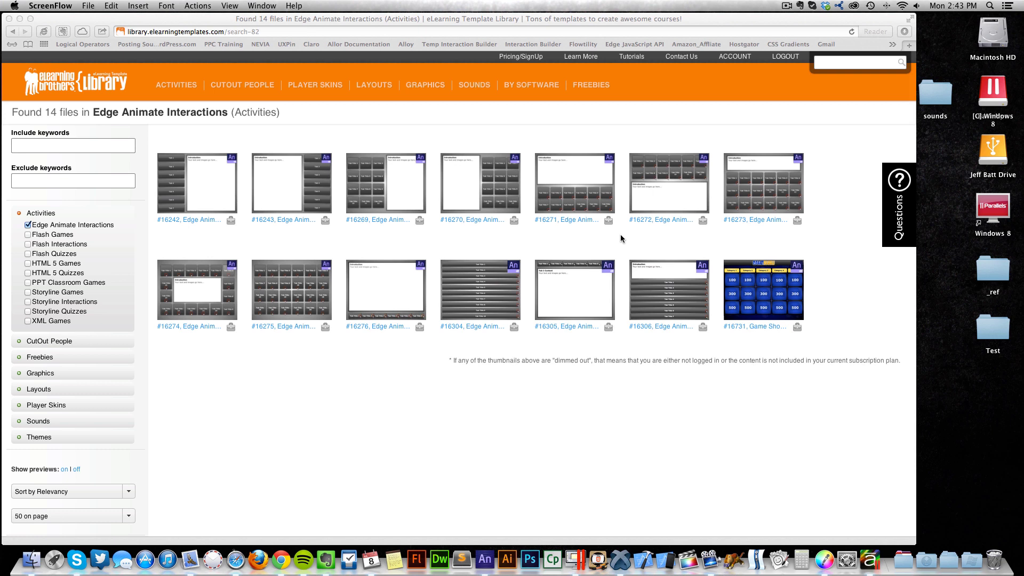
Step: Open the Game Show: Edge Animate Game template from the library and advance its demo past the instructions to the game board
{"action": "left_click", "coordinate": [733, 248]}
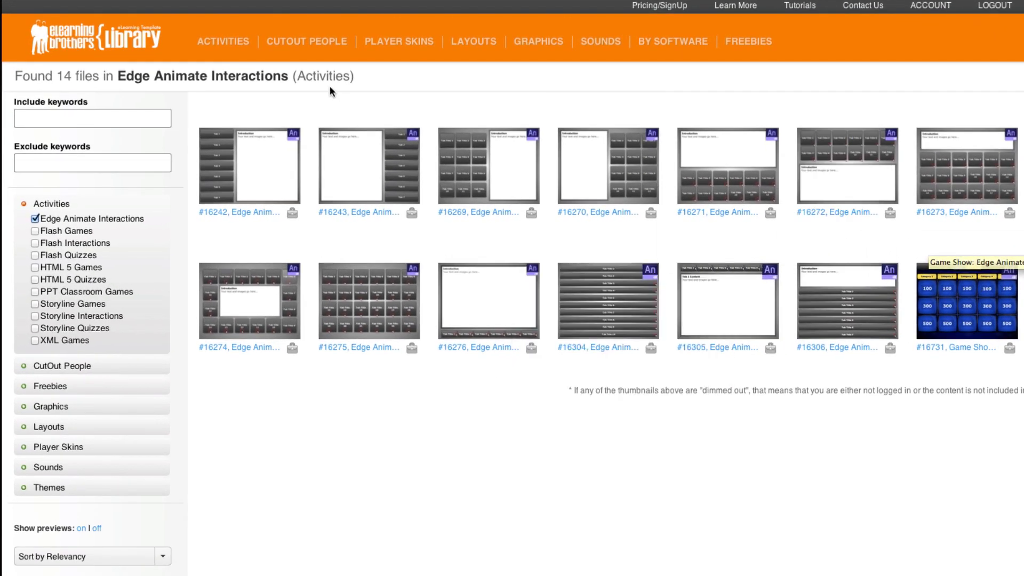
{"action": "mouse_move", "coordinate": [187, 89]}
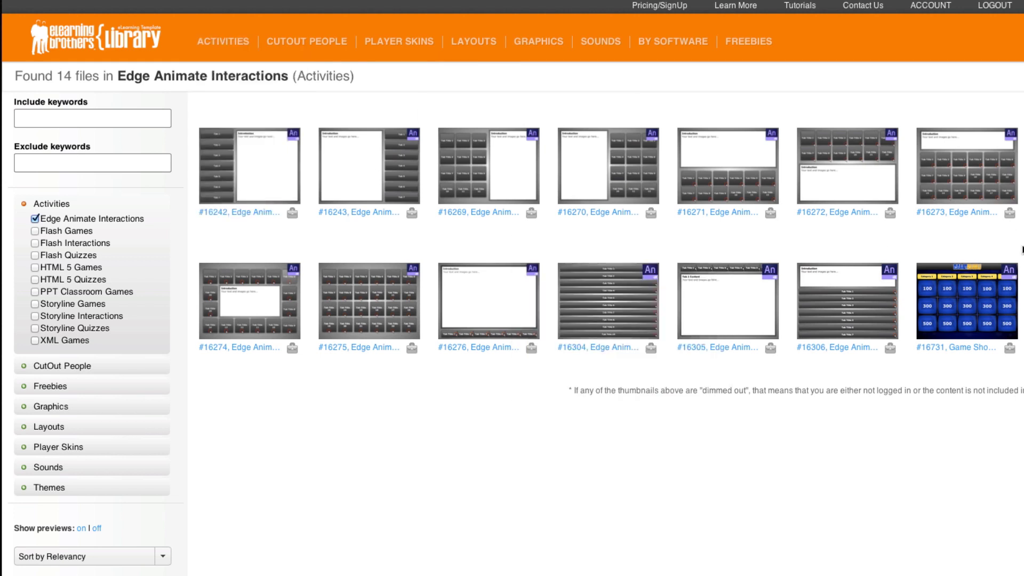
{"action": "left_click", "coordinate": [970, 282]}
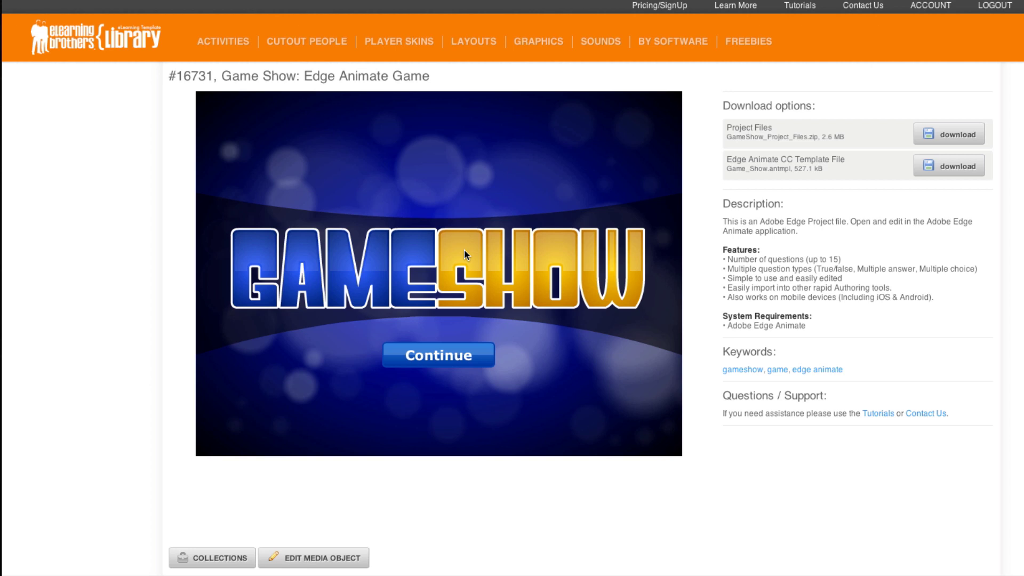
{"action": "mouse_move", "coordinate": [224, 43]}
{"action": "left_click", "coordinate": [468, 363]}
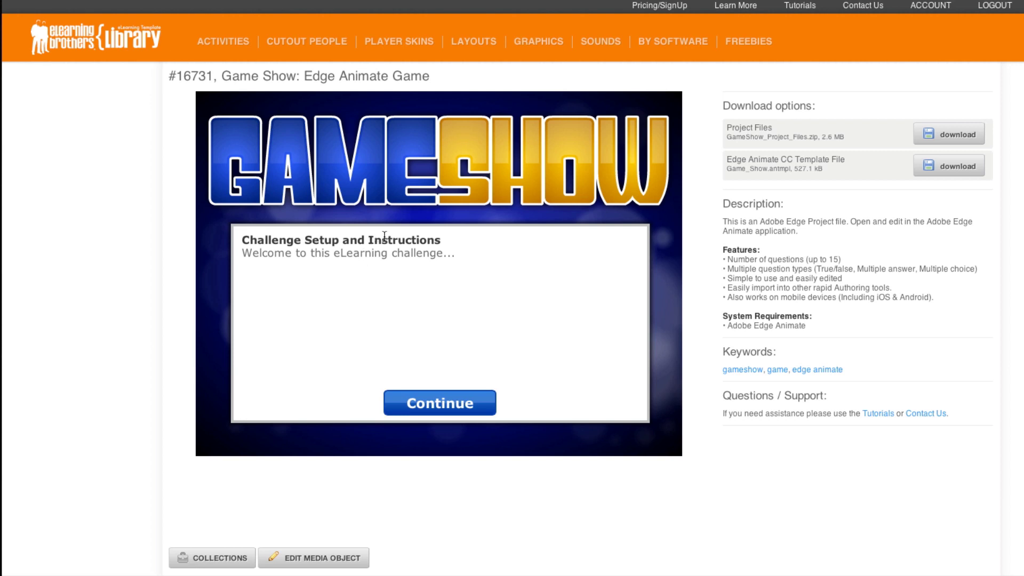
{"action": "left_click", "coordinate": [480, 414]}
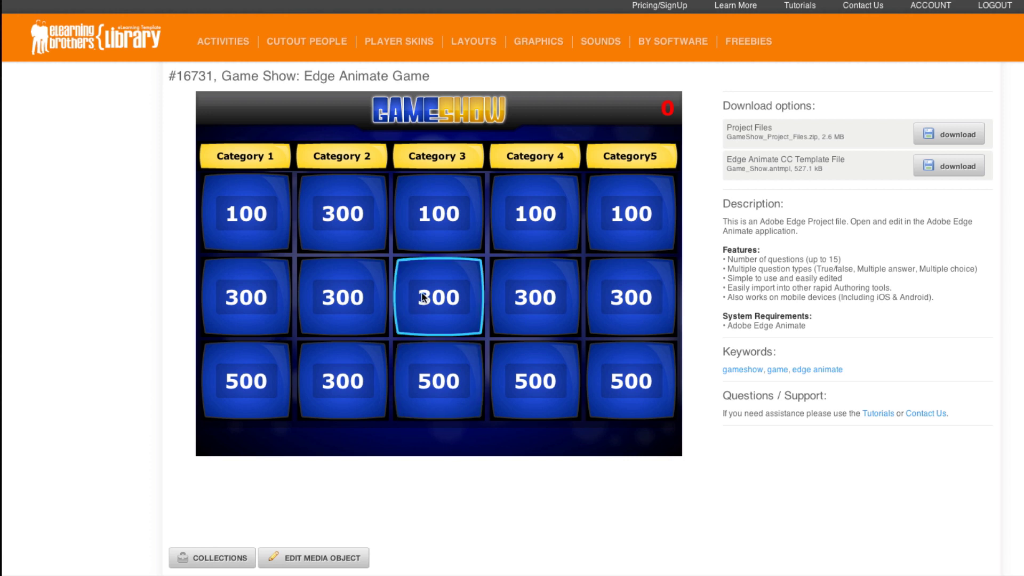
Step: Preview the 300-point question in Category 3 of the demo, answer it with option A, and return to the game board
{"action": "left_click", "coordinate": [447, 282]}
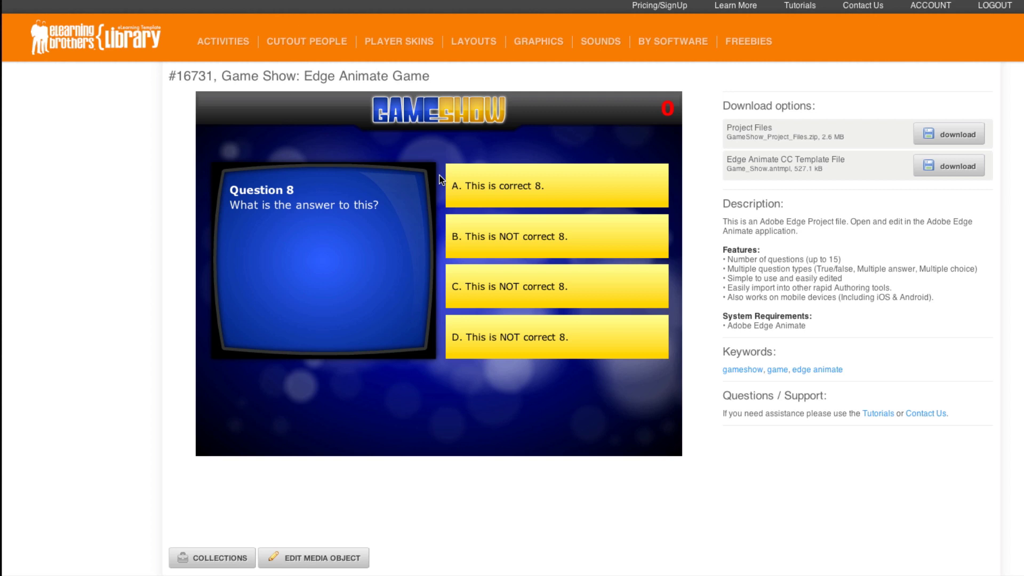
{"action": "left_click", "coordinate": [475, 185]}
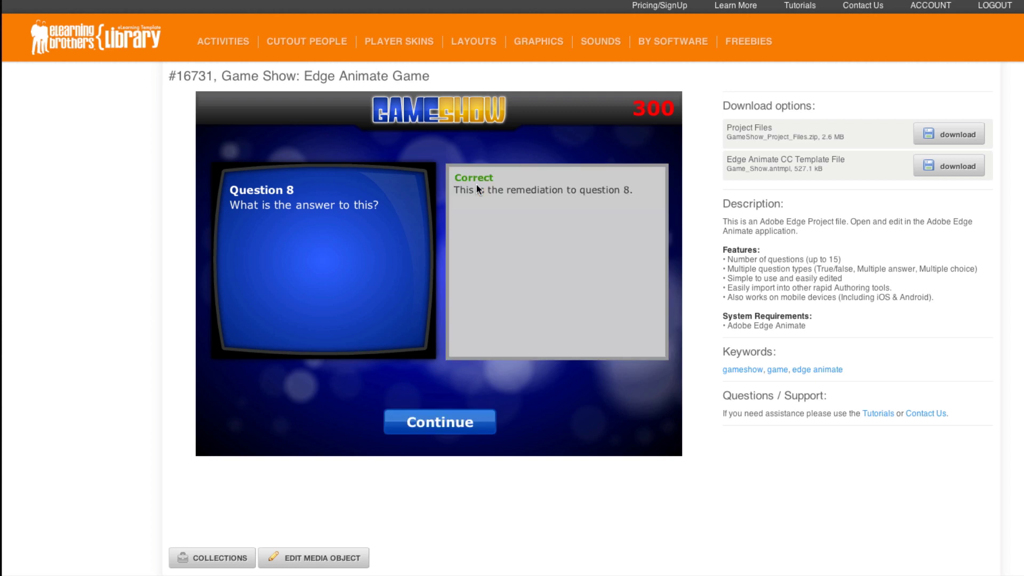
{"action": "left_click_drag", "start_coordinate": [635, 106], "coordinate": [678, 148]}
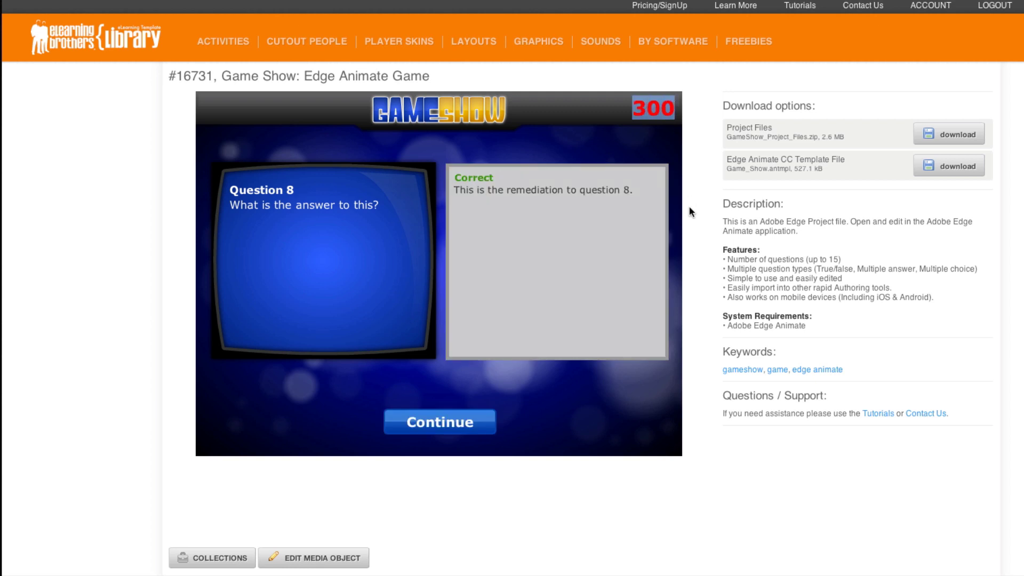
{"action": "left_click", "coordinate": [475, 168]}
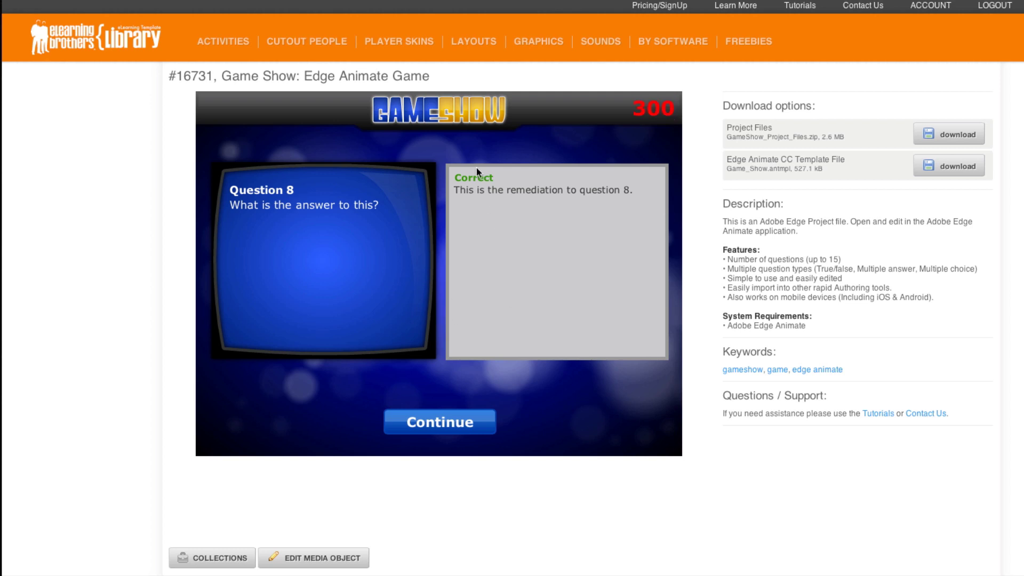
{"action": "left_click", "coordinate": [472, 431]}
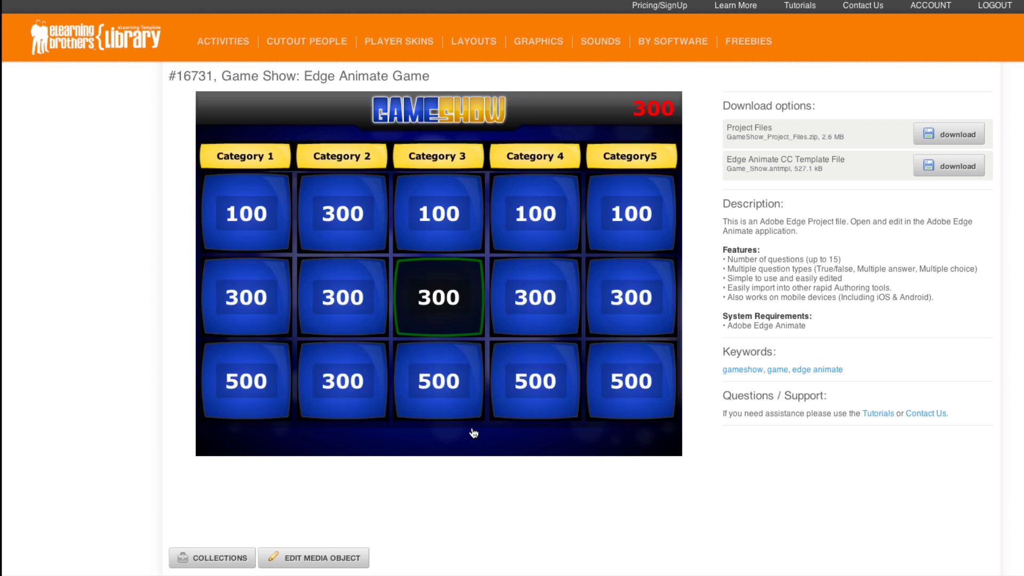
Step: Preview the 300-point question in Category 4 of the demo, answer it with option C, and return to the game board
{"action": "left_click", "coordinate": [537, 314]}
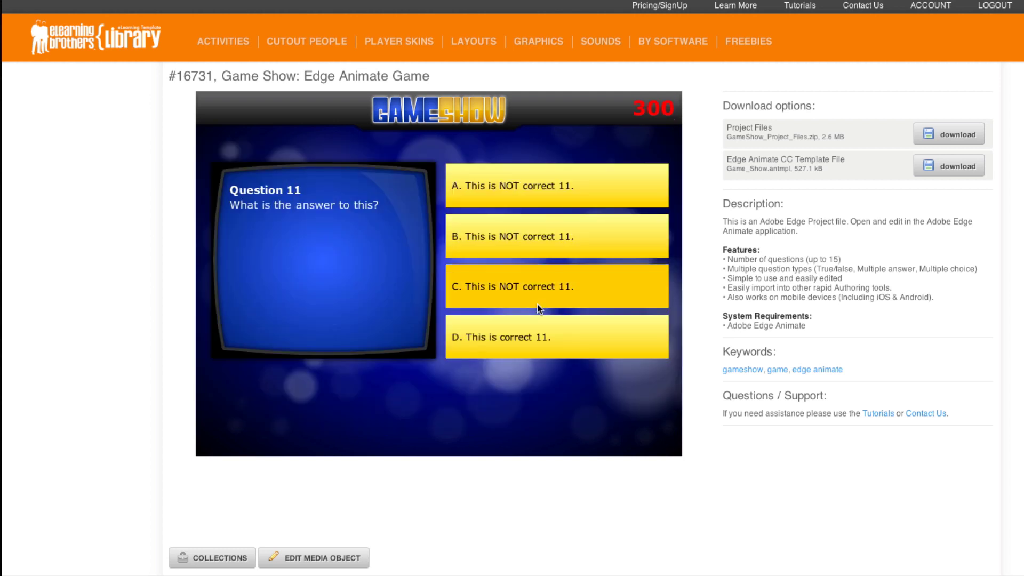
{"action": "left_click", "coordinate": [535, 289]}
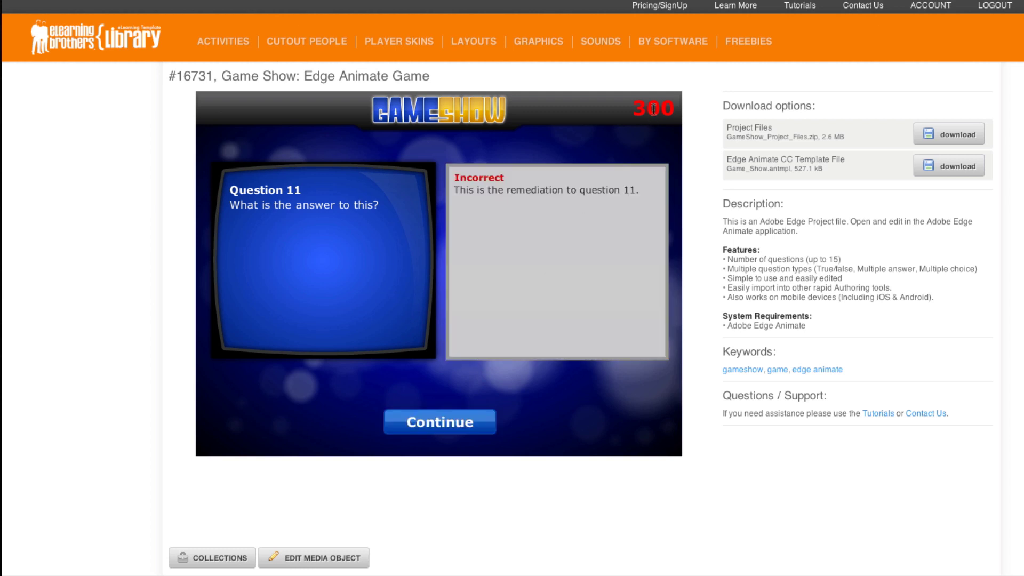
{"action": "double_click", "coordinate": [492, 176]}
{"action": "left_click", "coordinate": [492, 175]}
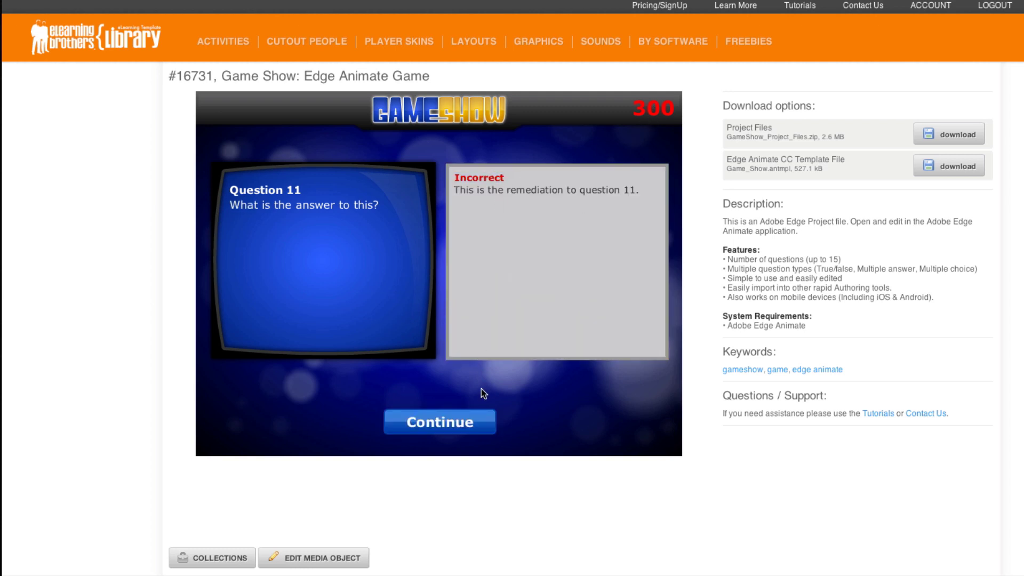
{"action": "left_click", "coordinate": [465, 421]}
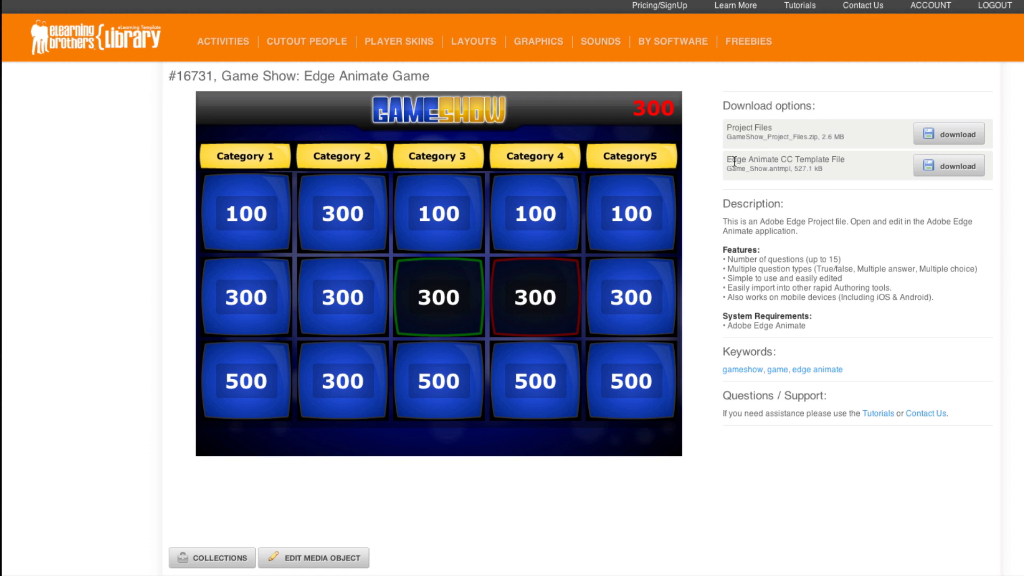
Step: Download the Edge Animate CC Template File for the Game Show and select the downloaded .antmpl file on the desktop
{"action": "left_click_drag", "start_coordinate": [731, 159], "coordinate": [777, 159]}
{"action": "left_click", "coordinate": [757, 160]}
{"action": "left_click_drag", "start_coordinate": [726, 159], "coordinate": [799, 154]}
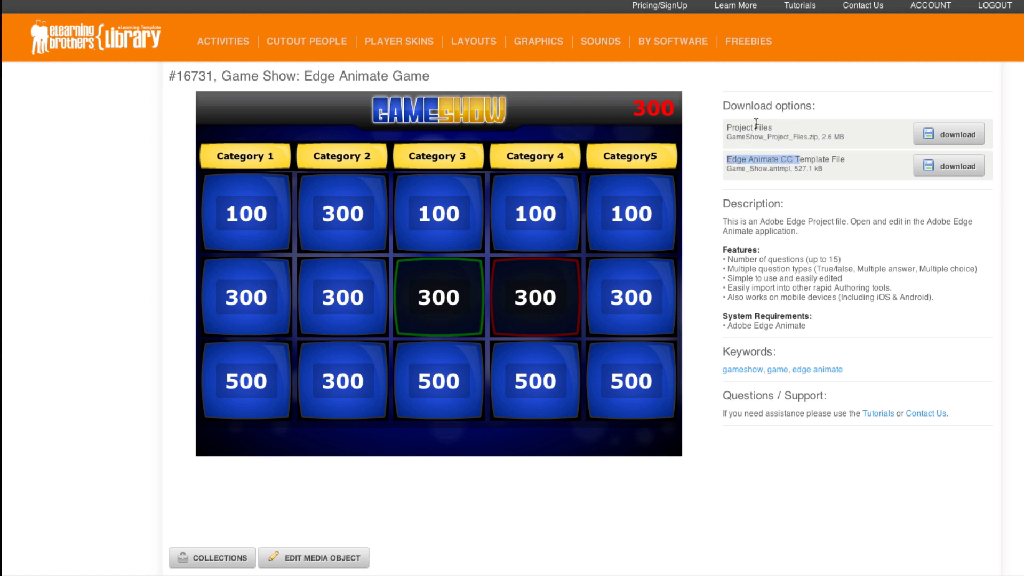
{"action": "left_click", "coordinate": [798, 155]}
{"action": "left_click_drag", "start_coordinate": [728, 130], "coordinate": [771, 130]}
{"action": "left_click", "coordinate": [730, 130]}
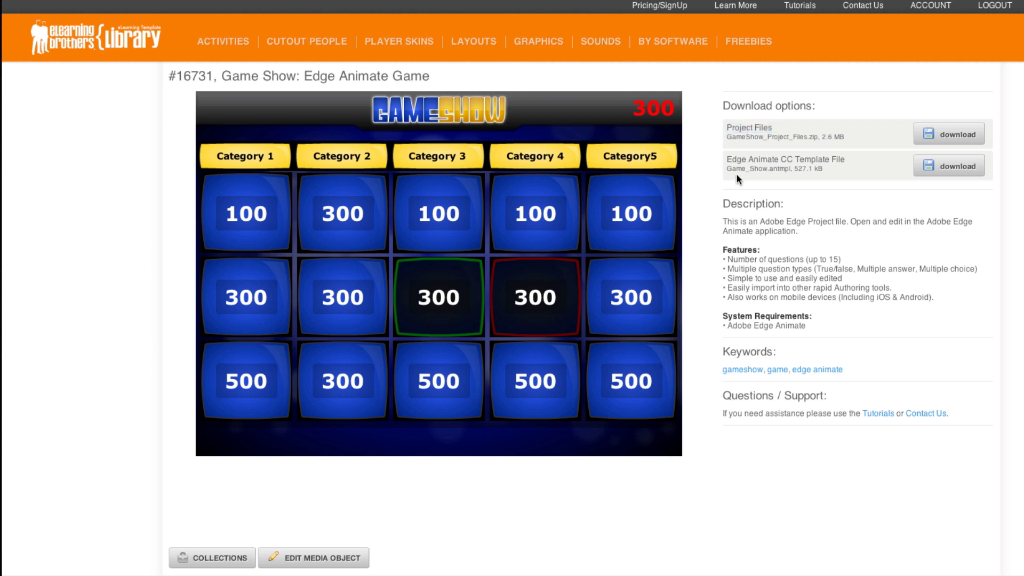
{"action": "left_click", "coordinate": [957, 167]}
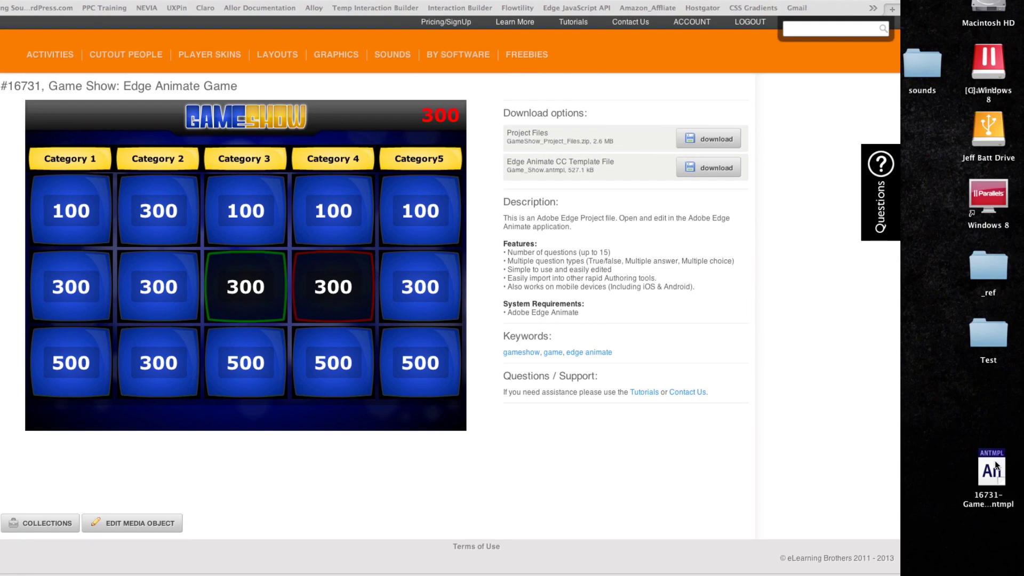
{"action": "left_click", "coordinate": [993, 469]}
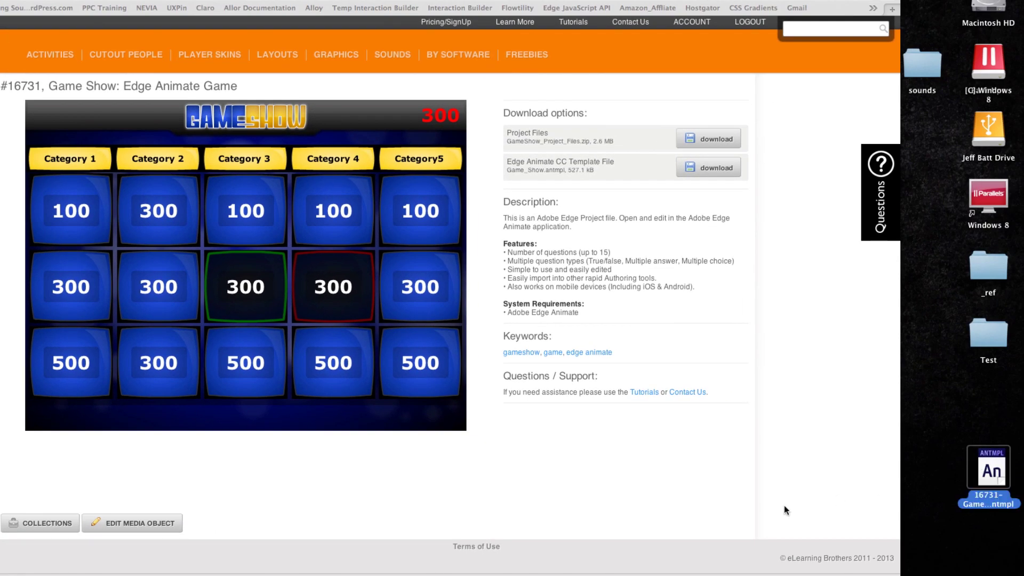
Step: Switch to Edge Animate CC and permanently delete the existing Game_Show templates from the template library
{"action": "left_click", "coordinate": [401, 571]}
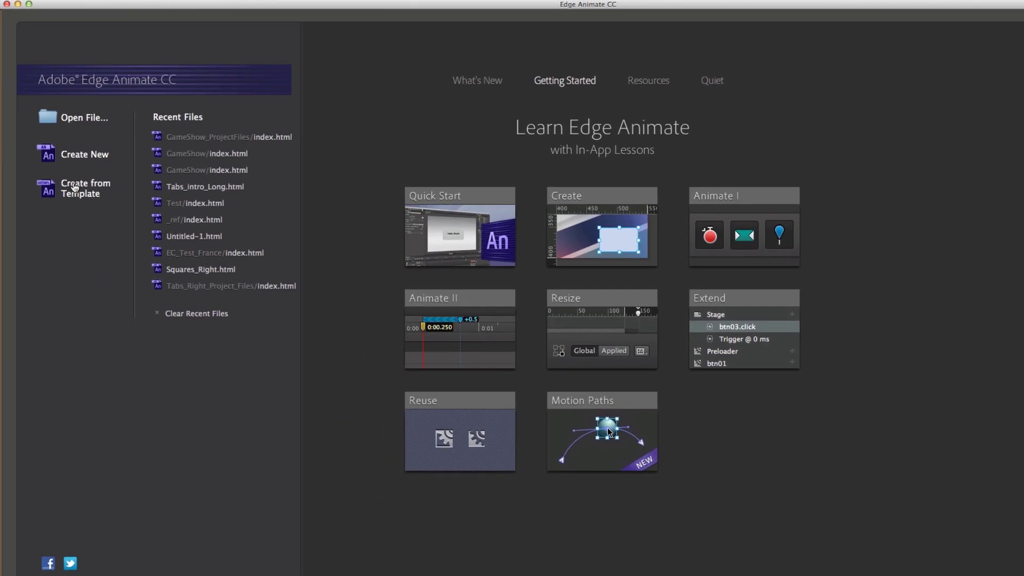
{"action": "left_click", "coordinate": [73, 191]}
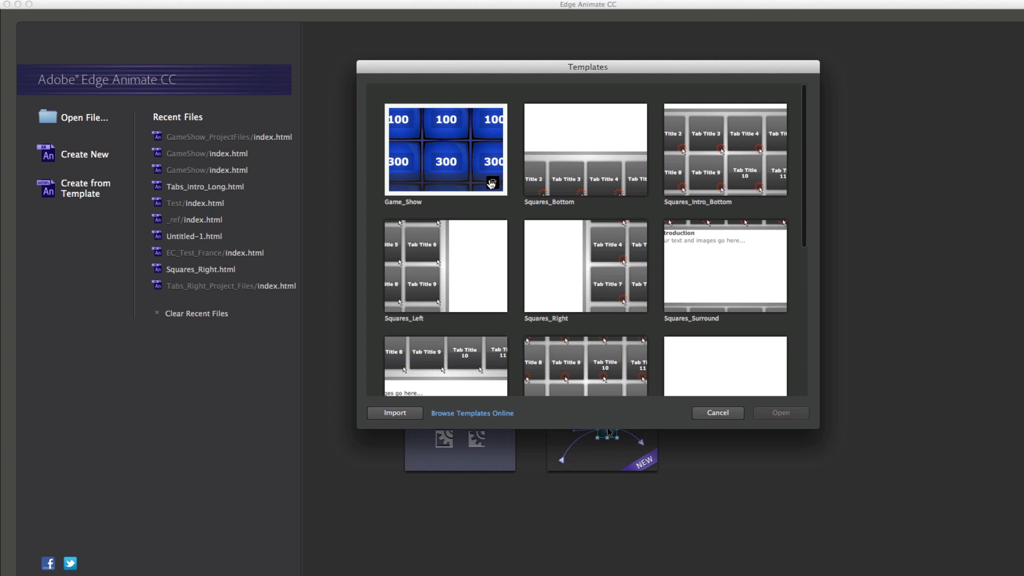
{"action": "left_click", "coordinate": [493, 182]}
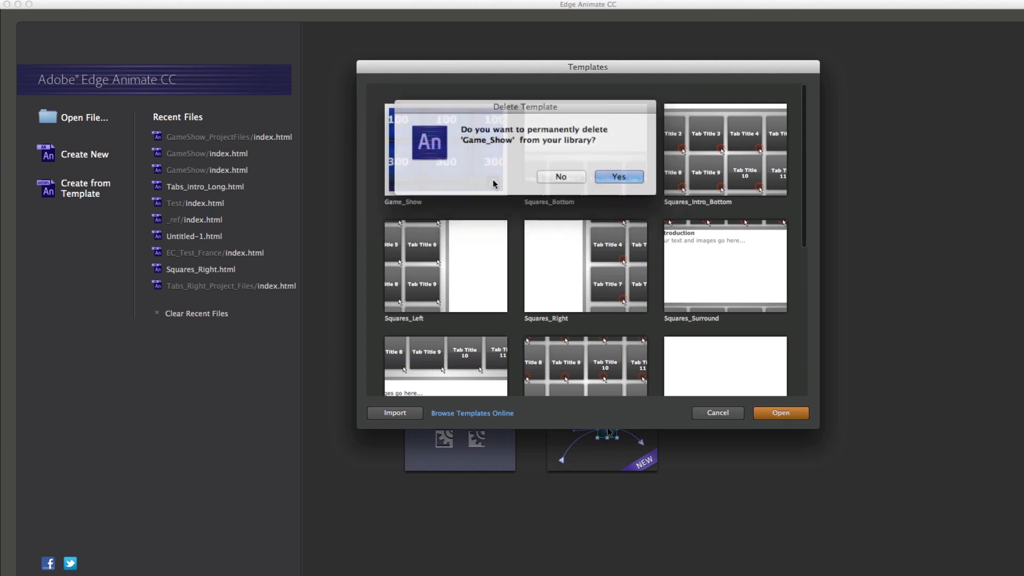
{"action": "left_click", "coordinate": [615, 176]}
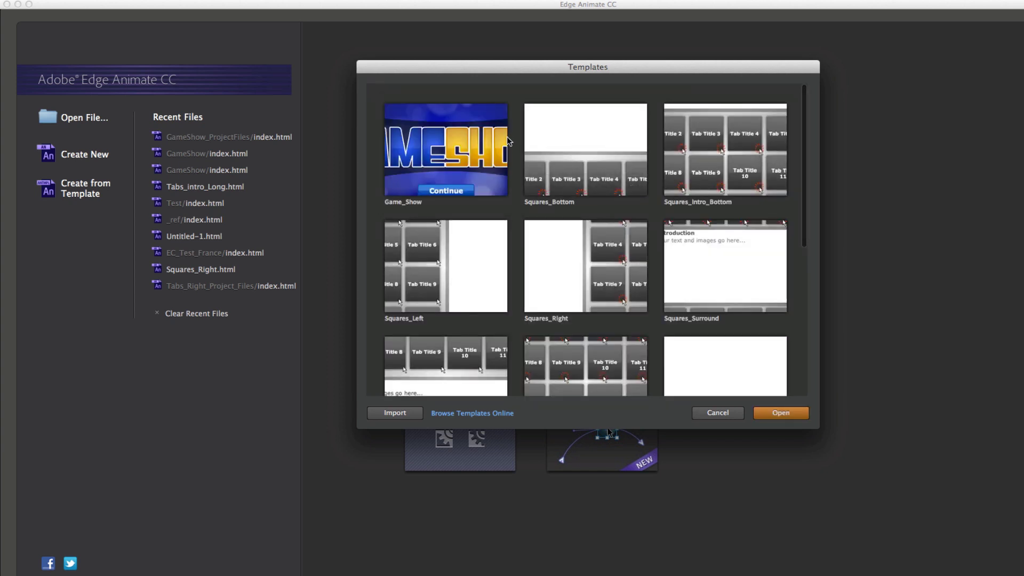
{"action": "left_click", "coordinate": [492, 186]}
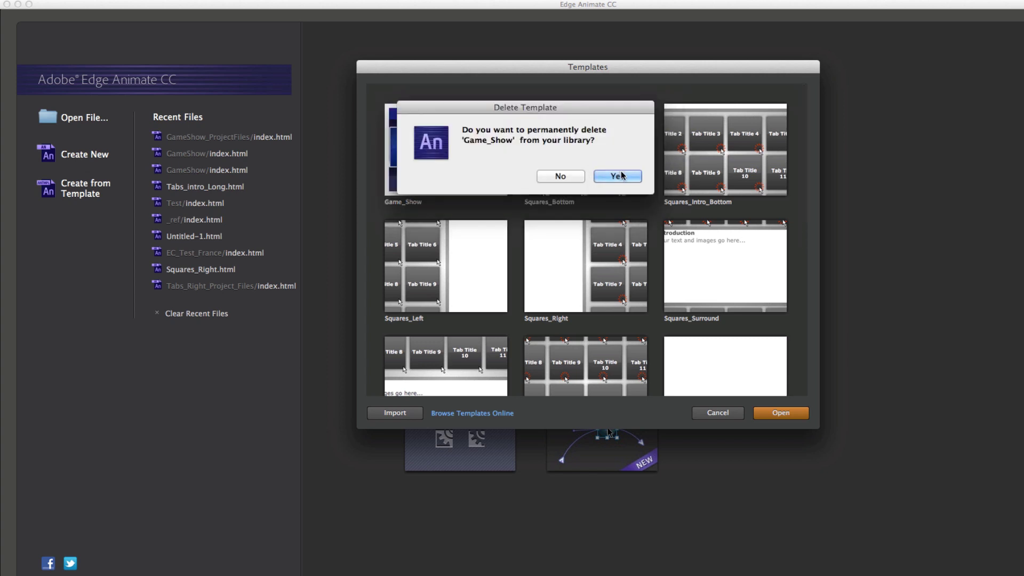
{"action": "left_click", "coordinate": [618, 176]}
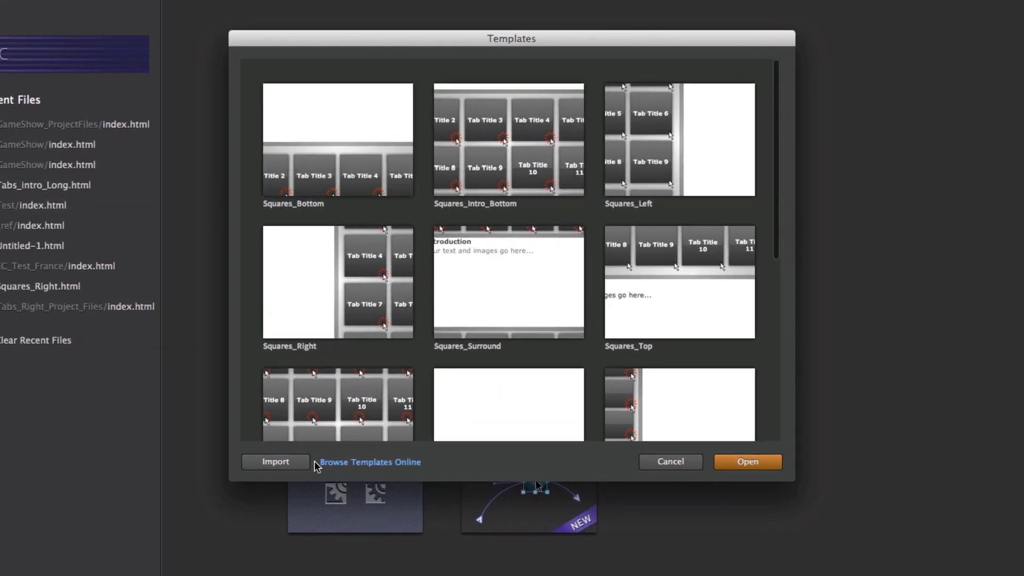
Step: Import the downloaded Game Show .antmpl file from the Desktop into the template library
{"action": "left_click", "coordinate": [271, 462]}
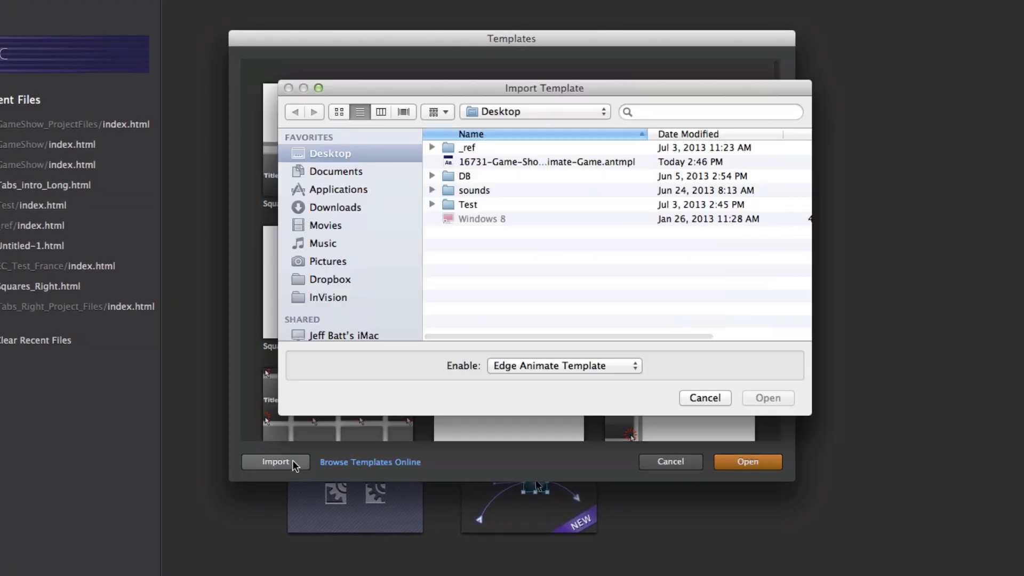
{"action": "left_click", "coordinate": [552, 161]}
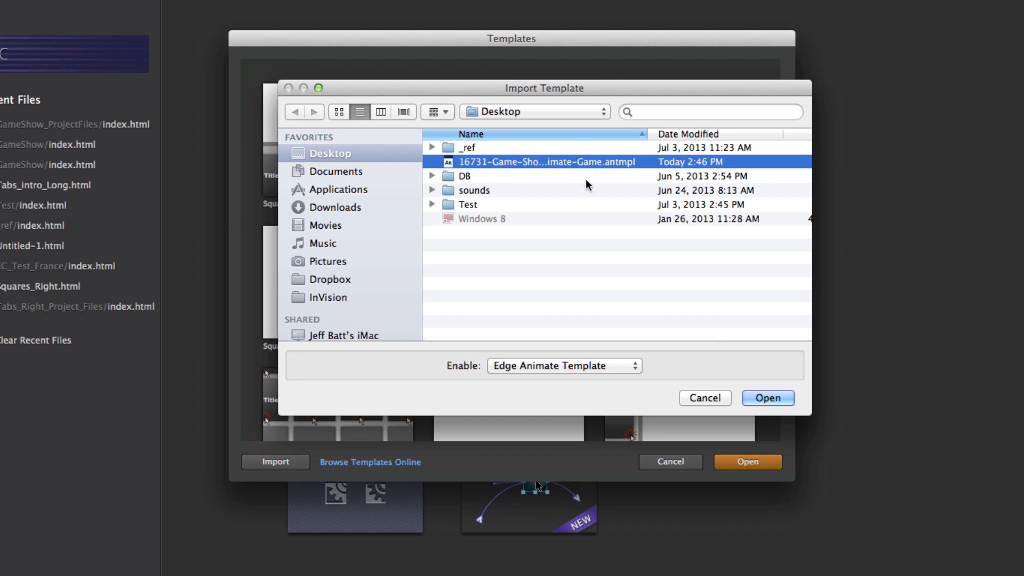
{"action": "left_click", "coordinate": [769, 396]}
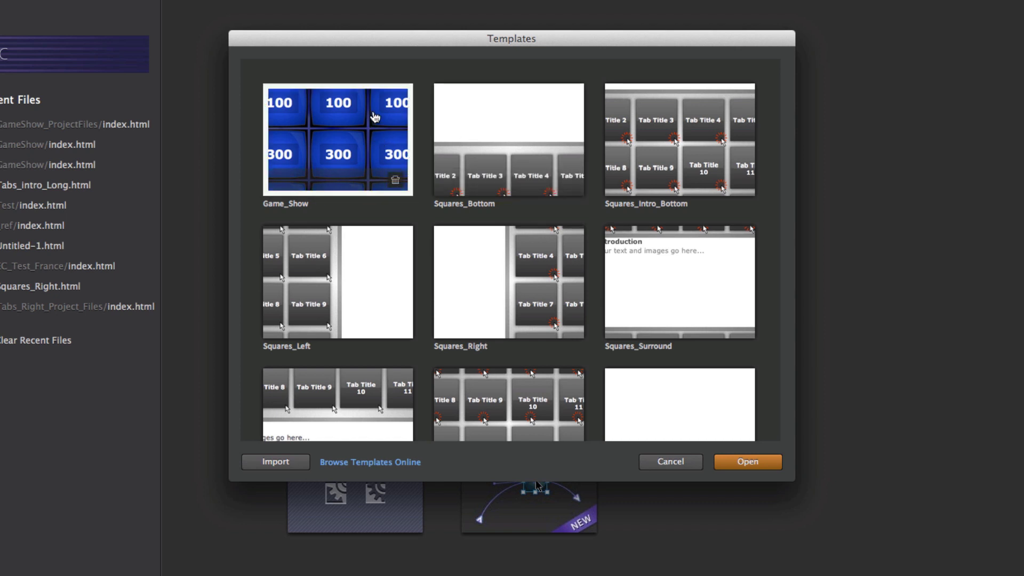
{"action": "scroll", "coordinate": [354, 195], "scroll_direction": "down", "scroll_amount": 1}
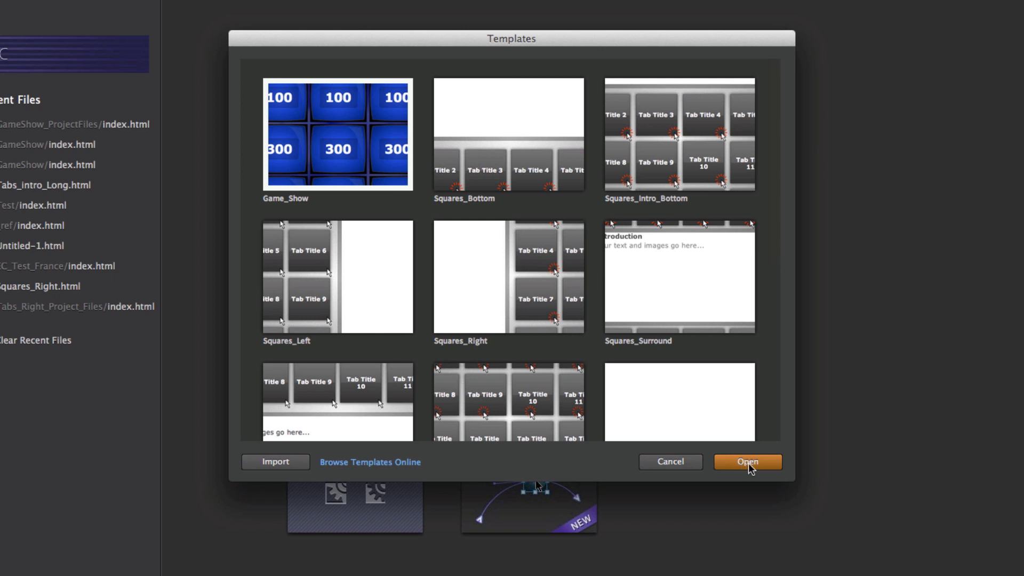
Step: Close the template library without opening a template, and download the Game Show Project Files from the web page in the browser
{"action": "key", "text": "super+Tab"}
{"action": "left_click", "coordinate": [64, 344]}
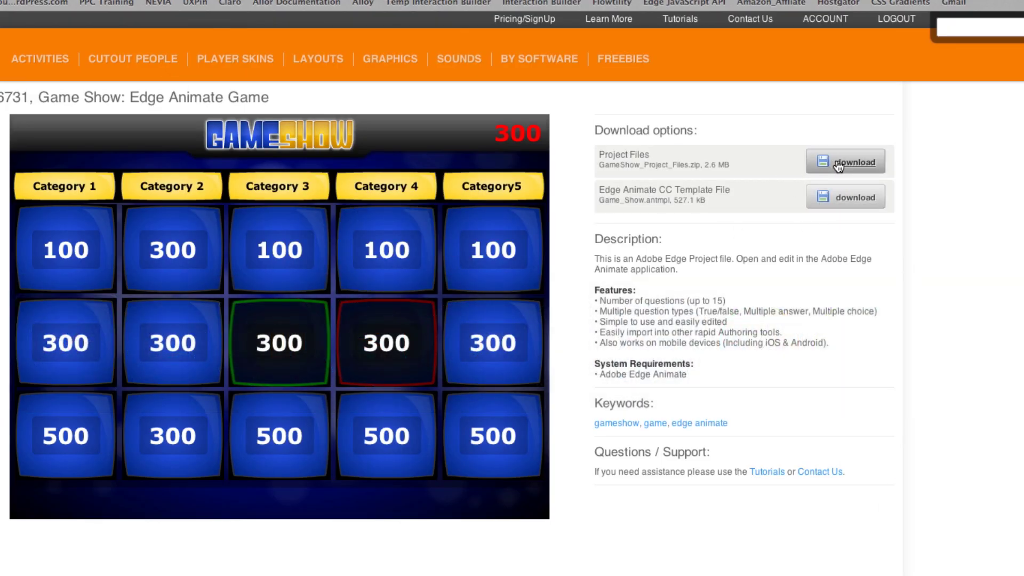
{"action": "key", "text": "super+Tab"}
{"action": "left_click", "coordinate": [682, 463]}
{"action": "key", "text": "super+Tab"}
{"action": "key", "text": "super+Tab"}
{"action": "key", "text": "super+Tab"}
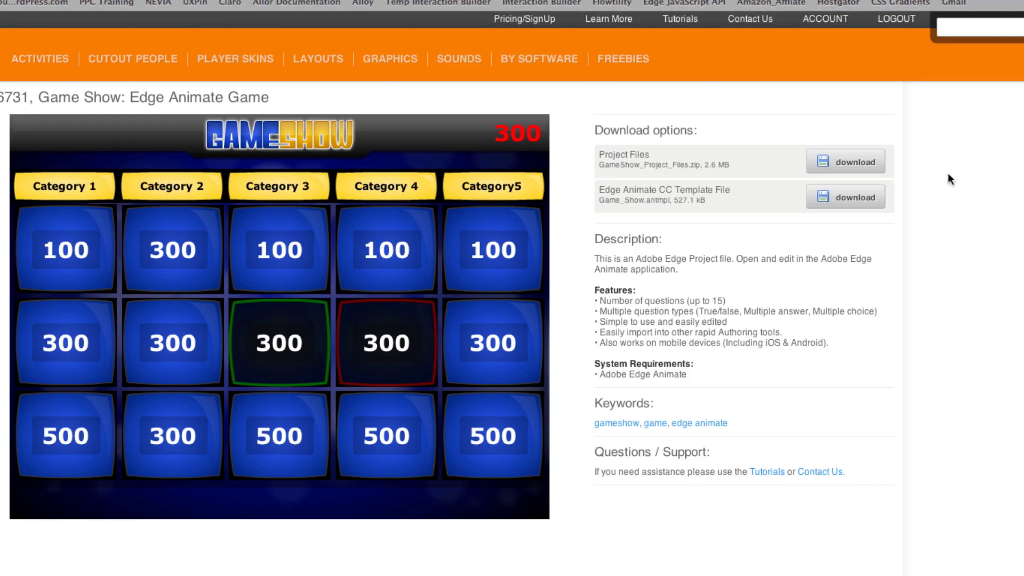
{"action": "left_click_drag", "start_coordinate": [605, 156], "coordinate": [646, 156]}
{"action": "left_click", "coordinate": [857, 167]}
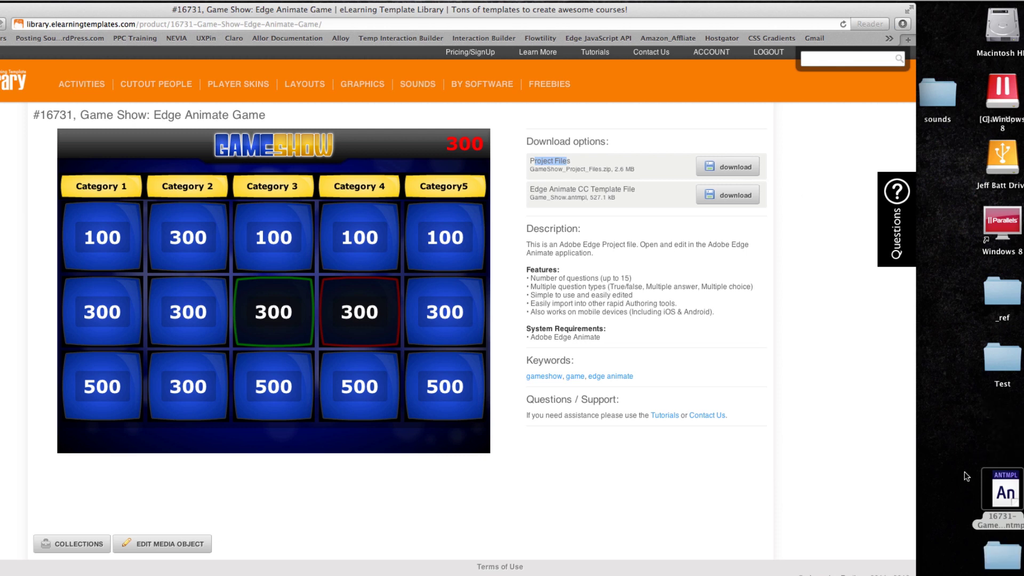
Step: Move the GameShow_Project_Files folder above the template file on the desktop and open its index.an project in Edge Animate
{"action": "left_click_drag", "start_coordinate": [998, 557], "coordinate": [1000, 410]}
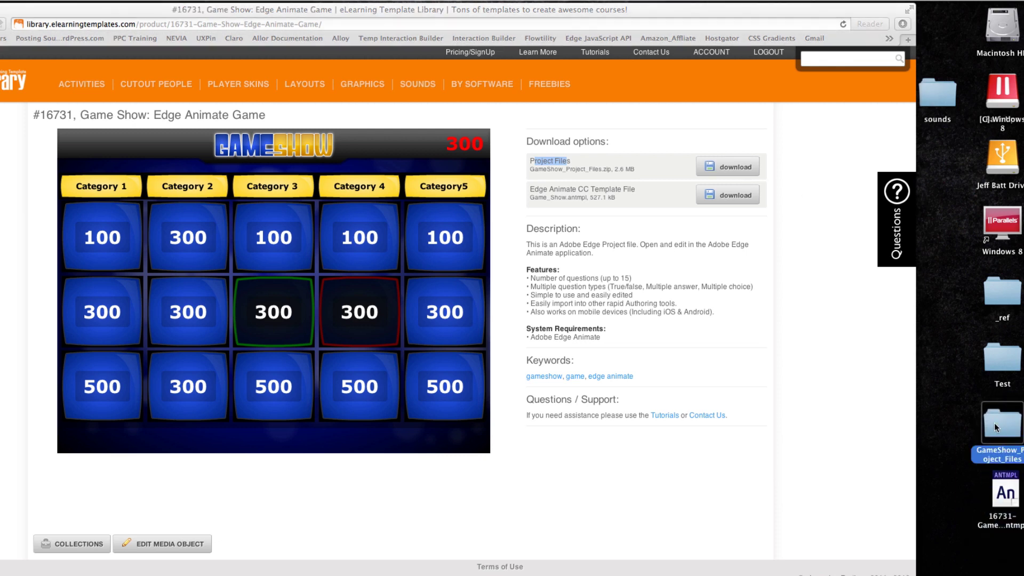
{"action": "double_click", "coordinate": [1001, 413]}
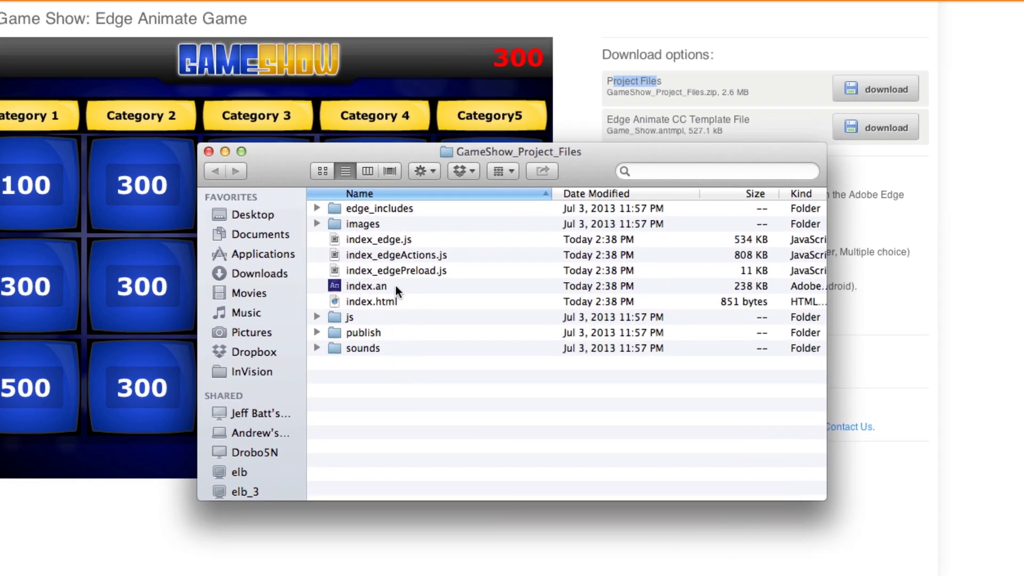
{"action": "left_click", "coordinate": [375, 287]}
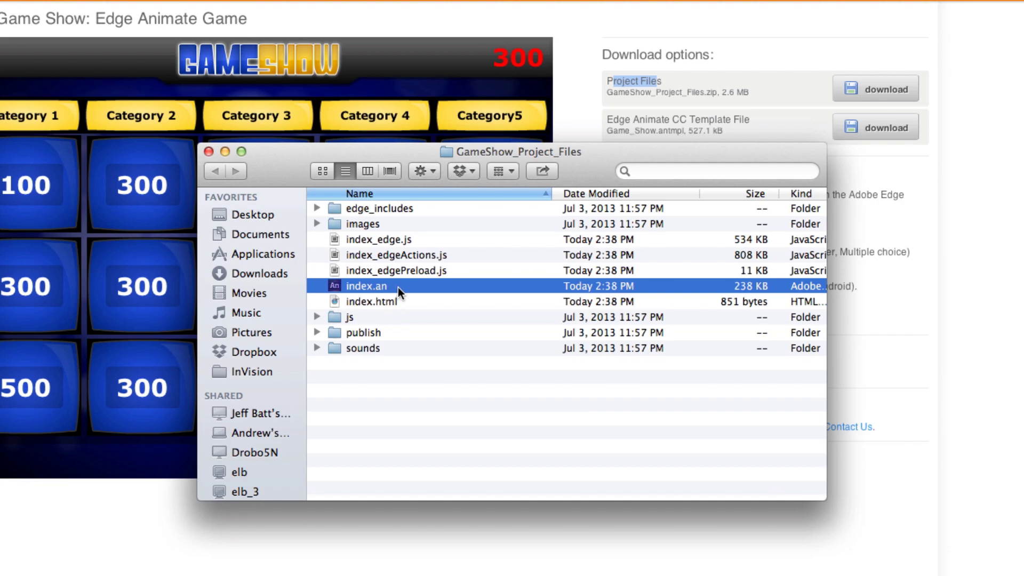
{"action": "double_click", "coordinate": [398, 286]}
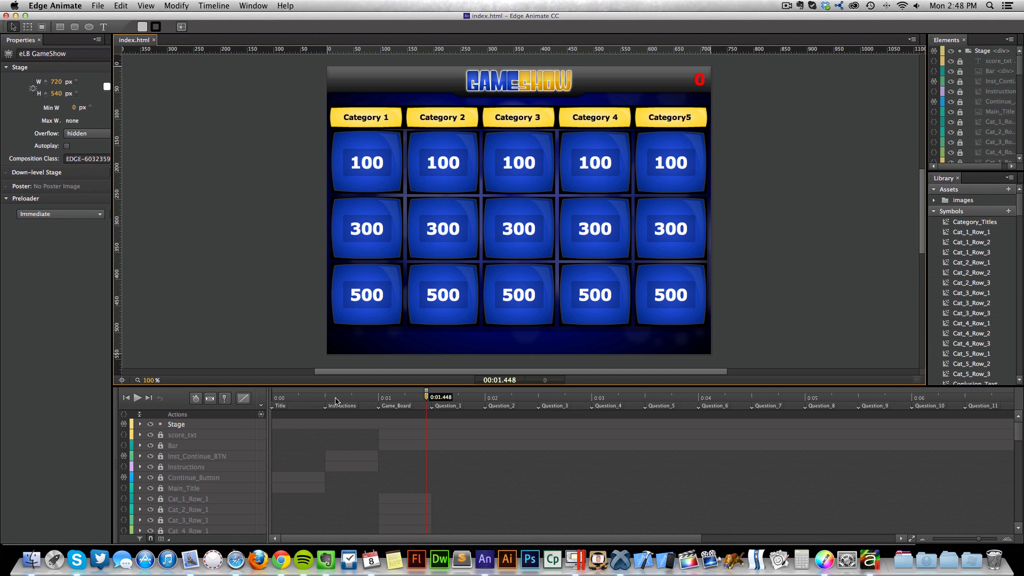
Step: Show the title screen on the timeline and examine the Title, Instructions, Game_Board and Question_1 labels
{"action": "left_click", "coordinate": [307, 398]}
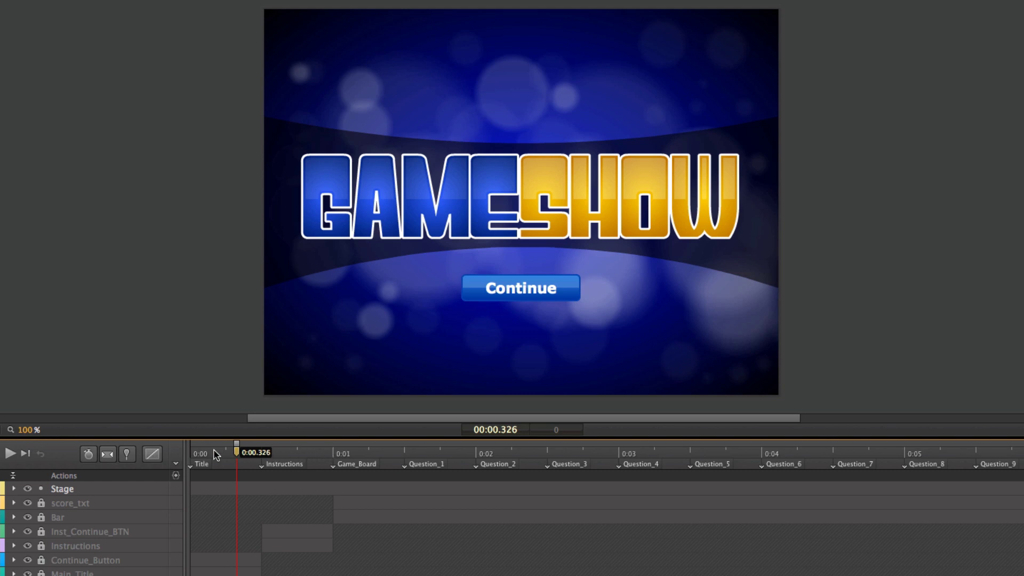
{"action": "left_click", "coordinate": [201, 464]}
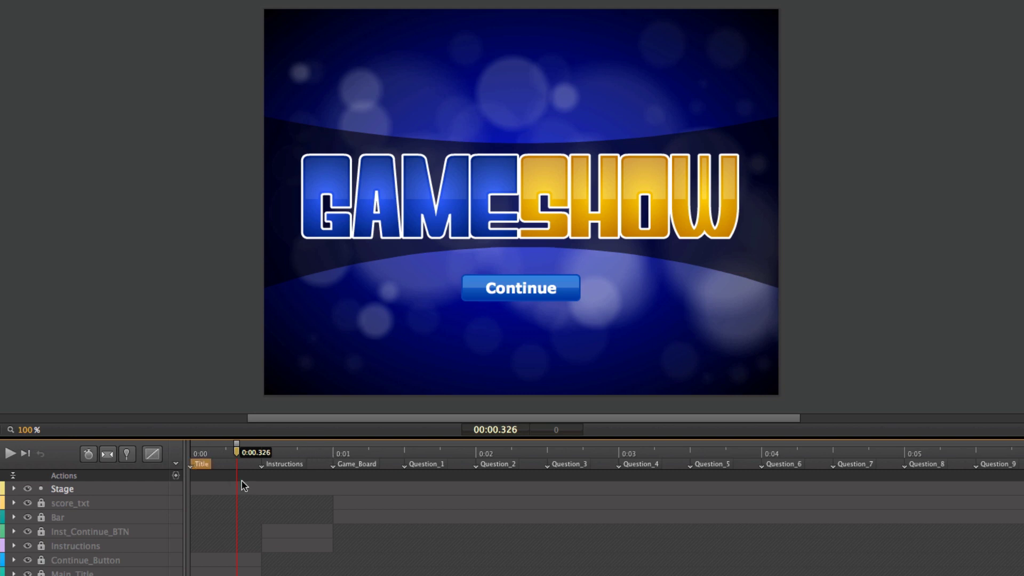
{"action": "left_click", "coordinate": [293, 464]}
{"action": "left_click", "coordinate": [364, 464]}
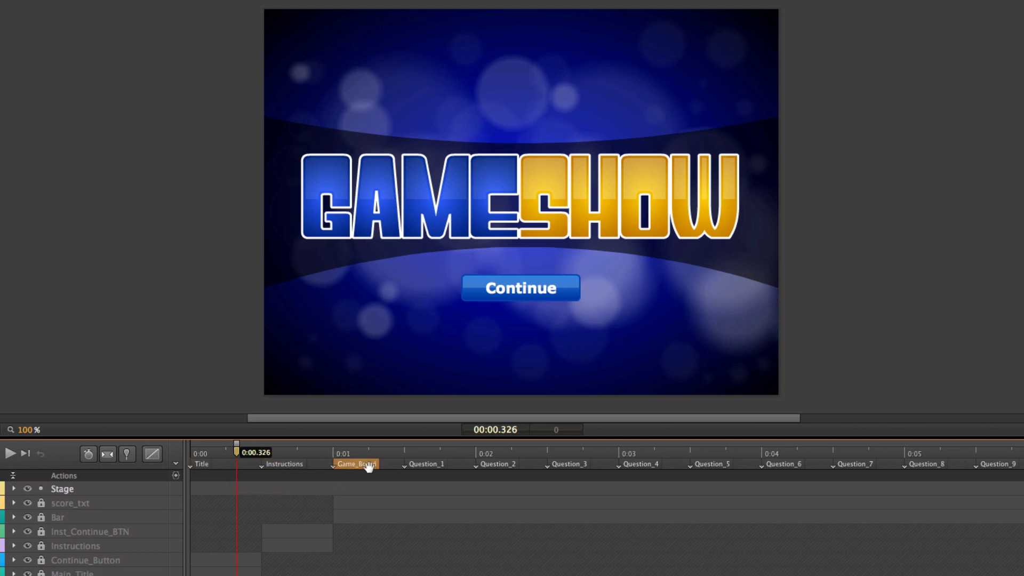
{"action": "left_click", "coordinate": [435, 464]}
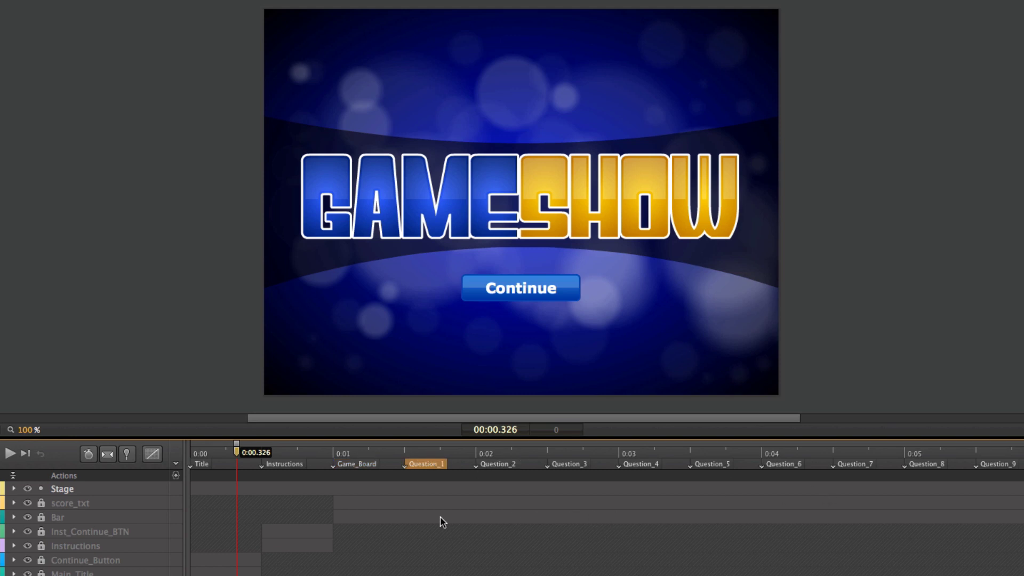
Step: Scrub the timeline through the Instructions, Game_Board and first three question screens, and return to the title screen
{"action": "left_click", "coordinate": [318, 452]}
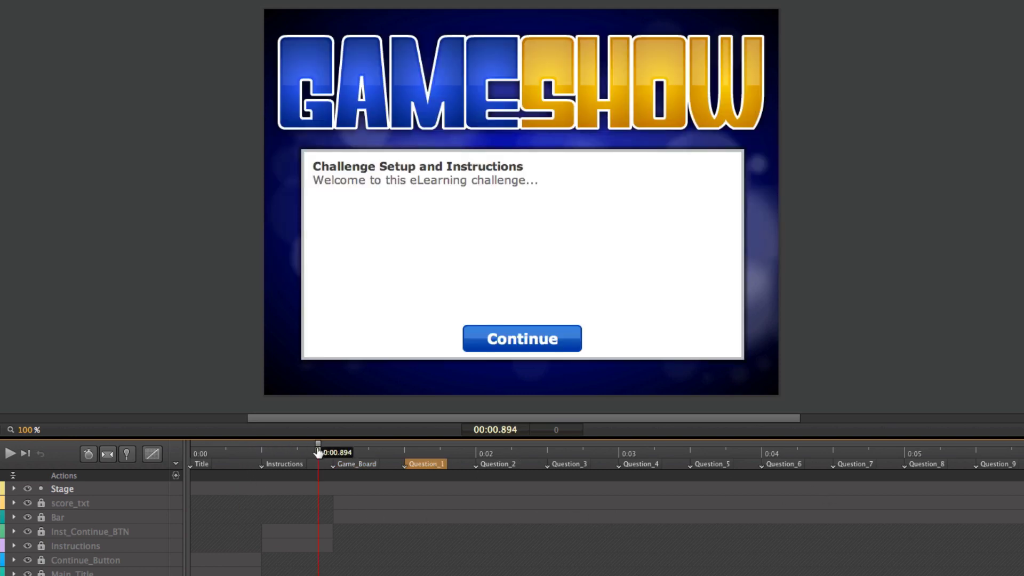
{"action": "left_click", "coordinate": [395, 452]}
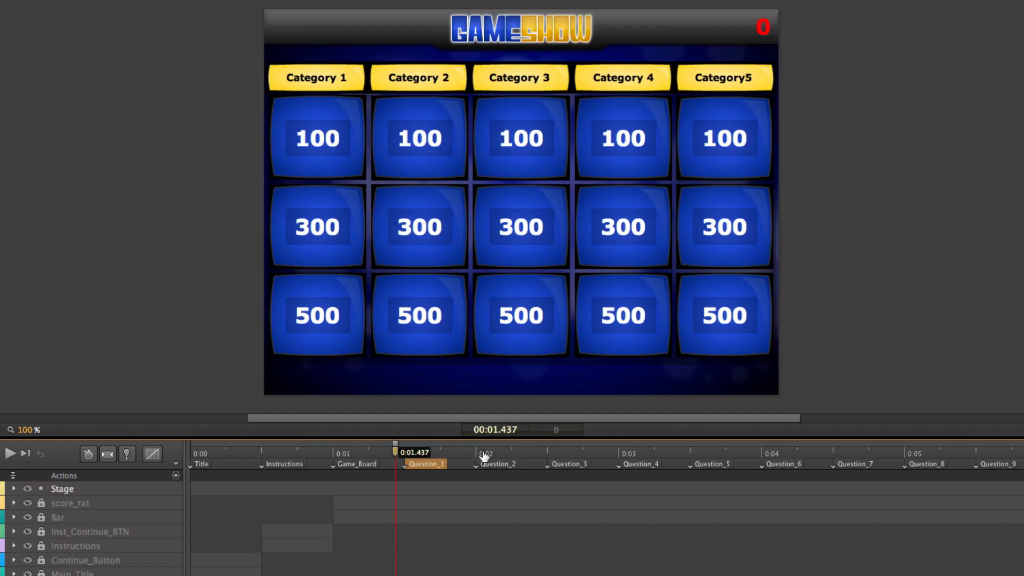
{"action": "left_click", "coordinate": [464, 452]}
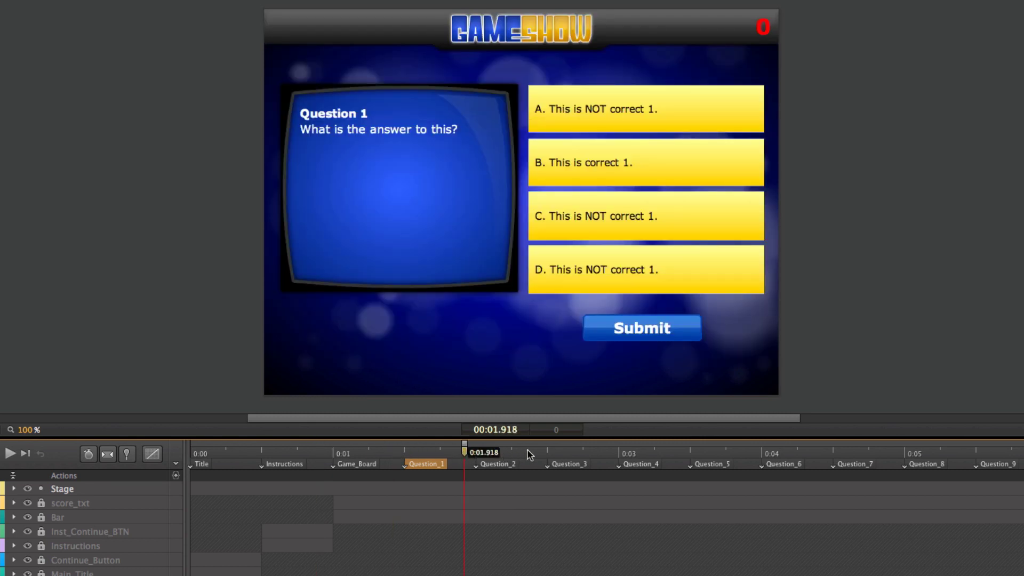
{"action": "left_click", "coordinate": [528, 452]}
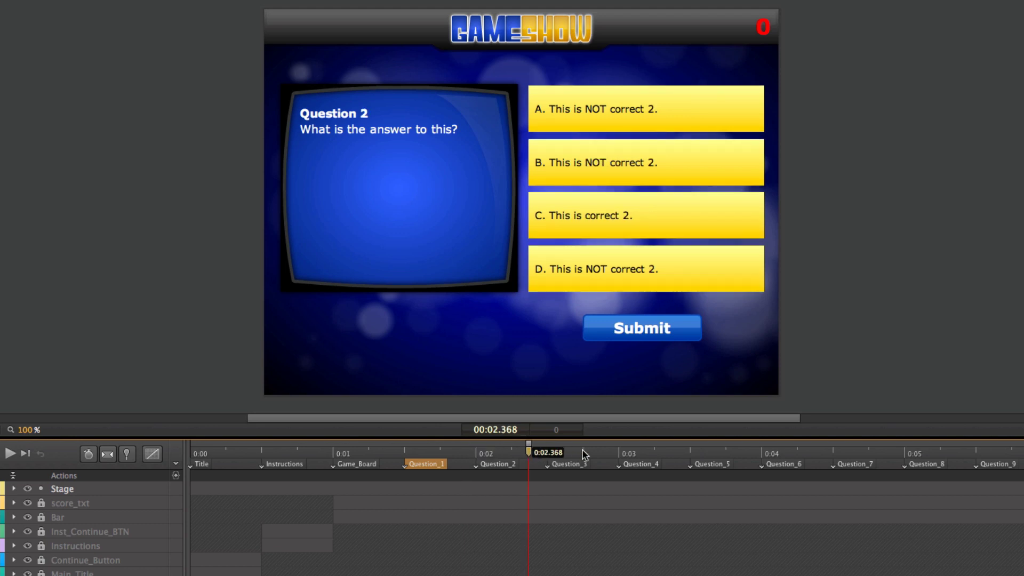
{"action": "left_click", "coordinate": [596, 453]}
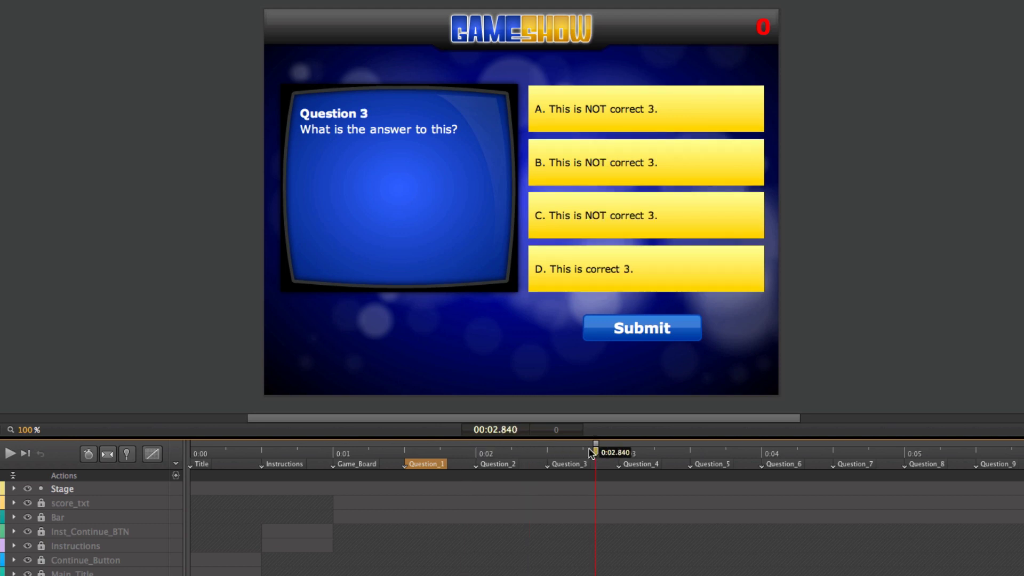
{"action": "left_click", "coordinate": [240, 452]}
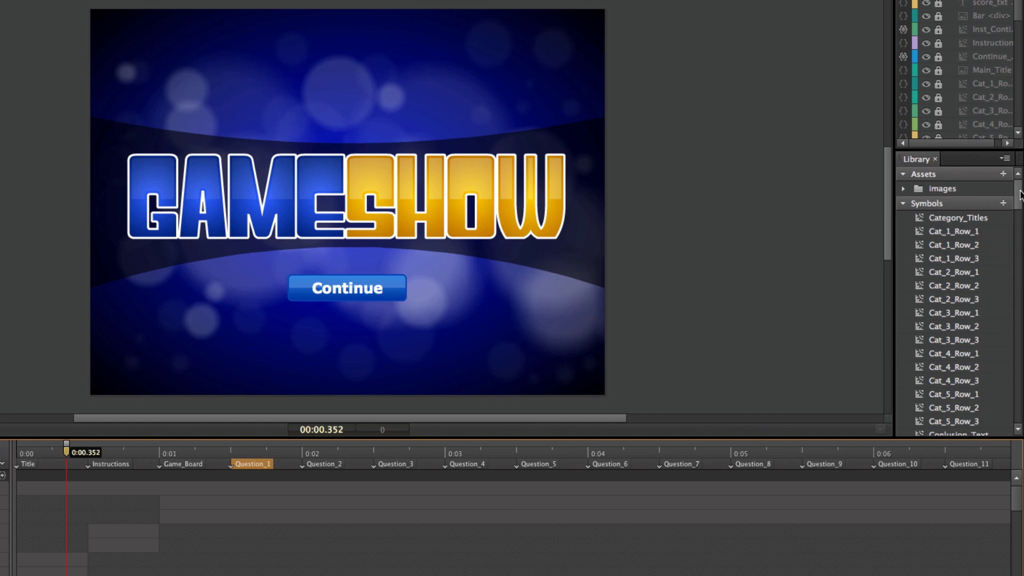
Step: Look through the project's library symbols and open the Category_Titles symbol for editing
{"action": "scroll", "coordinate": [1019, 216], "scroll_direction": "down", "scroll_amount": 8}
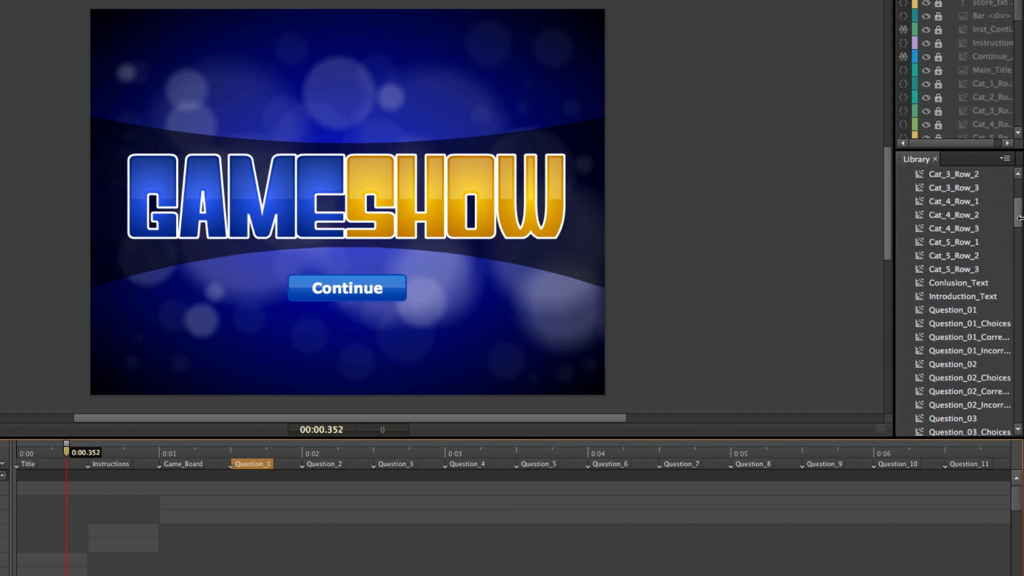
{"action": "left_click_drag", "start_coordinate": [1019, 218], "coordinate": [1020, 185]}
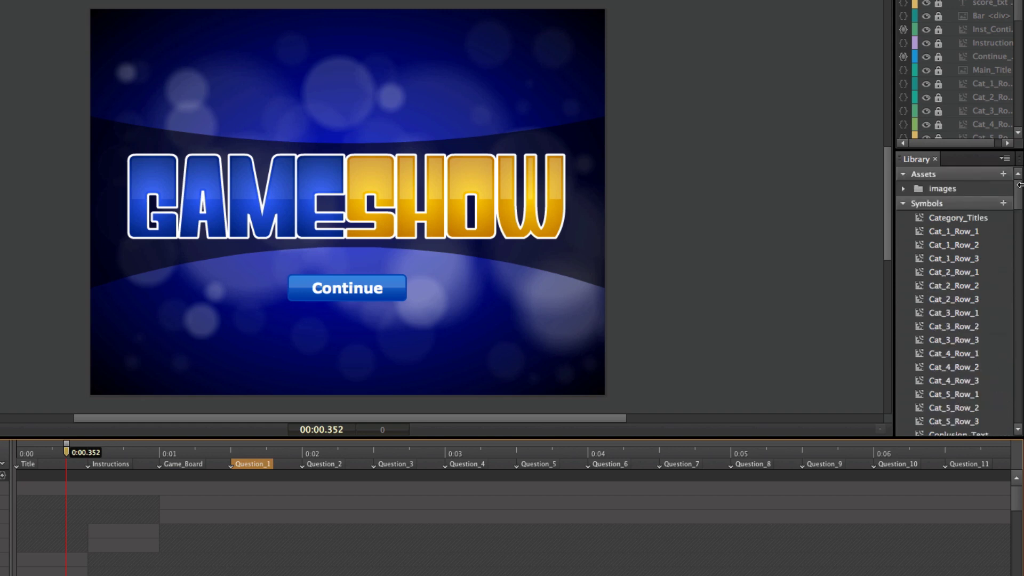
{"action": "left_click", "coordinate": [919, 219]}
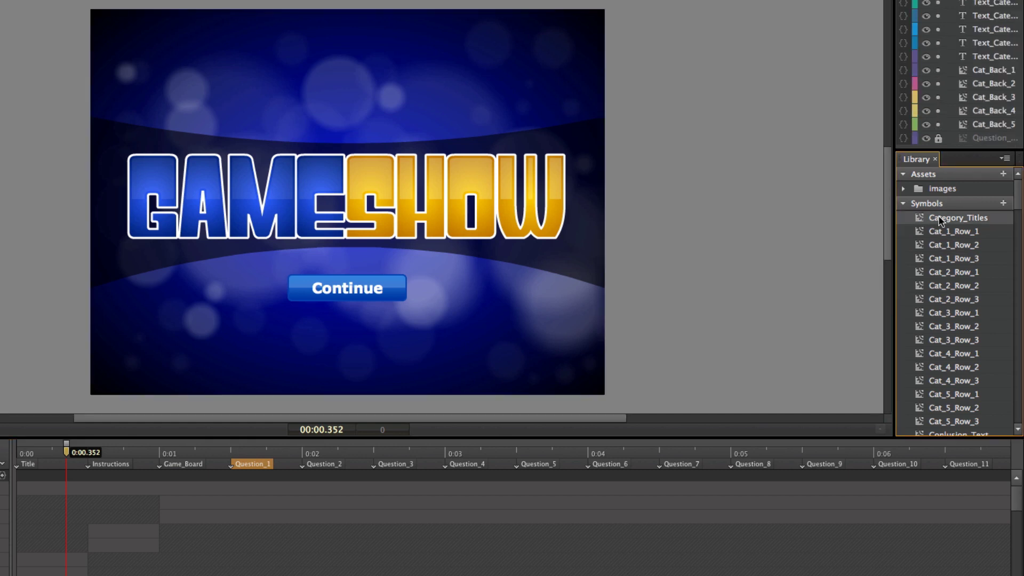
{"action": "double_click", "coordinate": [932, 217]}
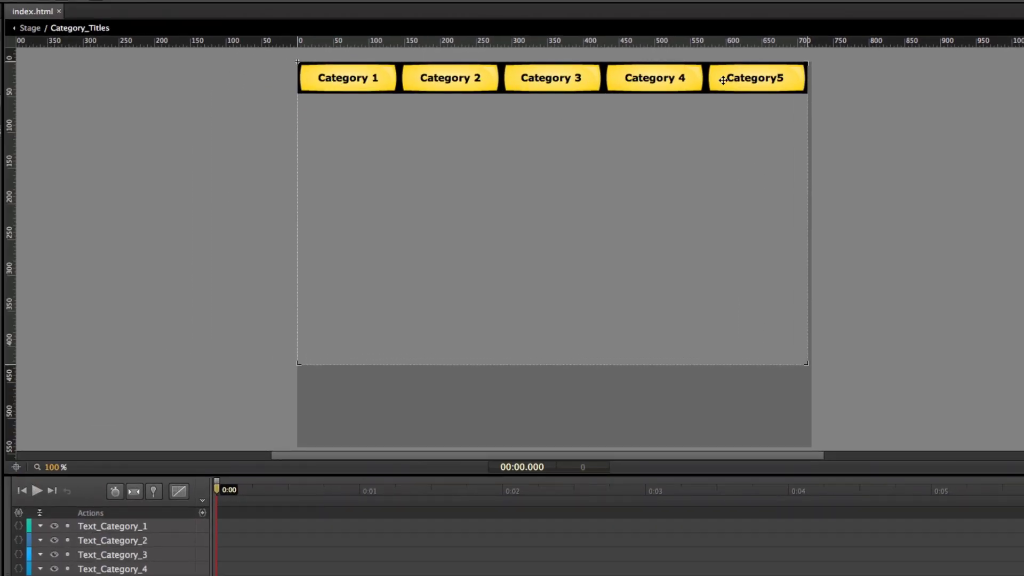
Step: Correct the fifth category title to "Category 5" and return from the Category_Titles symbol to the Stage
{"action": "left_click", "coordinate": [761, 80]}
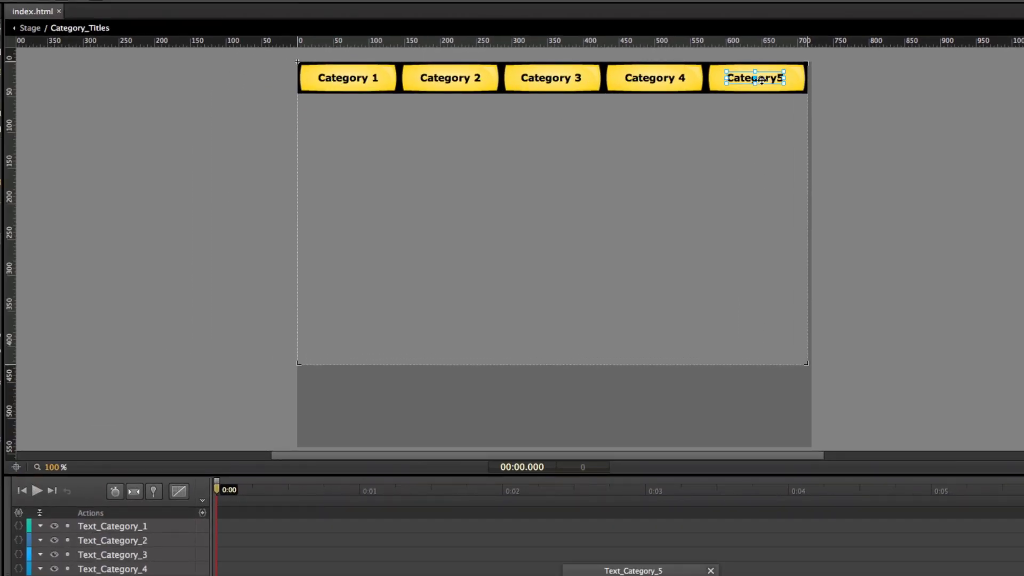
{"action": "left_click", "coordinate": [608, 571]}
{"action": "left_click_drag", "start_coordinate": [567, 247], "coordinate": [563, 211]}
{"action": "left_click", "coordinate": [569, 221]}
{"action": "double_click", "coordinate": [569, 222]}
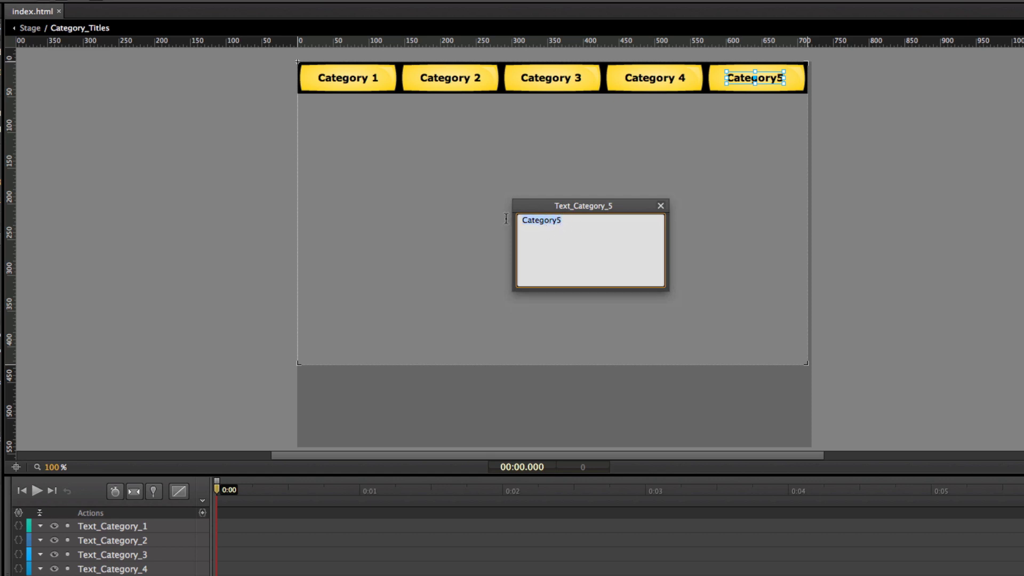
{"action": "left_click", "coordinate": [557, 221]}
{"action": "left_click", "coordinate": [661, 206]}
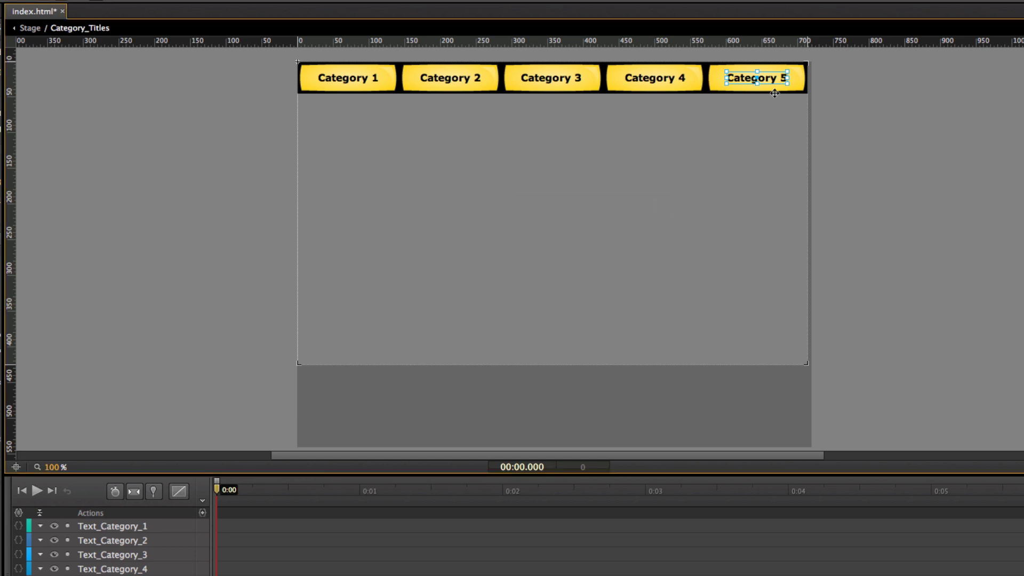
{"action": "left_click", "coordinate": [102, 97]}
{"action": "left_click", "coordinate": [30, 30]}
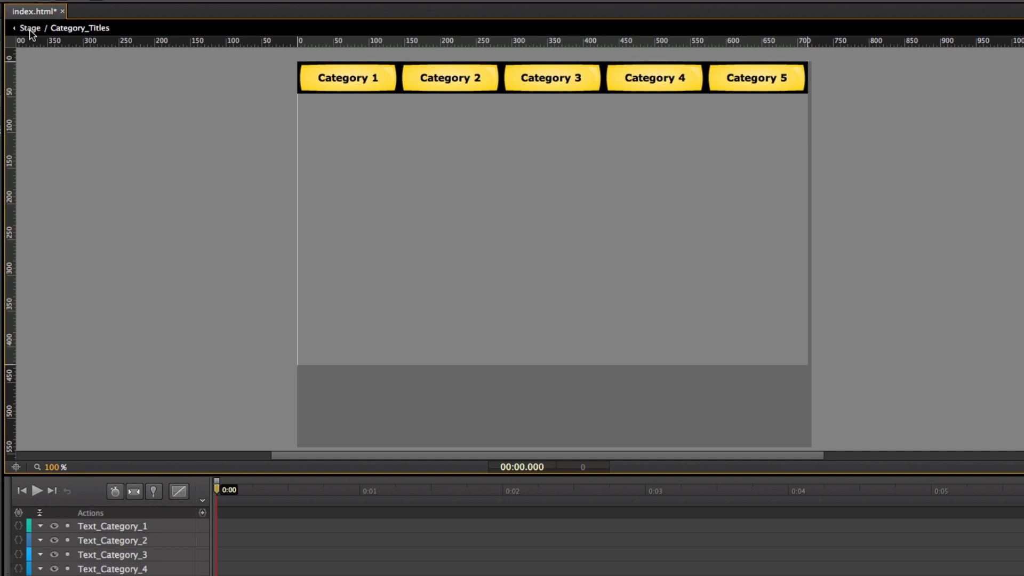
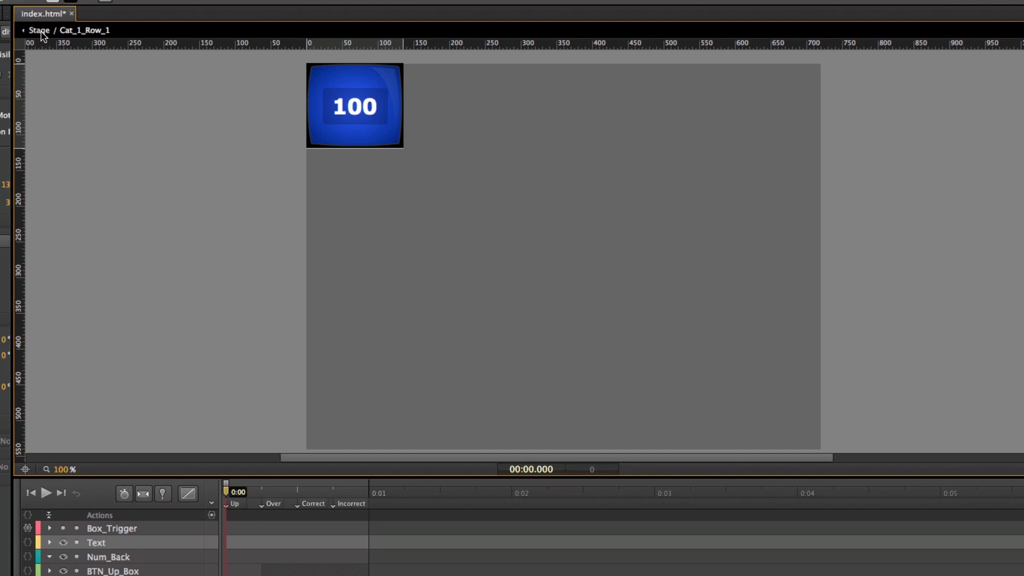
Step: Return from the Cat_1_Row_1 symbol to the Stage and open the Stage's action code
{"action": "left_click", "coordinate": [40, 30]}
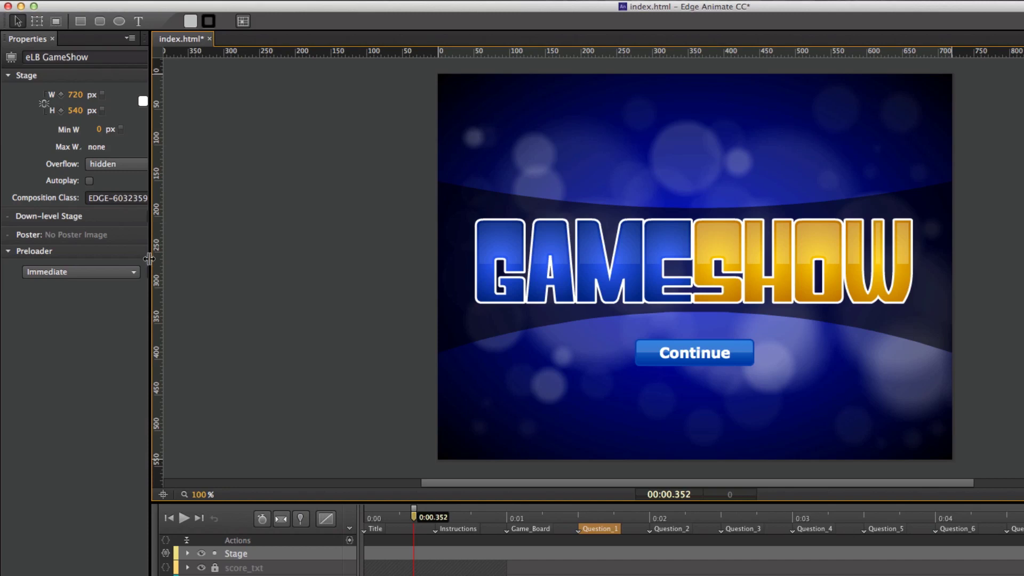
{"action": "left_click_drag", "start_coordinate": [149, 258], "coordinate": [198, 252]}
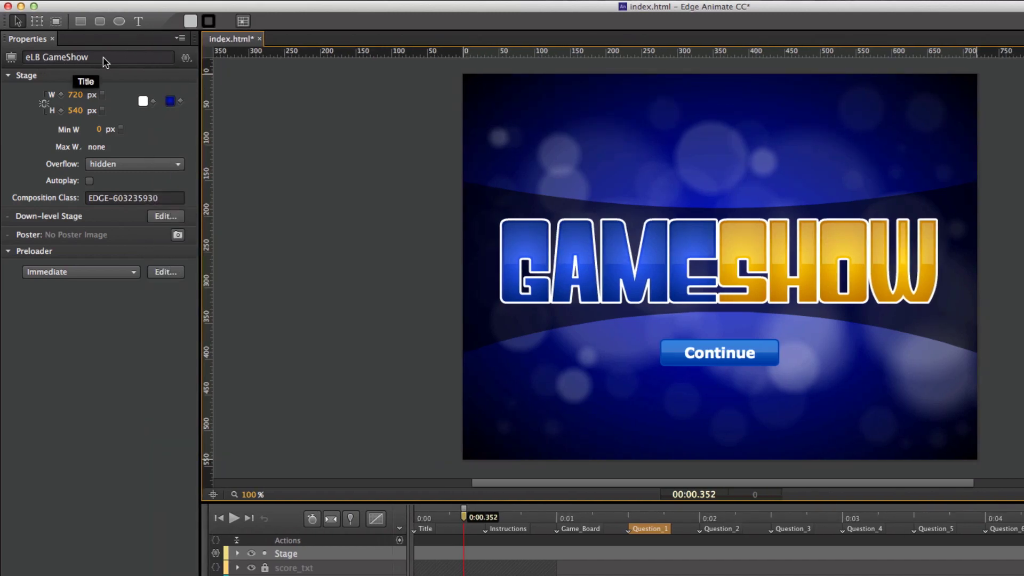
{"action": "left_click", "coordinate": [186, 60]}
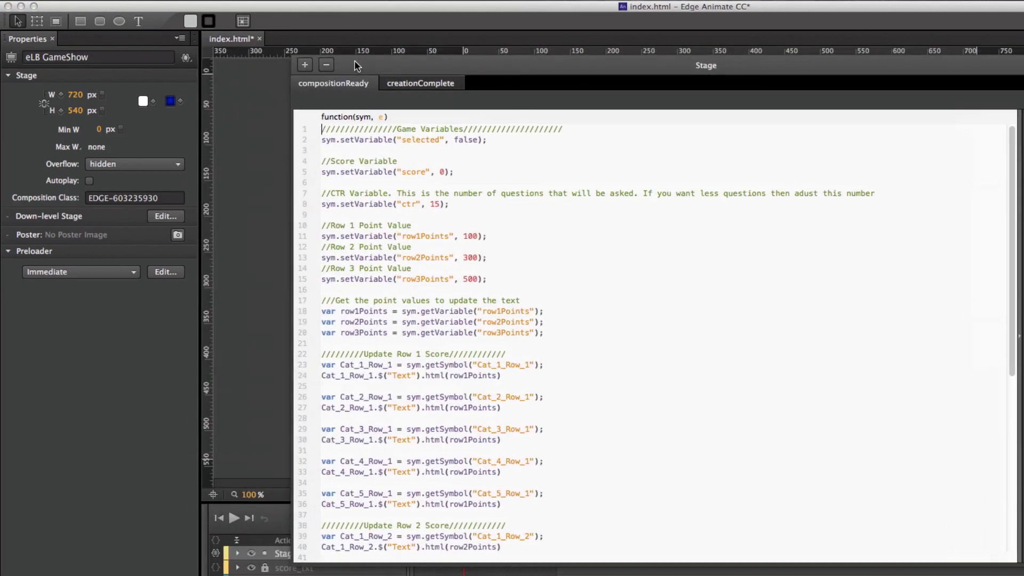
{"action": "left_click_drag", "start_coordinate": [356, 65], "coordinate": [380, 93]}
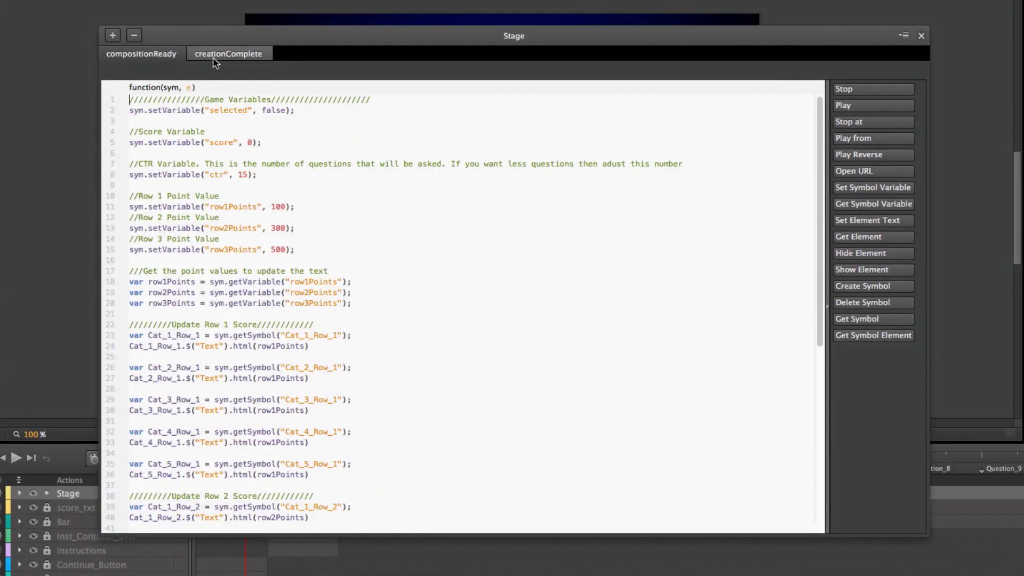
Step: Examine the Stage's creationComplete code, including the button array and sound setup, and return to the compositionReady code
{"action": "left_click", "coordinate": [207, 58]}
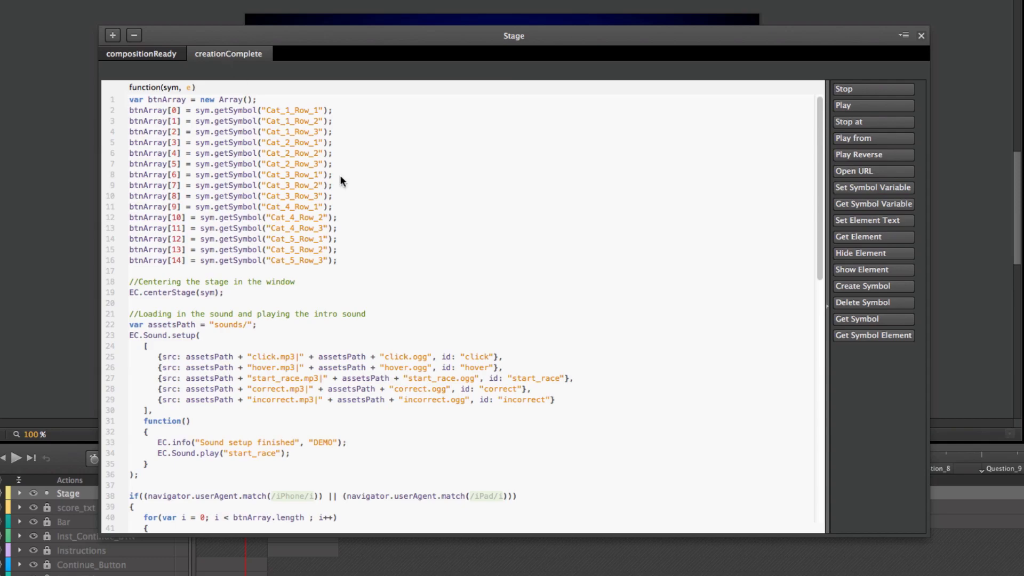
{"action": "scroll", "coordinate": [341, 175], "scroll_direction": "down", "scroll_amount": 15}
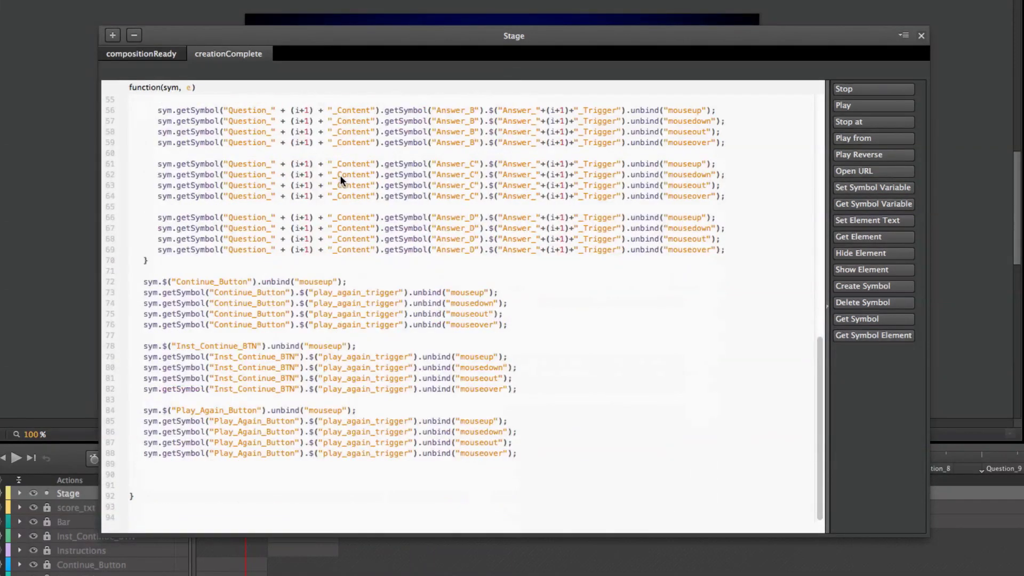
{"action": "scroll", "coordinate": [326, 171], "scroll_direction": "up", "scroll_amount": 15}
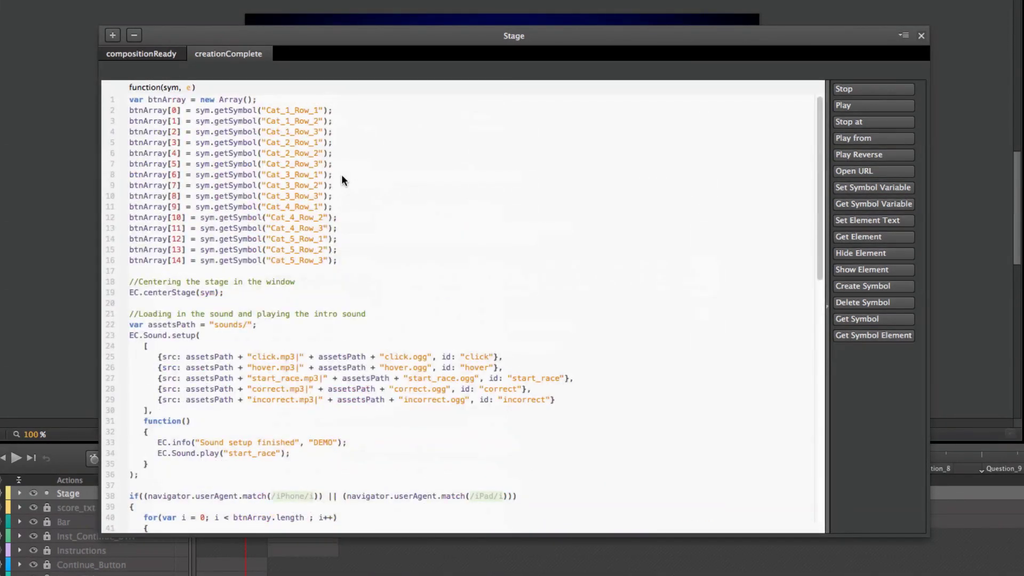
{"action": "scroll", "coordinate": [314, 278], "scroll_direction": "down", "scroll_amount": 7}
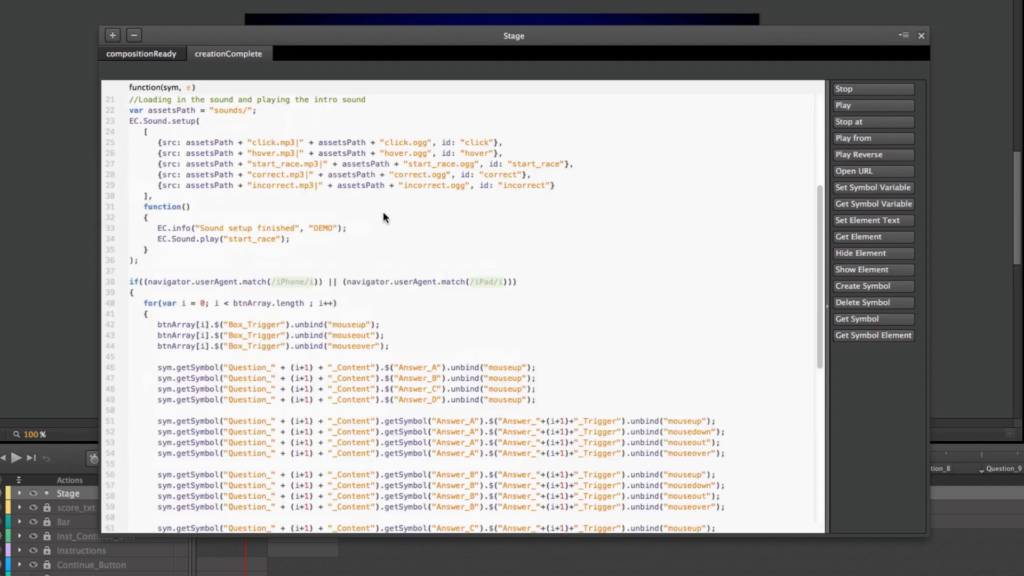
{"action": "left_click", "coordinate": [163, 54]}
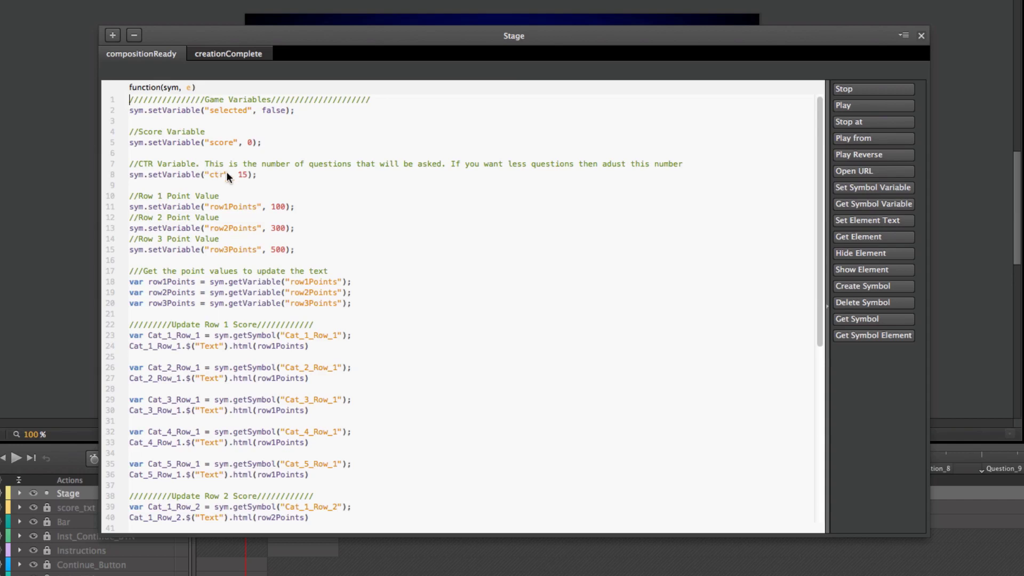
Step: Set the row1Points variable to 400 in the compositionReady code and close the code window
{"action": "left_click", "coordinate": [175, 197]}
{"action": "type", "text": "400"}
{"action": "key", "text": "Escape"}
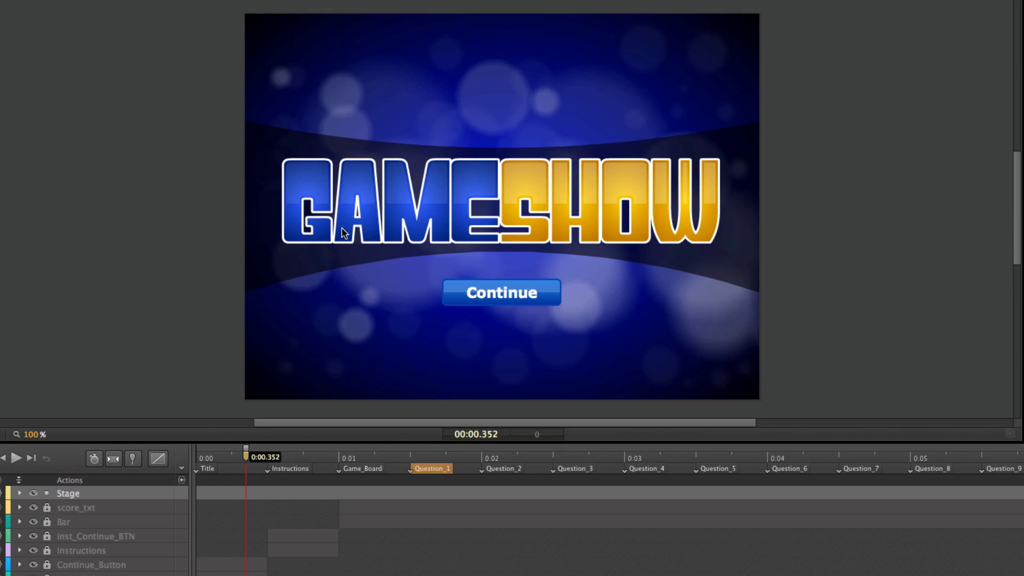
Step: Preview the game in the browser, answer the Category 4 first-row question with choice C, check the score and continue
{"action": "key", "text": "super+Return"}
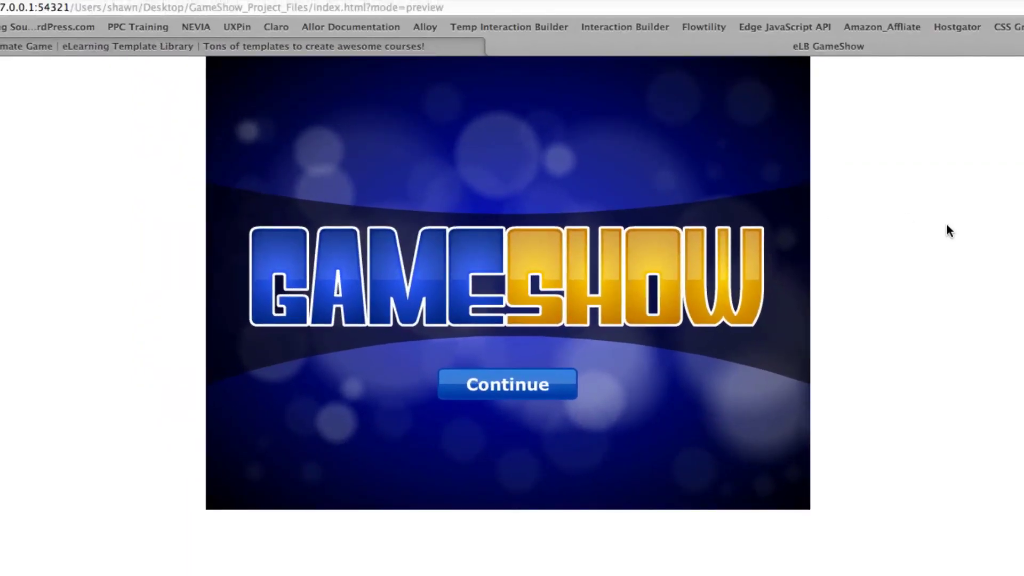
{"action": "left_click", "coordinate": [526, 389]}
{"action": "left_click", "coordinate": [515, 446]}
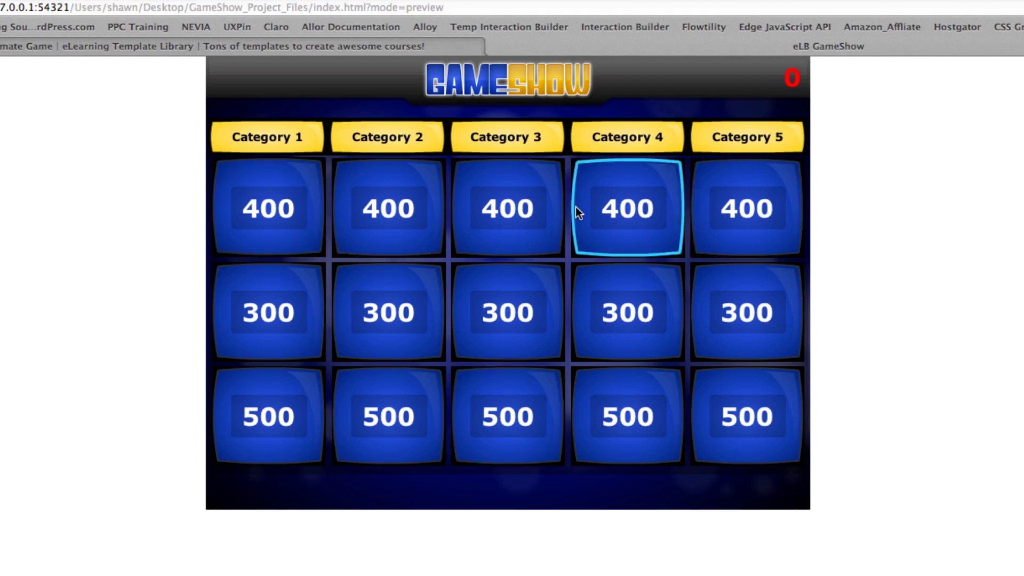
{"action": "left_click", "coordinate": [600, 193]}
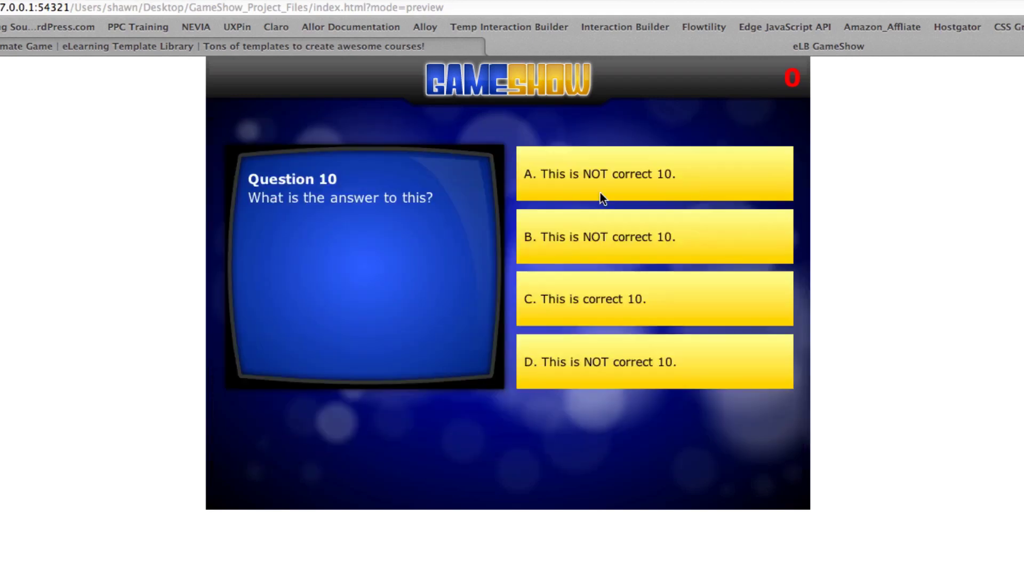
{"action": "left_click", "coordinate": [605, 303]}
{"action": "left_click_drag", "start_coordinate": [749, 78], "coordinate": [800, 78]}
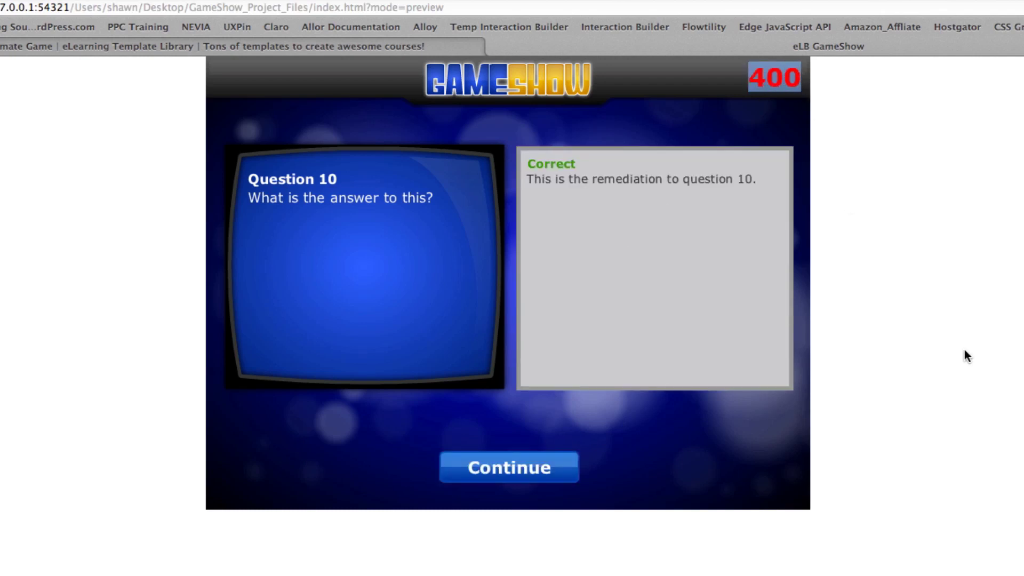
{"action": "left_click", "coordinate": [549, 480]}
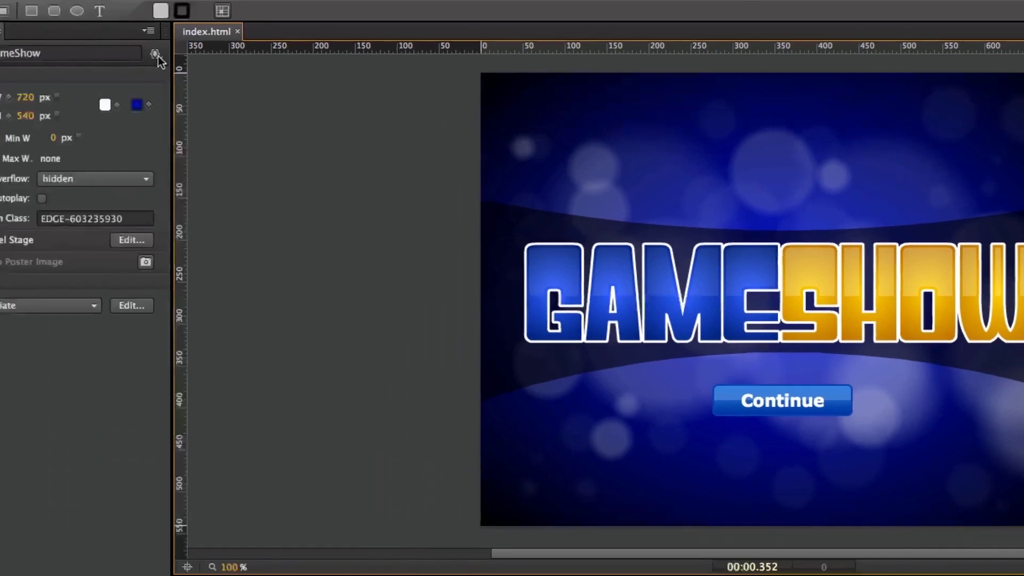
Step: Set the row1Points variable to 100 in the Stage's compositionReady code and close the code window
{"action": "left_click", "coordinate": [156, 55]}
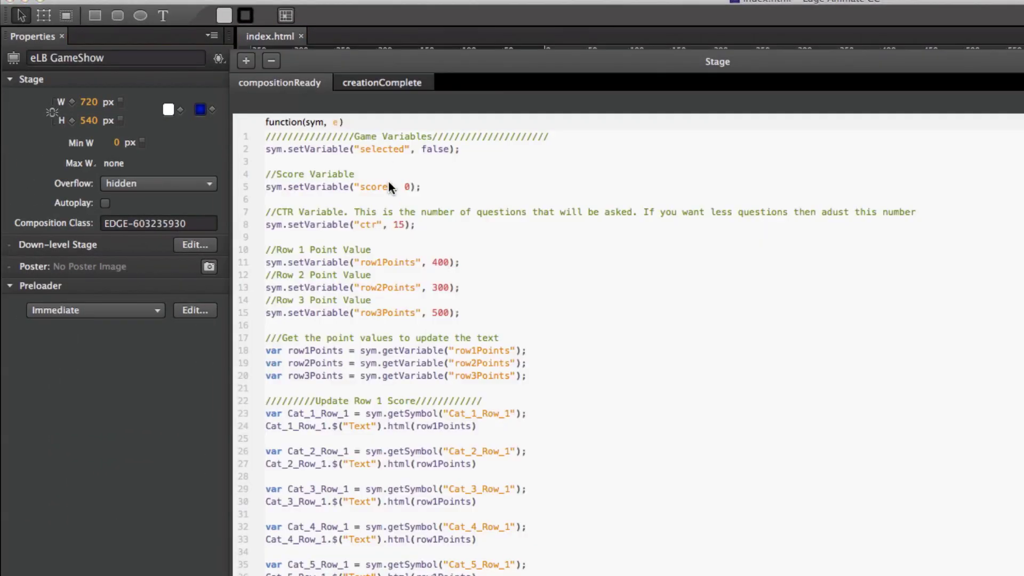
{"action": "double_click", "coordinate": [437, 254]}
{"action": "double_click", "coordinate": [437, 265]}
{"action": "type", "text": "100"}
{"action": "double_click", "coordinate": [400, 224]}
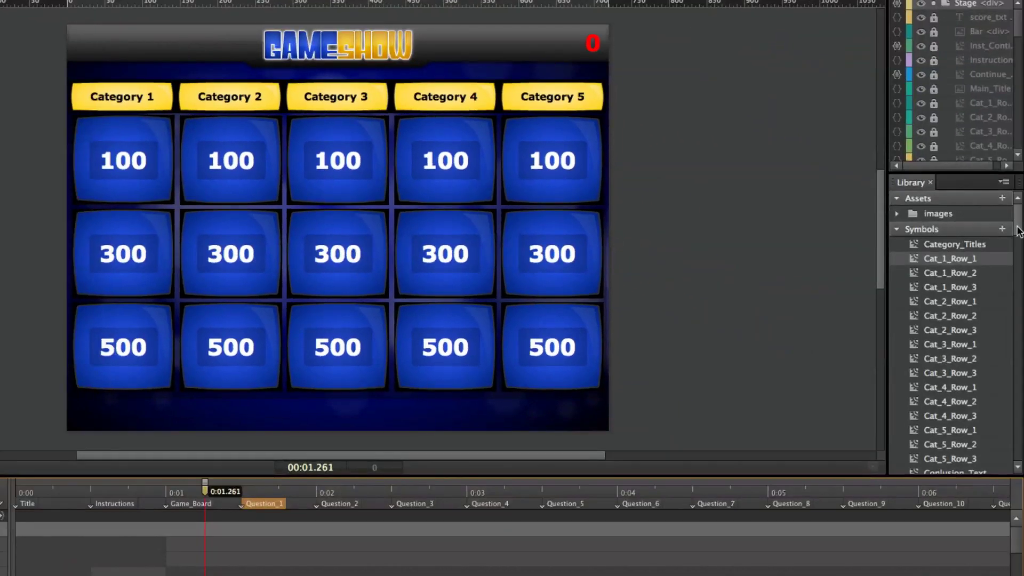
Step: Locate the Question_01 symbols in the Library, widen the panel to fit their full names, and show the Question_1 frame on the Stage
{"action": "left_click_drag", "start_coordinate": [1021, 229], "coordinate": [1021, 265]}
{"action": "scroll", "coordinate": [1021, 262], "scroll_direction": "up", "scroll_amount": 5}
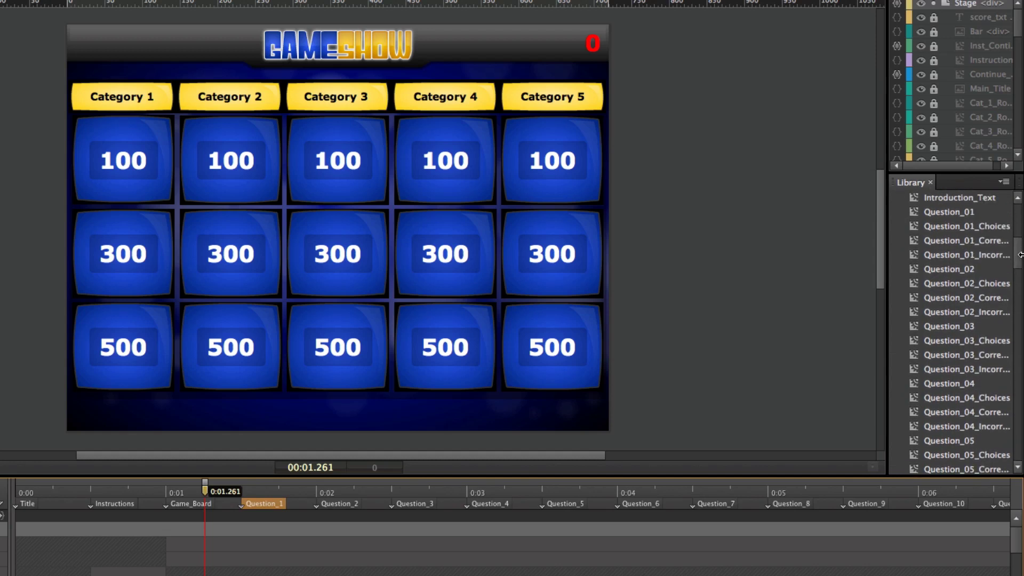
{"action": "left_click", "coordinate": [965, 213]}
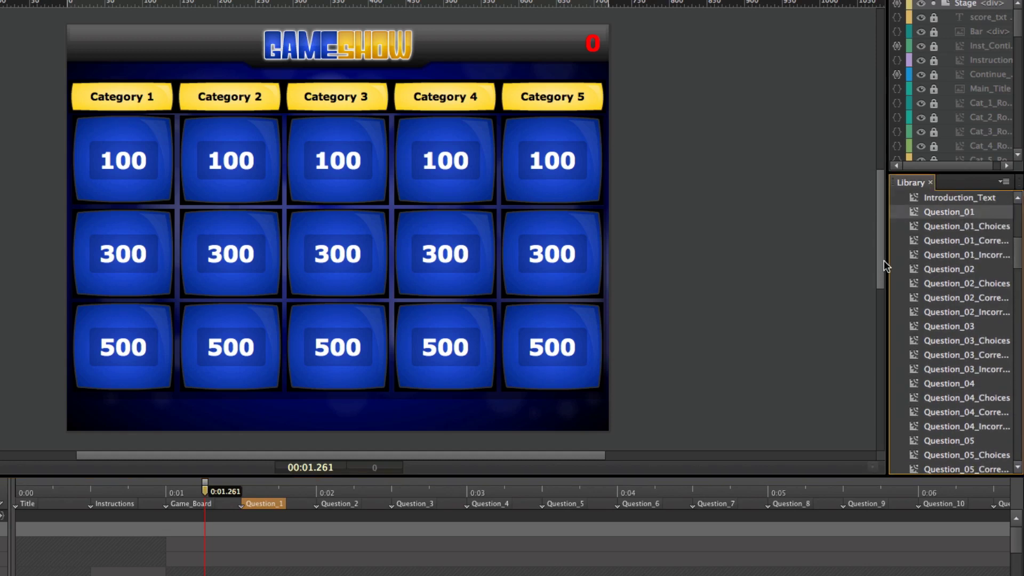
{"action": "left_click_drag", "start_coordinate": [886, 261], "coordinate": [813, 262]}
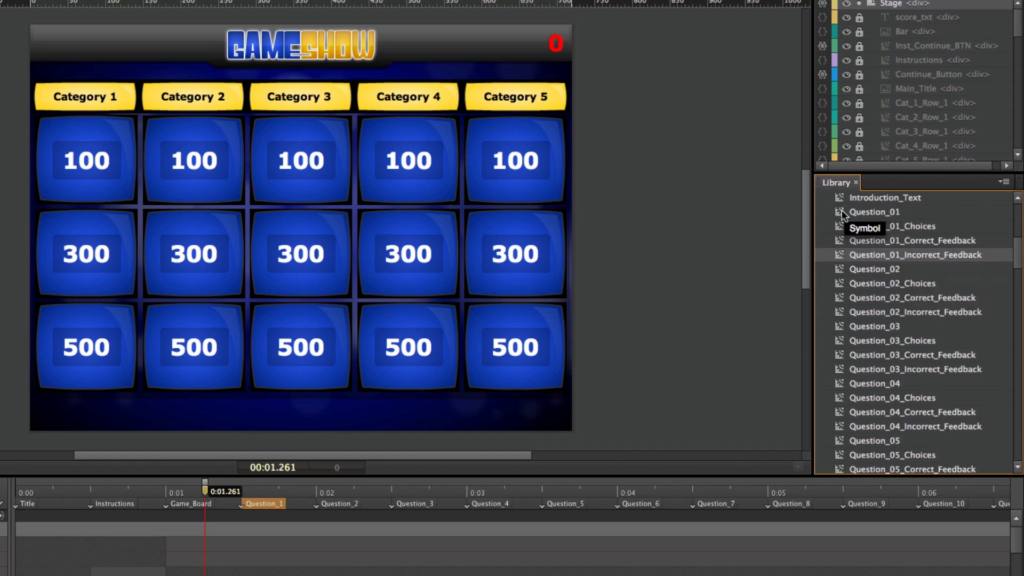
{"action": "left_click", "coordinate": [278, 490]}
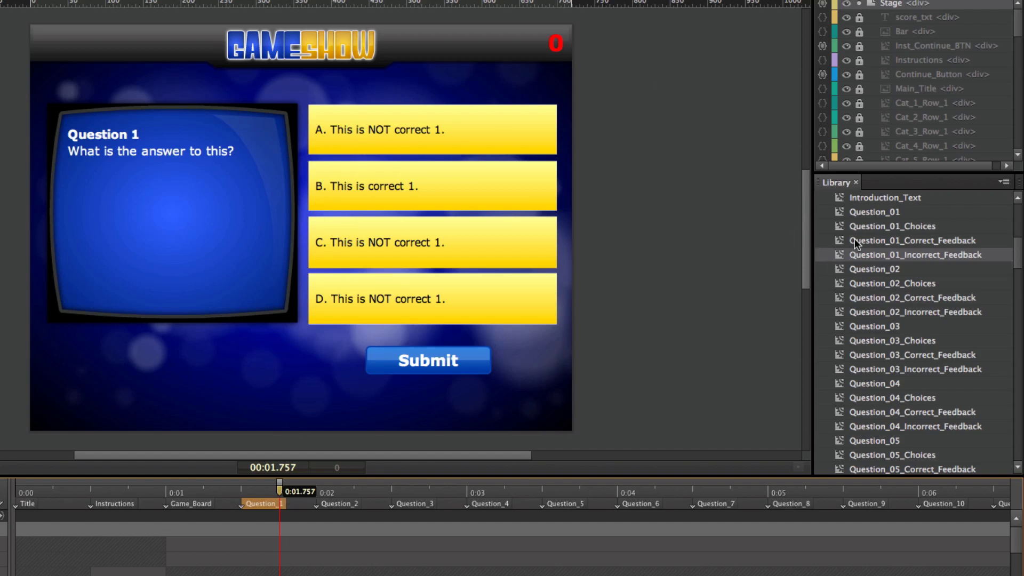
Step: Open the Question_01 symbol for editing and check its header and question text boxes, leaving both texts as they are
{"action": "double_click", "coordinate": [842, 213]}
{"action": "left_click", "coordinate": [121, 96]}
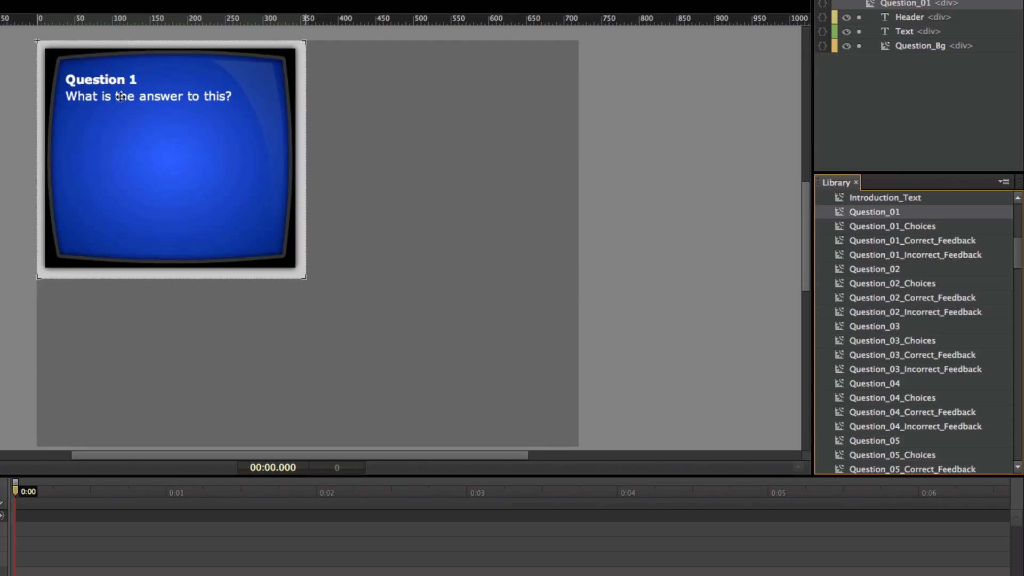
{"action": "left_click", "coordinate": [121, 96]}
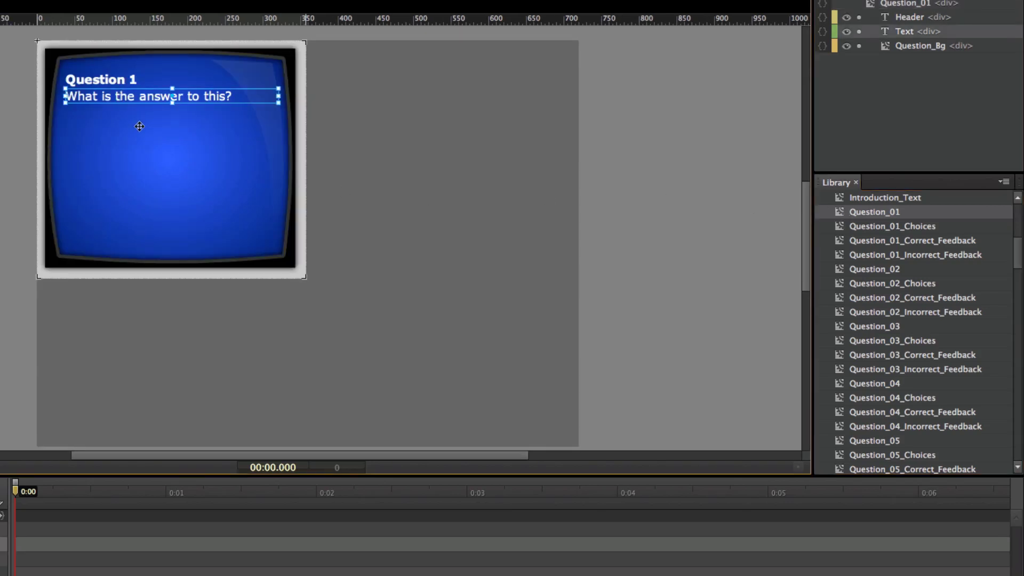
{"action": "left_click", "coordinate": [115, 79]}
{"action": "double_click", "coordinate": [116, 79]}
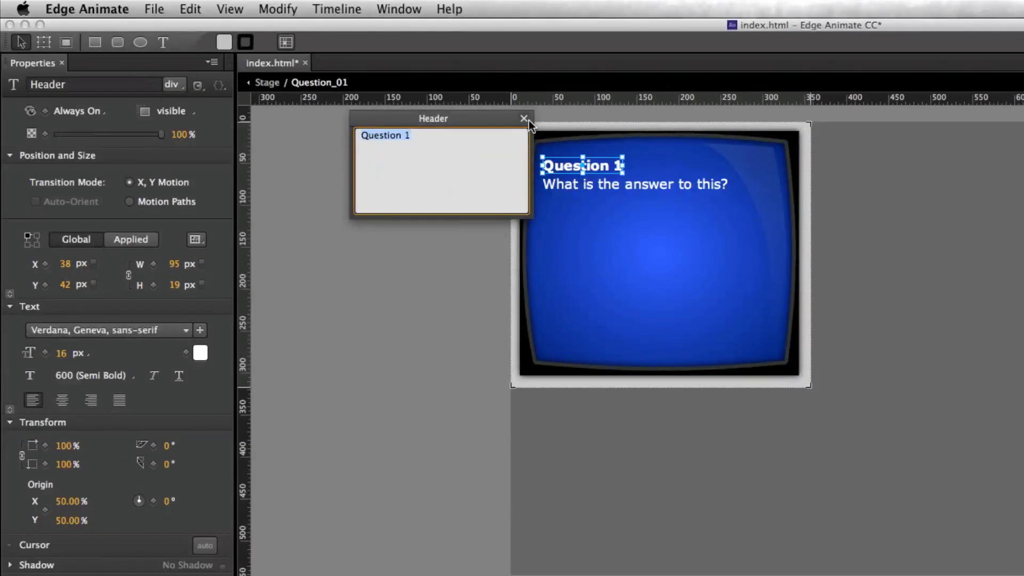
{"action": "left_click", "coordinate": [48, 37]}
{"action": "double_click", "coordinate": [88, 97]}
{"action": "left_click", "coordinate": [420, 194]}
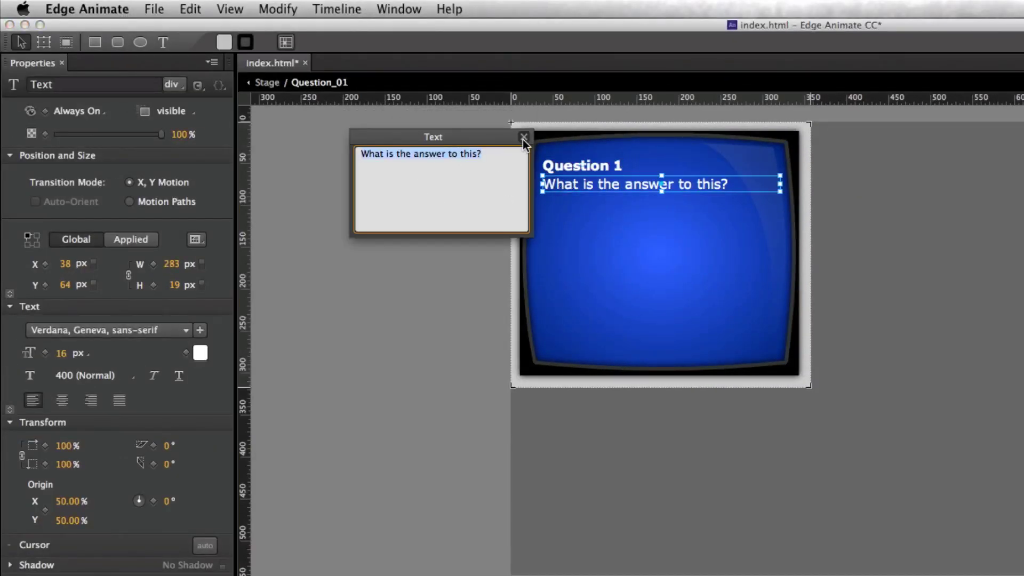
{"action": "left_click", "coordinate": [523, 139]}
Step: Draw a rectangle about 182 by 102 px below the question text and move it to about X 89, Y 114
{"action": "left_click", "coordinate": [153, 8]}
{"action": "left_click", "coordinate": [150, 7]}
{"action": "left_click", "coordinate": [95, 42]}
{"action": "left_click_drag", "start_coordinate": [587, 242], "coordinate": [737, 324]}
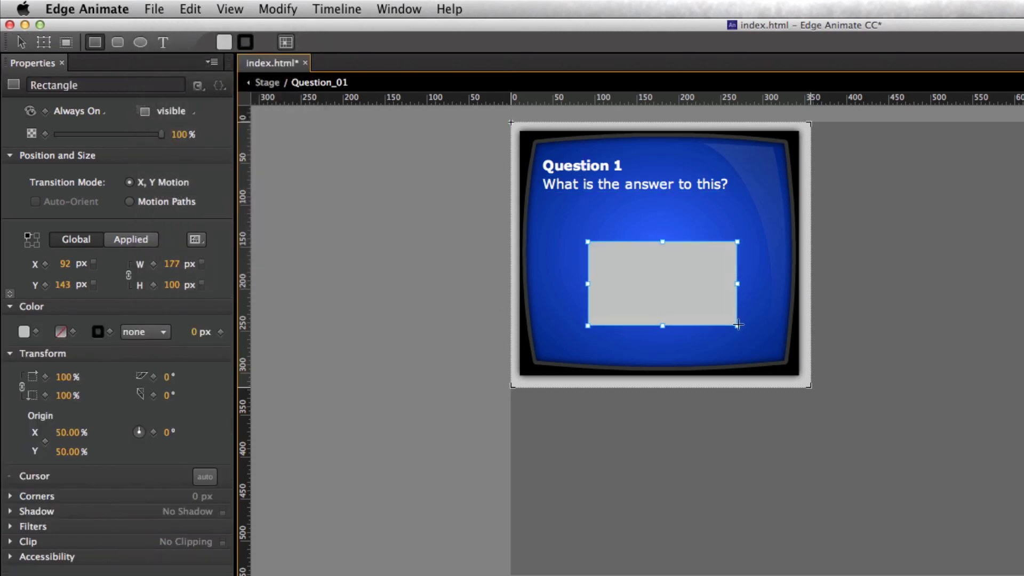
{"action": "key", "text": "v"}
{"action": "left_click_drag", "start_coordinate": [686, 299], "coordinate": [681, 296]}
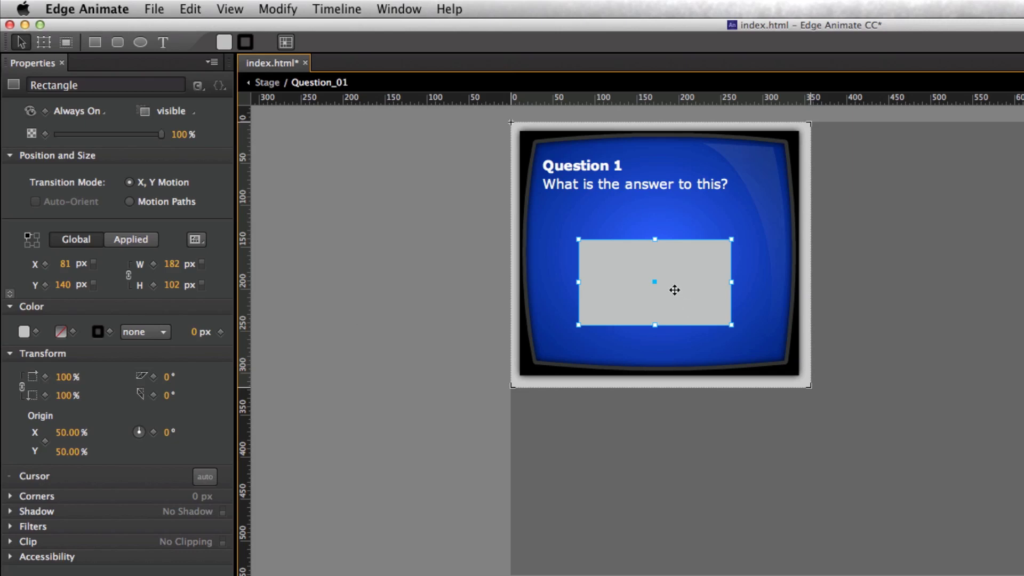
{"action": "left_click_drag", "start_coordinate": [674, 290], "coordinate": [679, 267]}
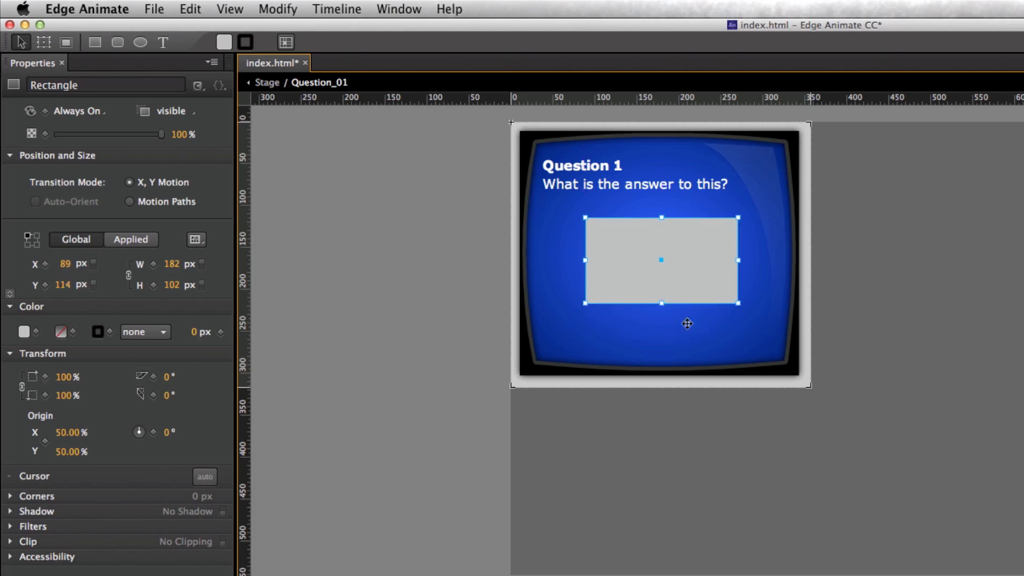
Step: Save the project, preview the game in the browser, continue to the game board and open the Category 1 first-row question
{"action": "left_click", "coordinate": [277, 85]}
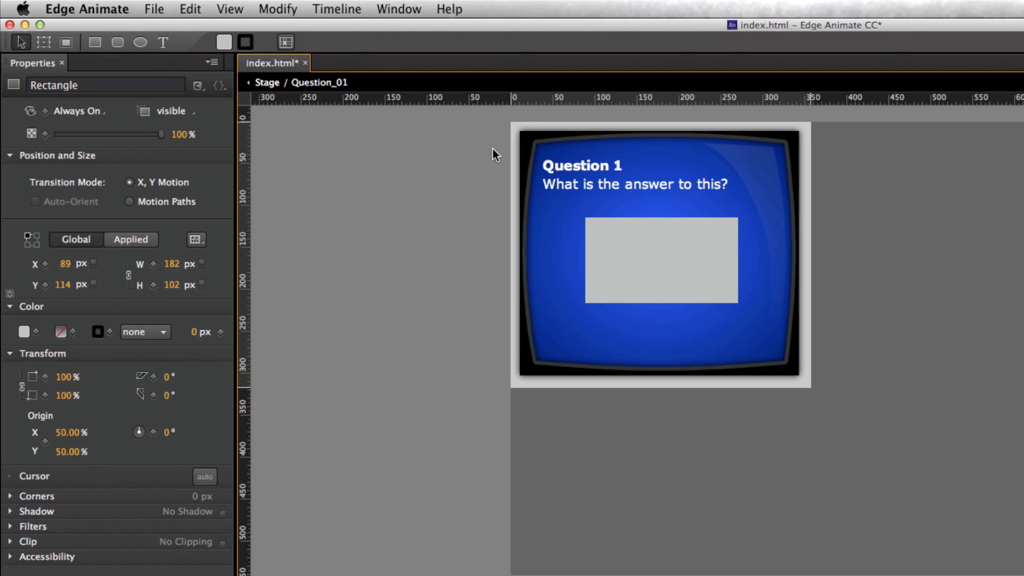
{"action": "key", "text": "super+s"}
{"action": "left_click", "coordinate": [678, 261]}
{"action": "key", "text": "super+Return"}
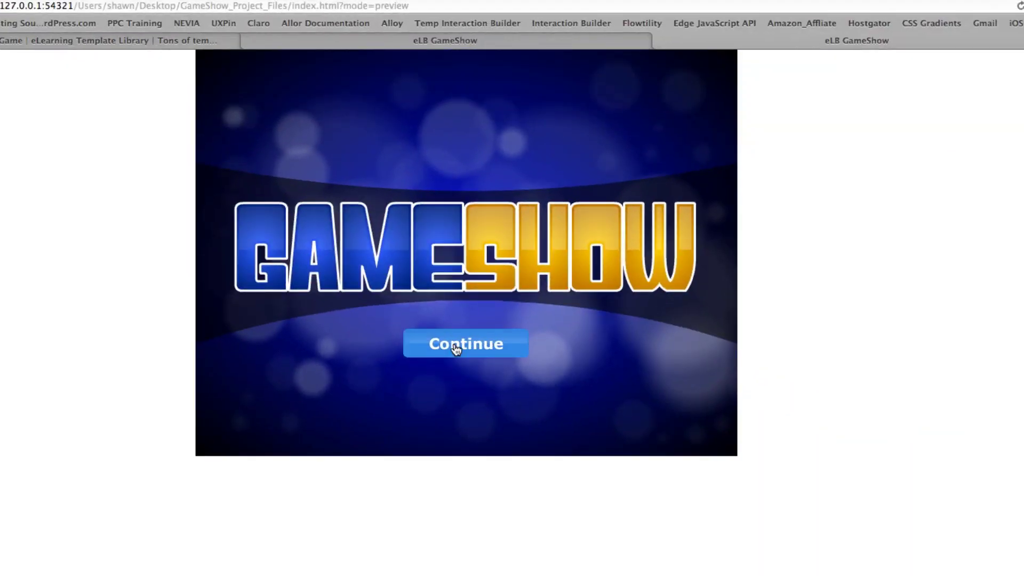
{"action": "left_click", "coordinate": [456, 349]}
{"action": "left_click", "coordinate": [466, 395]}
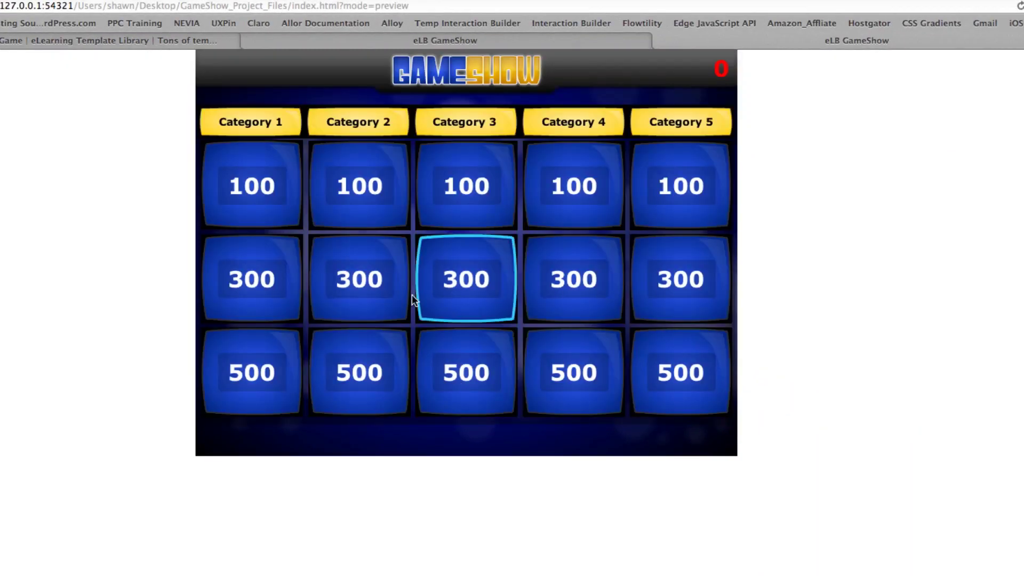
{"action": "left_click", "coordinate": [269, 188]}
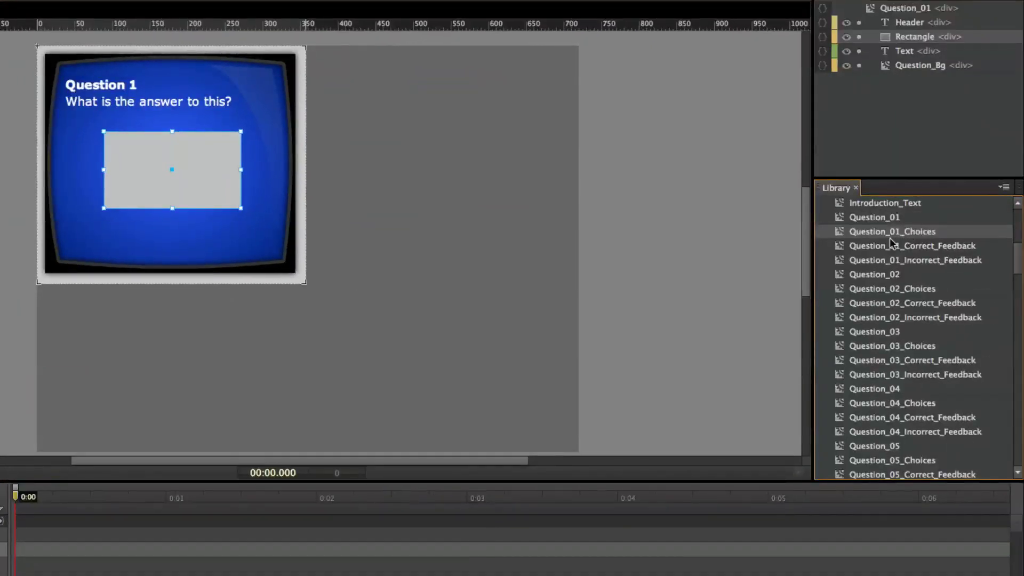
Step: Open the Question_01_Choices symbol for editing and select answer choices A through D one after another
{"action": "left_click", "coordinate": [839, 235]}
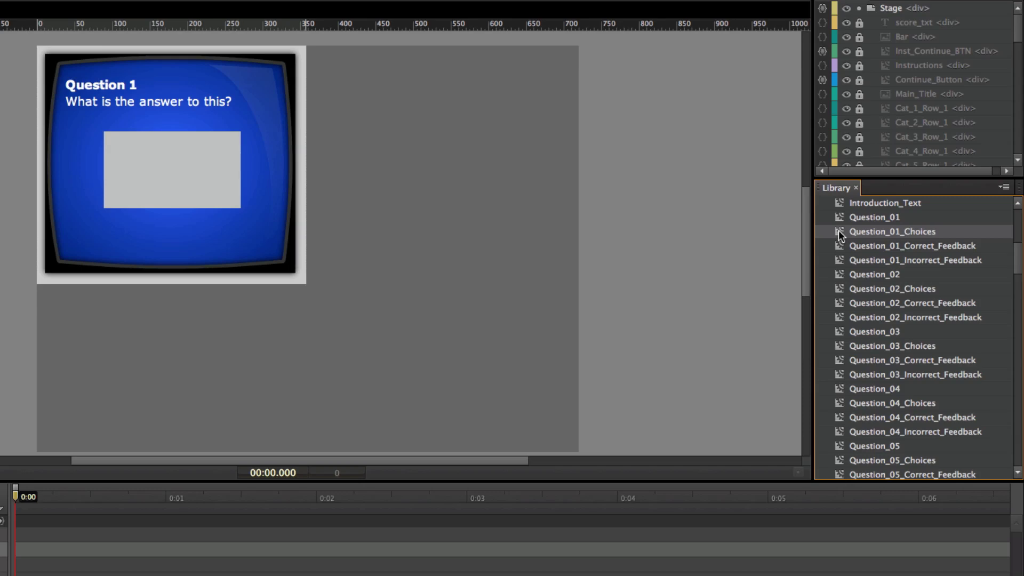
{"action": "double_click", "coordinate": [838, 235]}
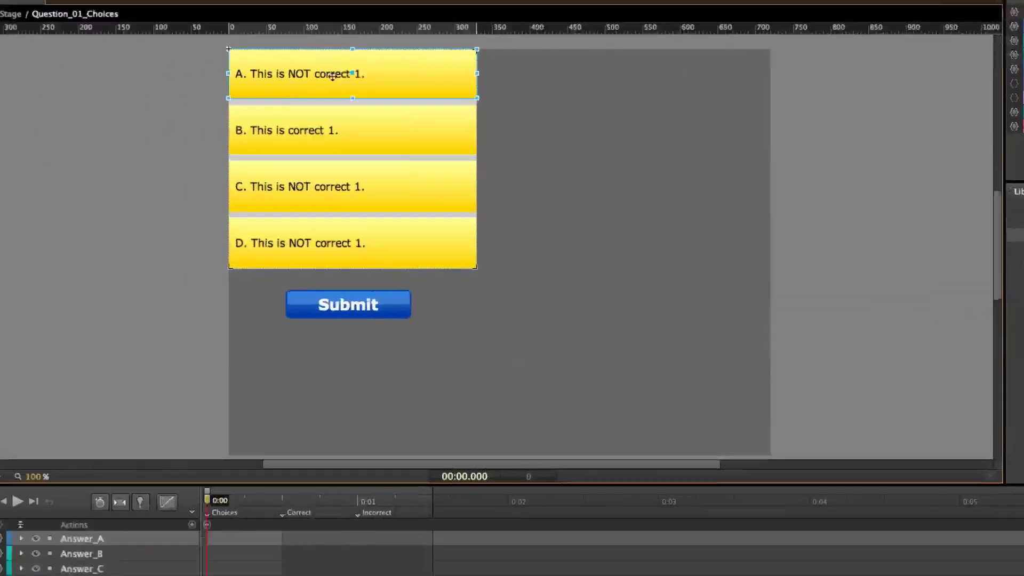
{"action": "left_click", "coordinate": [86, 76]}
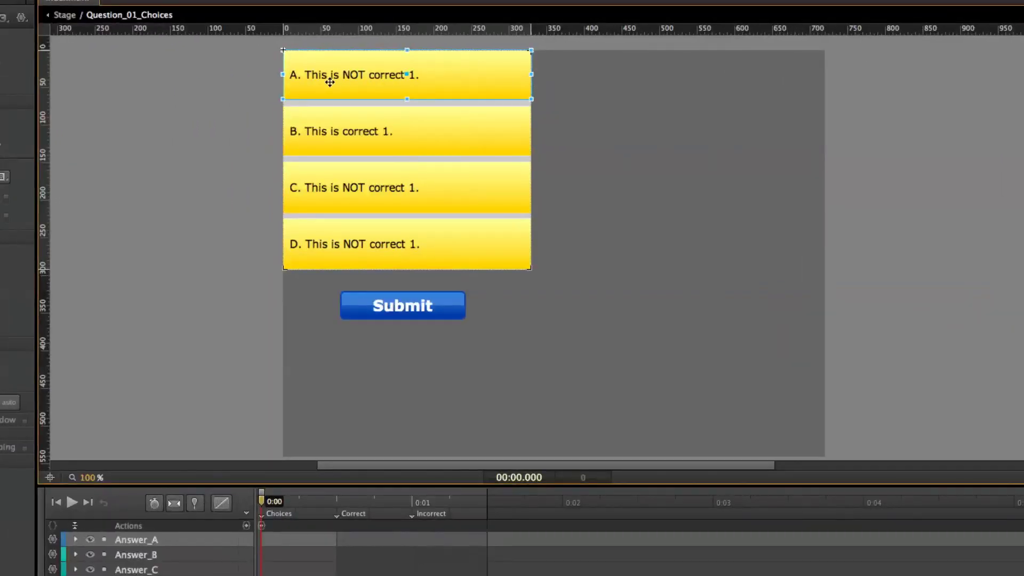
{"action": "left_click", "coordinate": [341, 132]}
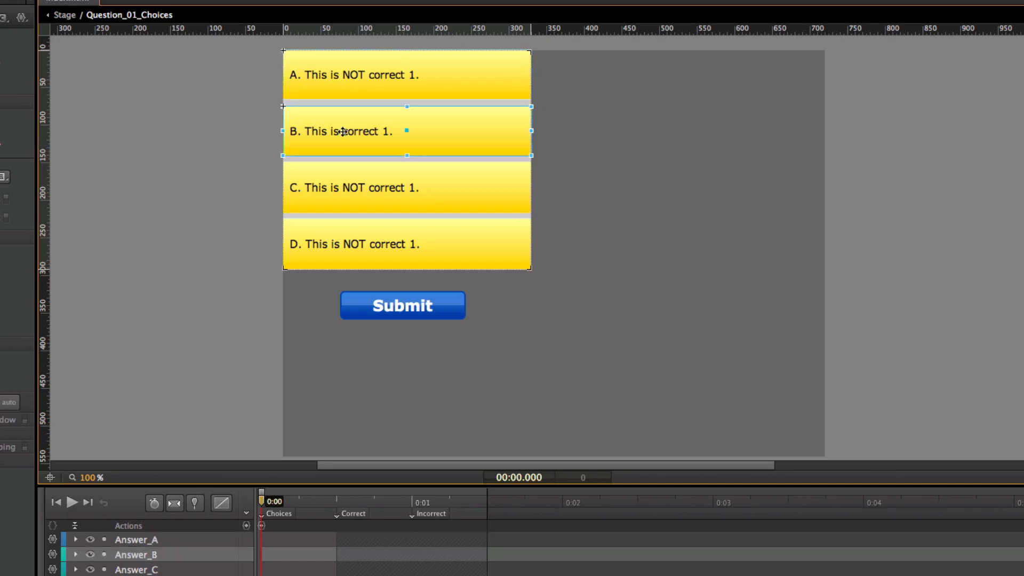
{"action": "left_click", "coordinate": [333, 189]}
{"action": "left_click", "coordinate": [337, 252]}
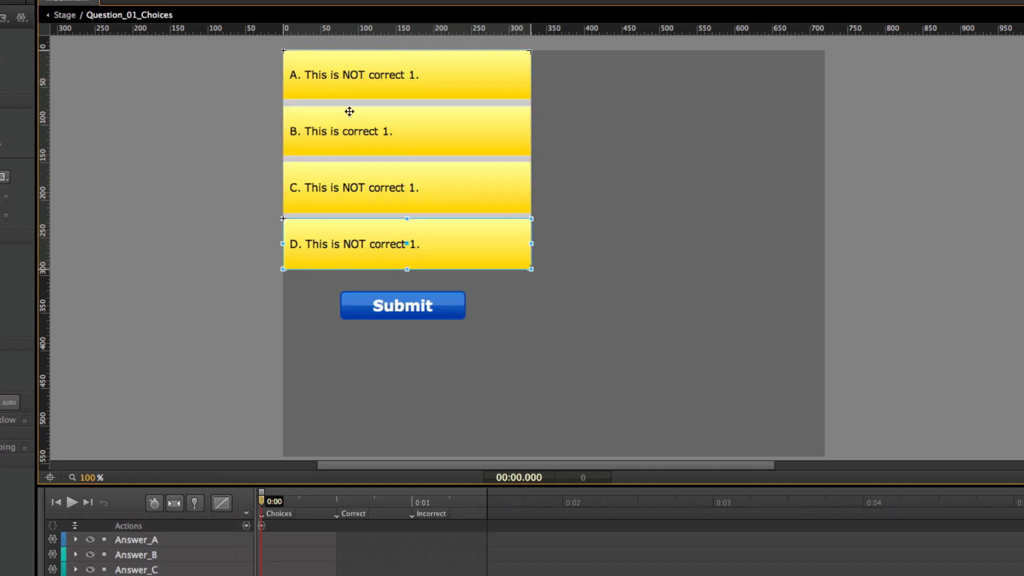
Step: Enter the answer A symbol, check its text box for editing, and return to the Question_01_Choices symbol
{"action": "double_click", "coordinate": [355, 76]}
{"action": "left_click", "coordinate": [366, 75]}
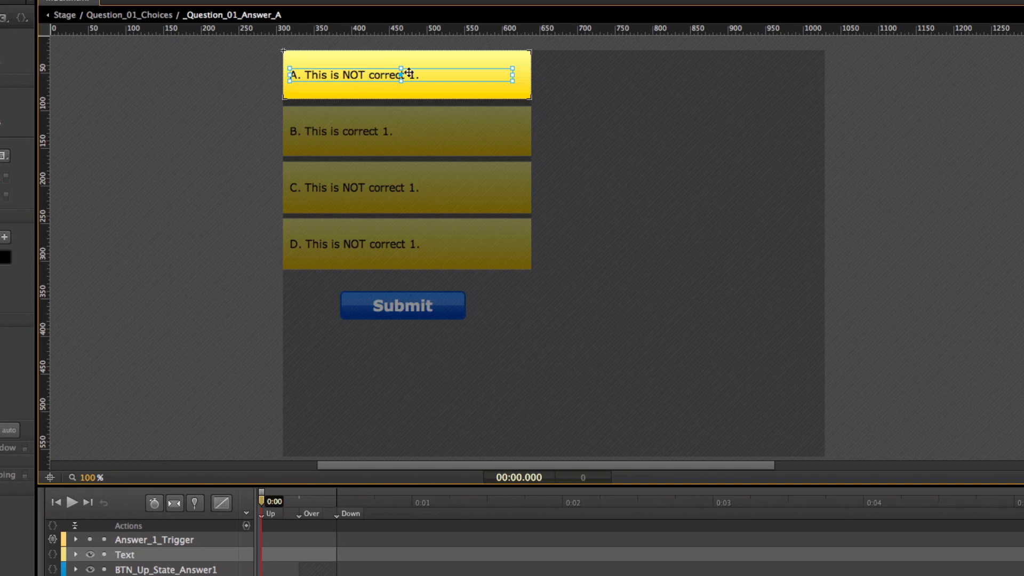
{"action": "double_click", "coordinate": [425, 74]}
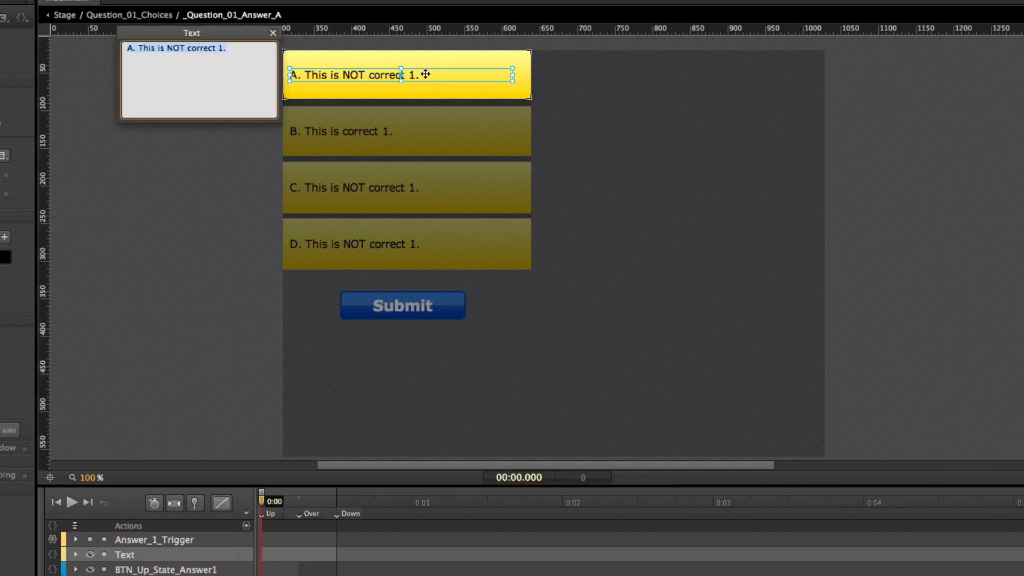
{"action": "left_click", "coordinate": [273, 32]}
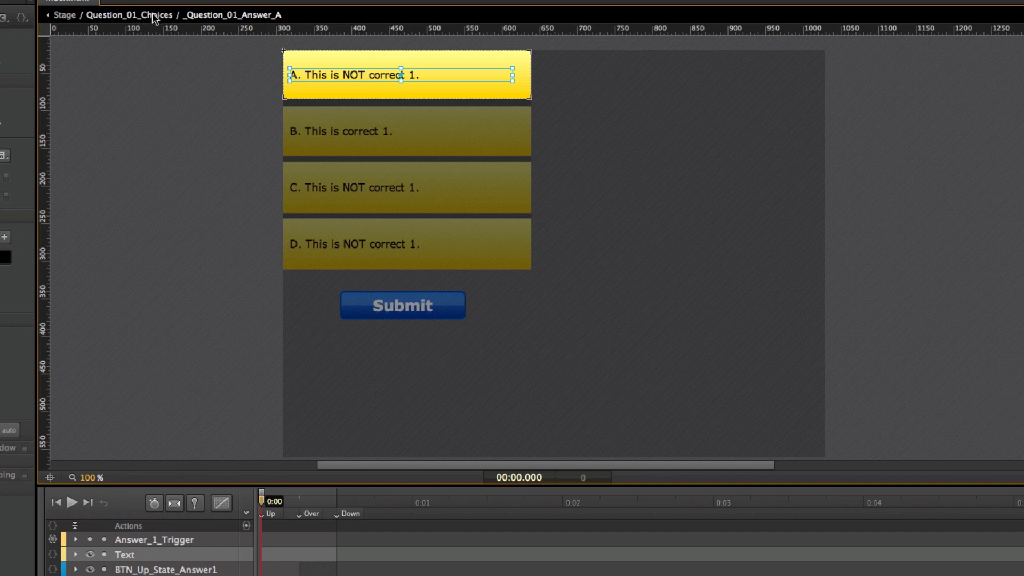
{"action": "double_click", "coordinate": [356, 104]}
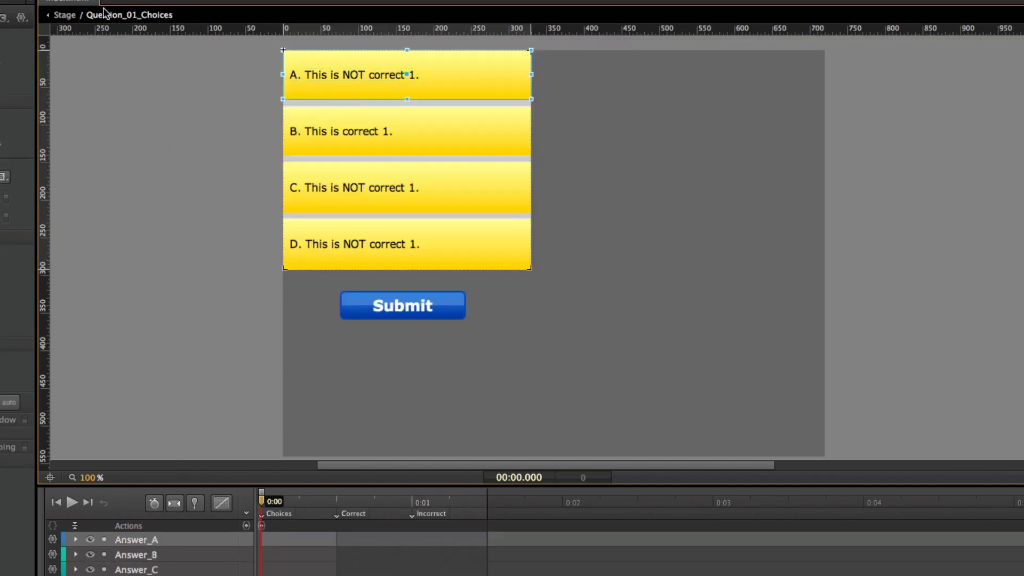
Step: Inspect answer choice B and the Submit button in the Question_01_Choices symbol and clear the selection
{"action": "left_click", "coordinate": [419, 134]}
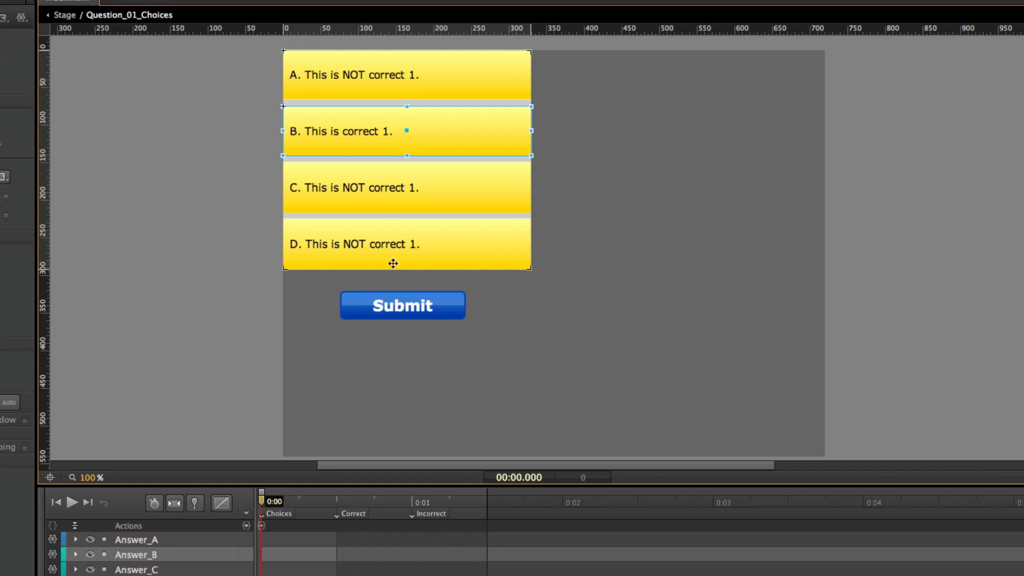
{"action": "left_click", "coordinate": [401, 305]}
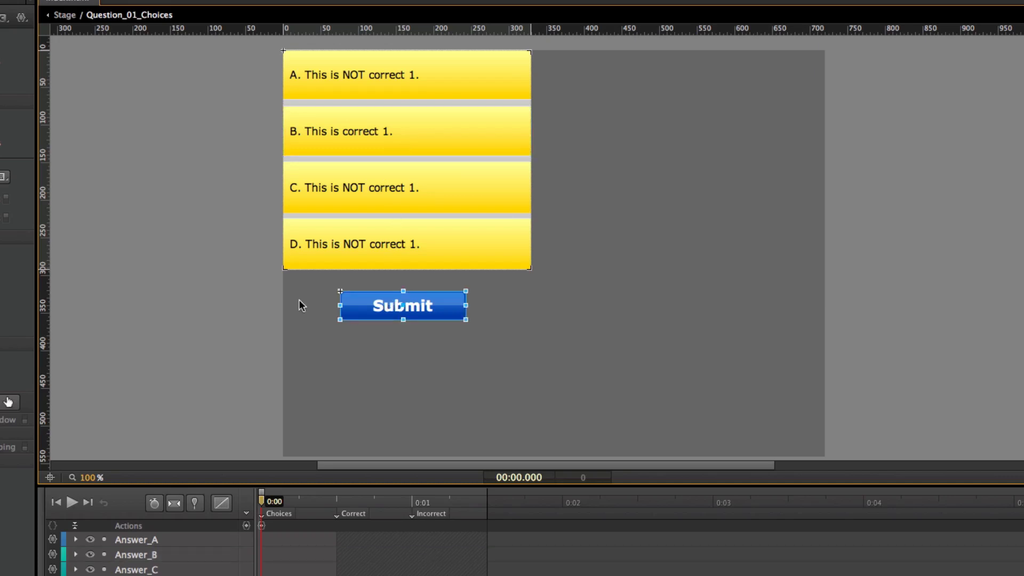
{"action": "left_click", "coordinate": [419, 140]}
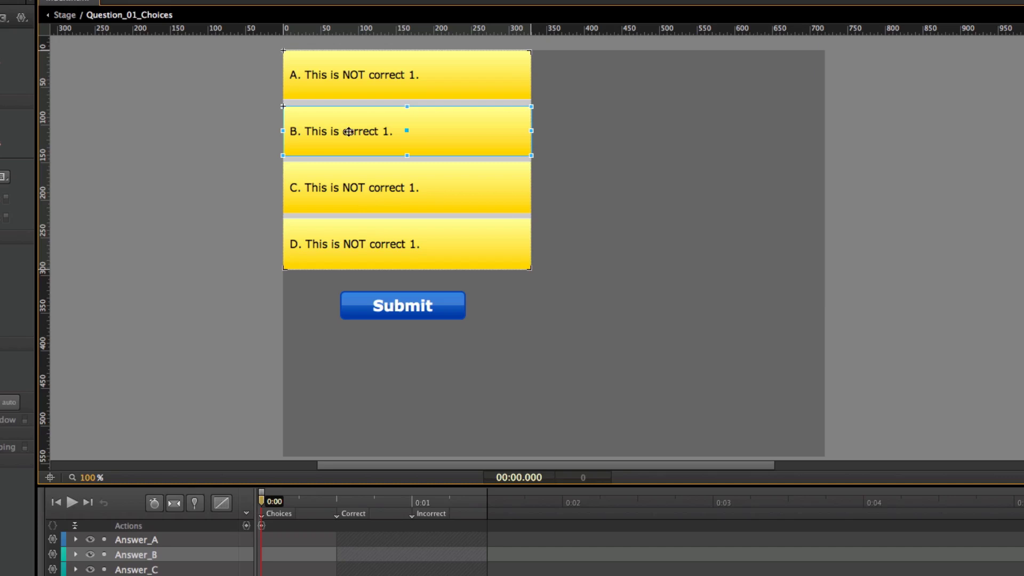
{"action": "left_click", "coordinate": [522, 393]}
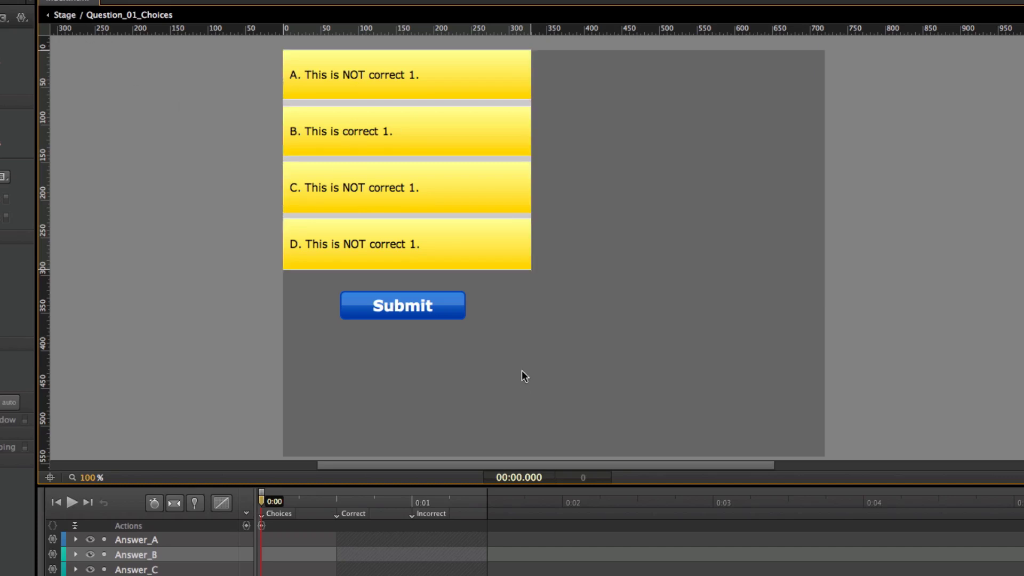
{"action": "double_click", "coordinate": [572, 235]}
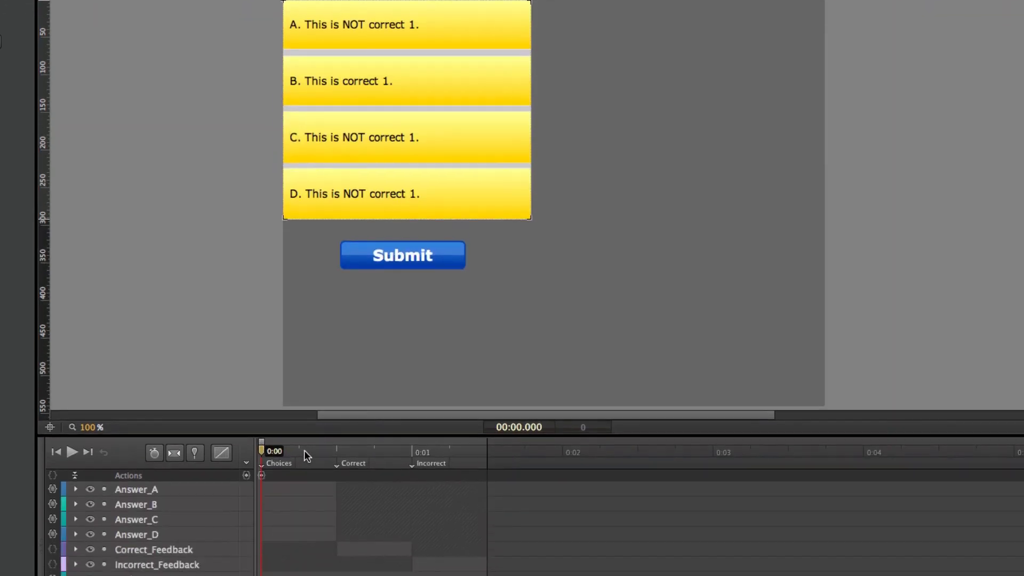
Step: Scrub the symbol's timeline through the Choices, Correct and Incorrect sections to check the feedback, and return to Choices
{"action": "left_click_drag", "start_coordinate": [304, 501], "coordinate": [331, 501]}
{"action": "left_click_drag", "start_coordinate": [335, 451], "coordinate": [373, 452]}
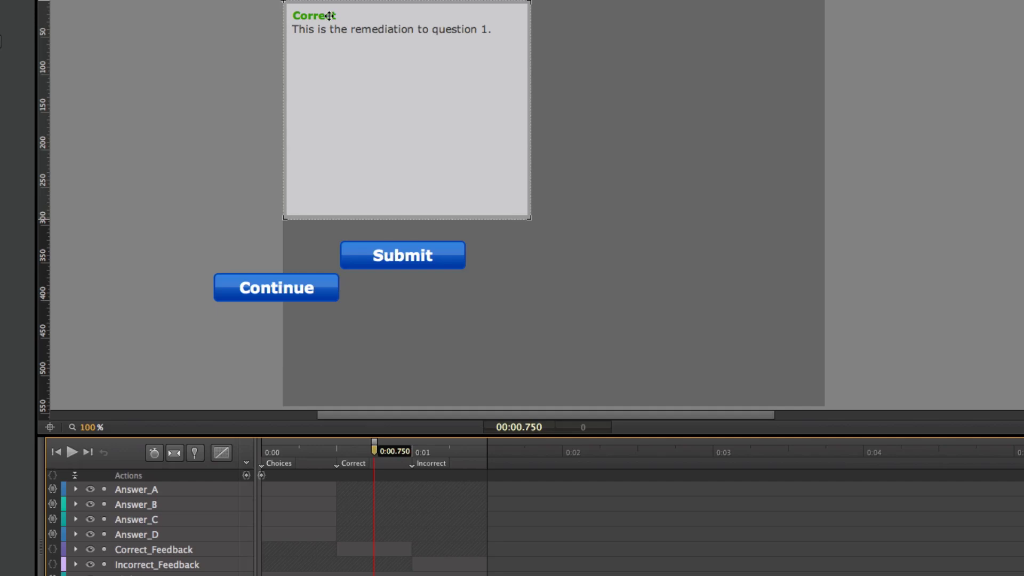
{"action": "left_click", "coordinate": [466, 451]}
{"action": "left_click", "coordinate": [371, 451]}
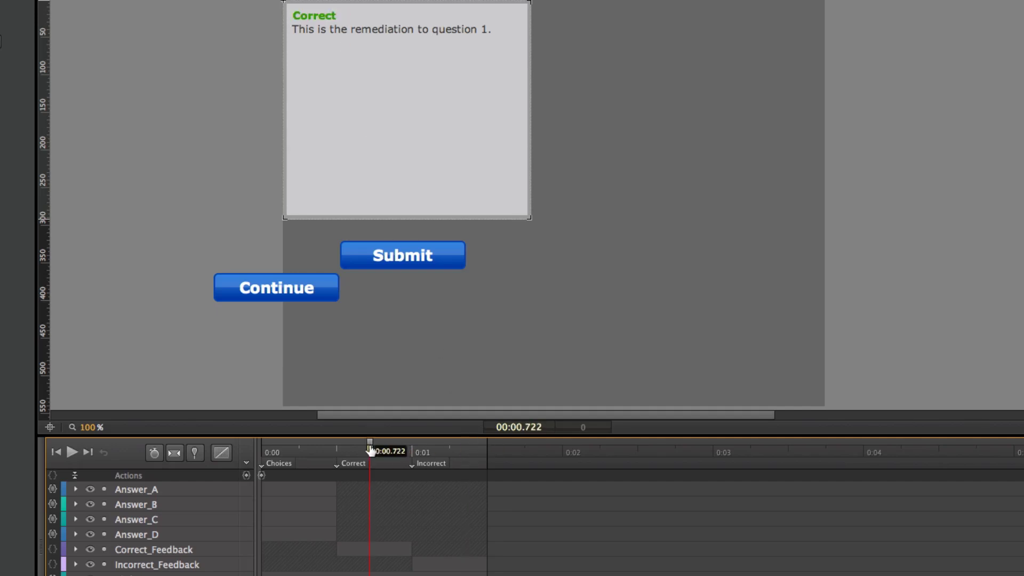
{"action": "left_click", "coordinate": [438, 451]}
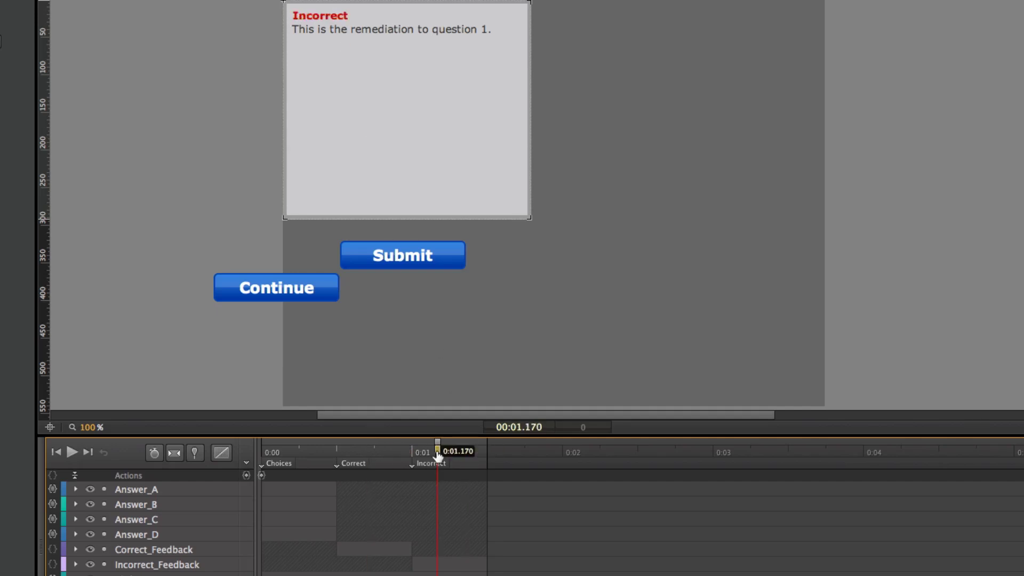
{"action": "left_click", "coordinate": [306, 451]}
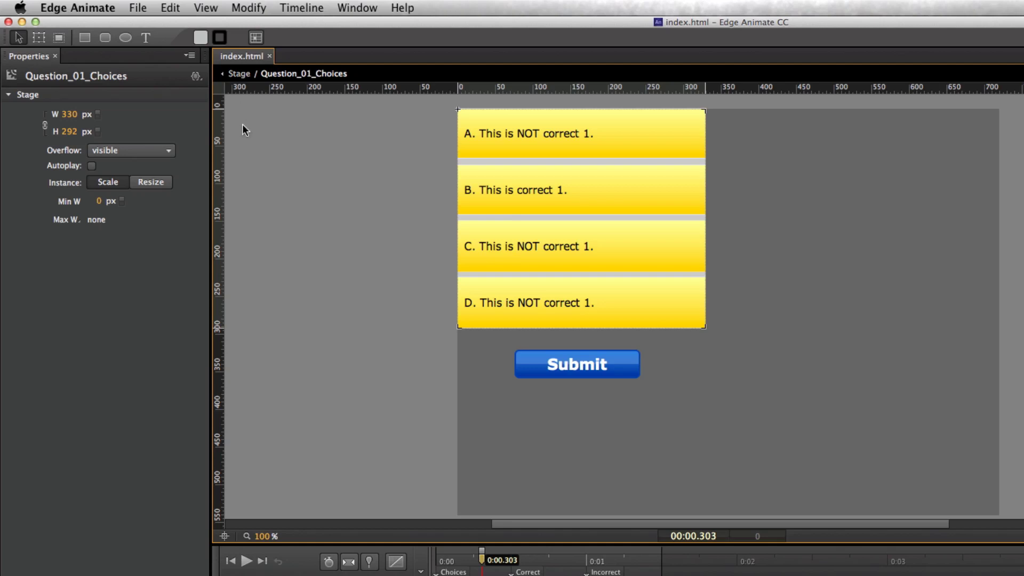
Step: Open the Question_01_Choices symbol's creationComplete code beside the answers and highlight the multipleAnswers variable and its value
{"action": "left_click", "coordinate": [198, 78]}
{"action": "left_click_drag", "start_coordinate": [425, 84], "coordinate": [836, 114]}
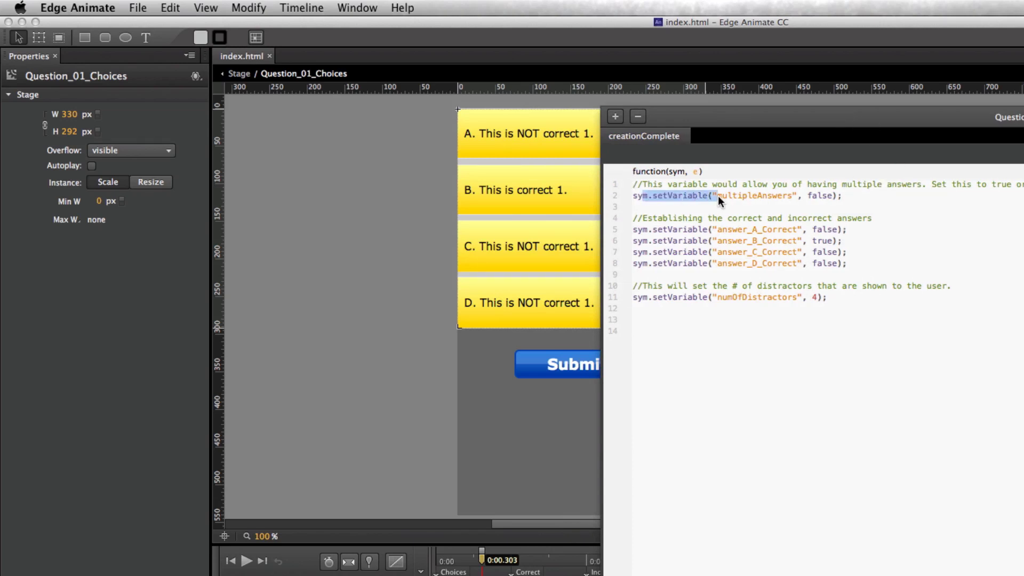
{"action": "double_click", "coordinate": [734, 194]}
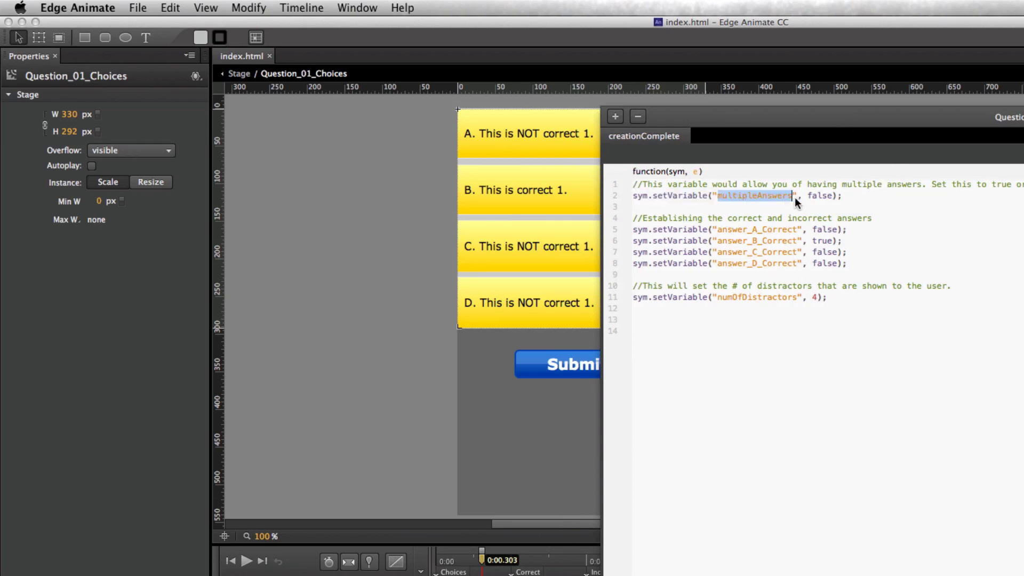
{"action": "double_click", "coordinate": [823, 195]}
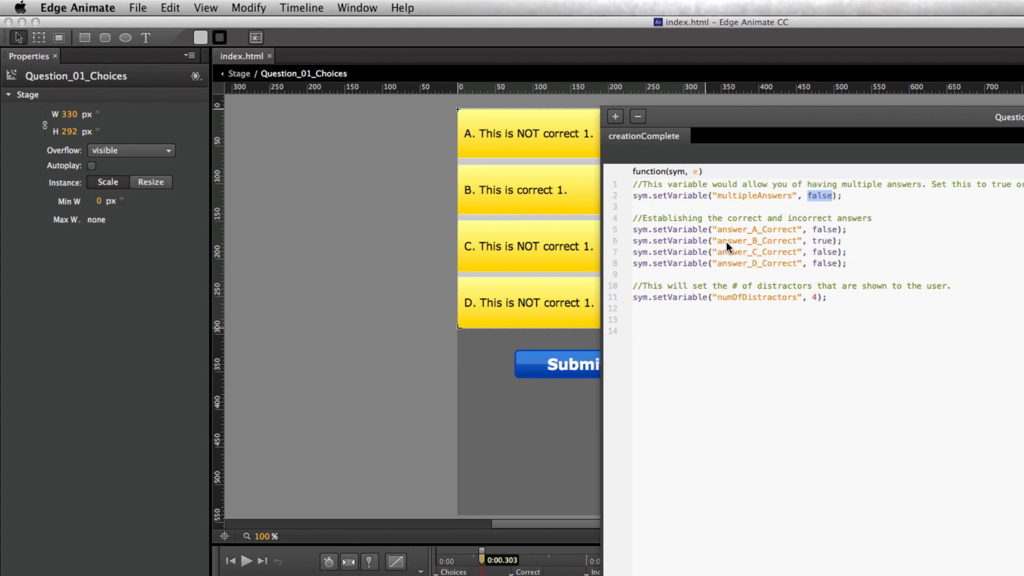
Step: Set answer_A_Correct to true, answer_B_Correct to false and numOfDistractors to 2, and close the code editor
{"action": "left_click", "coordinate": [688, 218]}
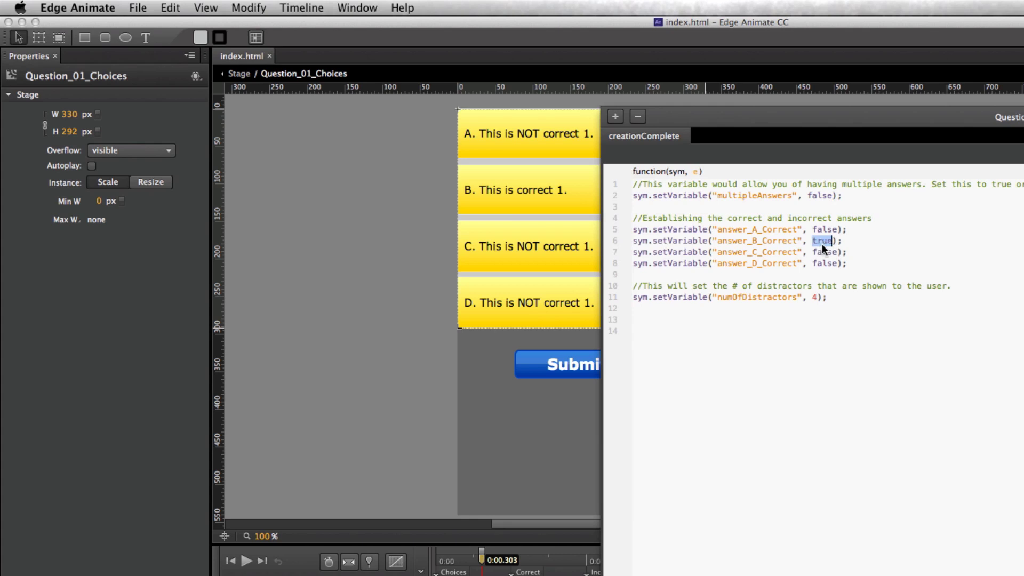
{"action": "type", "text": "tru"}
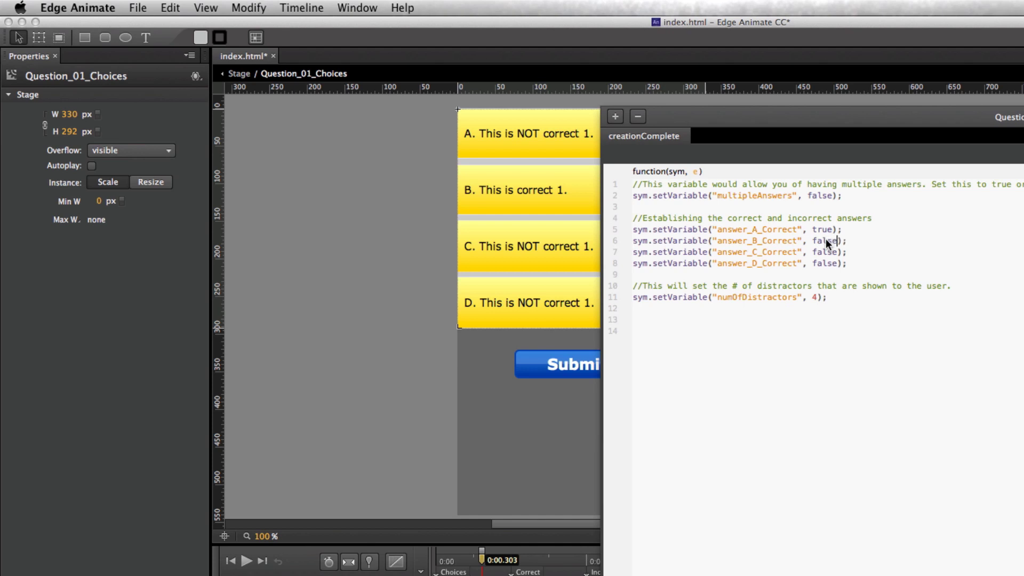
{"action": "left_click", "coordinate": [808, 297]}
{"action": "type", "text": "2"}
{"action": "key", "text": "super+Return"}
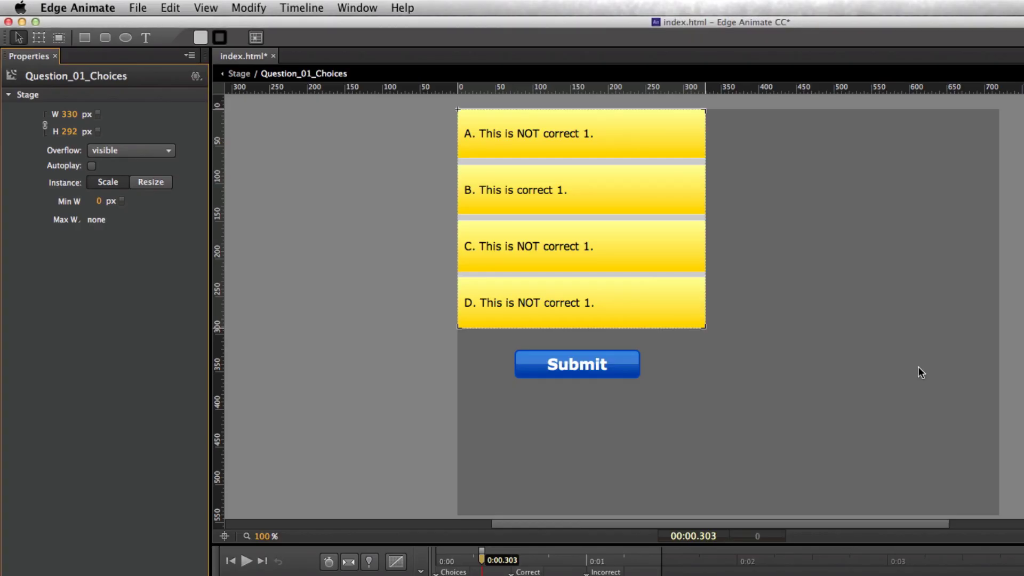
Step: Preview the game in the browser, open the Category 1 question for 100 and answer it with choice A
{"action": "key", "text": "super+Return"}
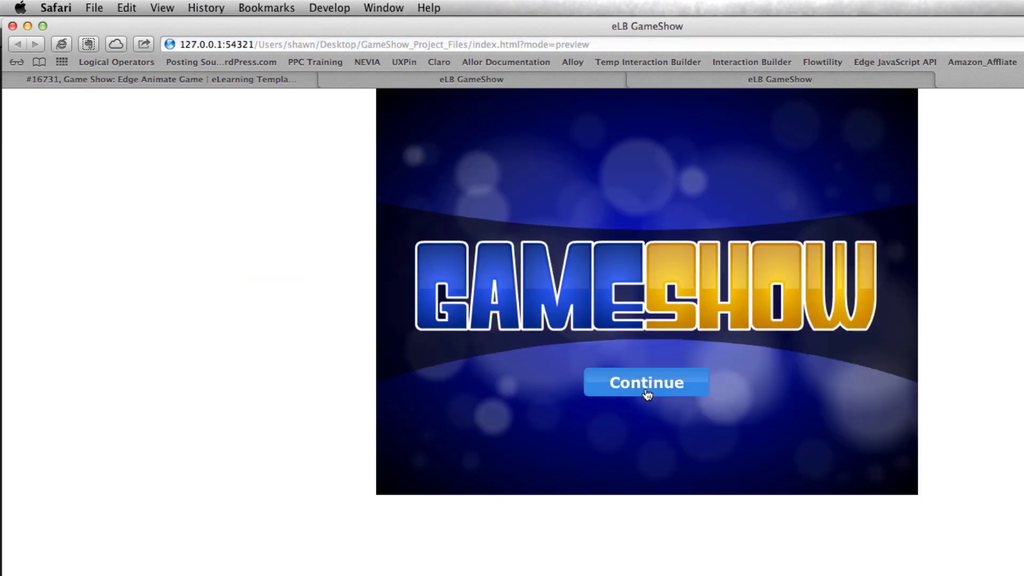
{"action": "left_click", "coordinate": [646, 393]}
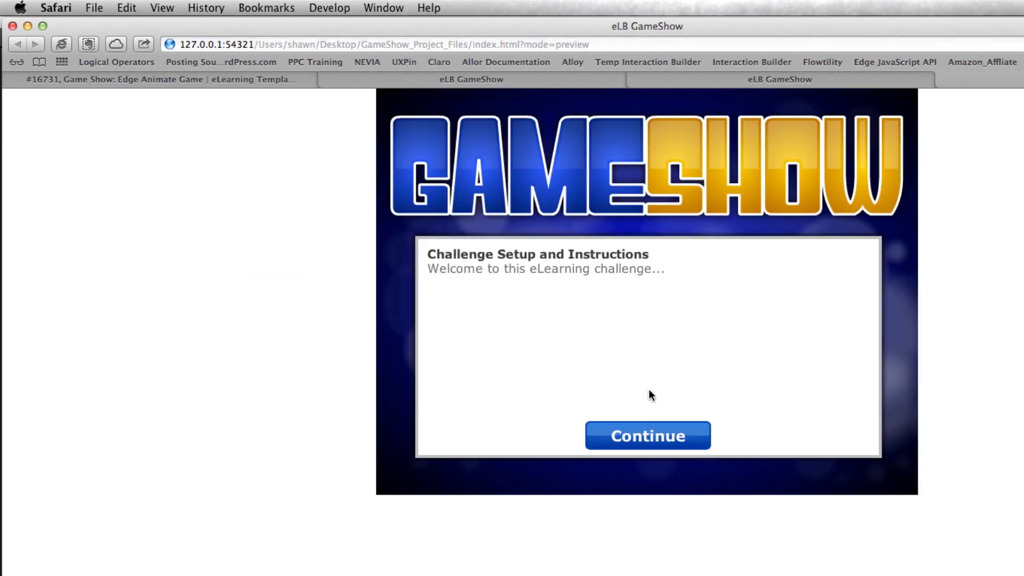
{"action": "left_click", "coordinate": [662, 434]}
{"action": "left_click", "coordinate": [444, 221]}
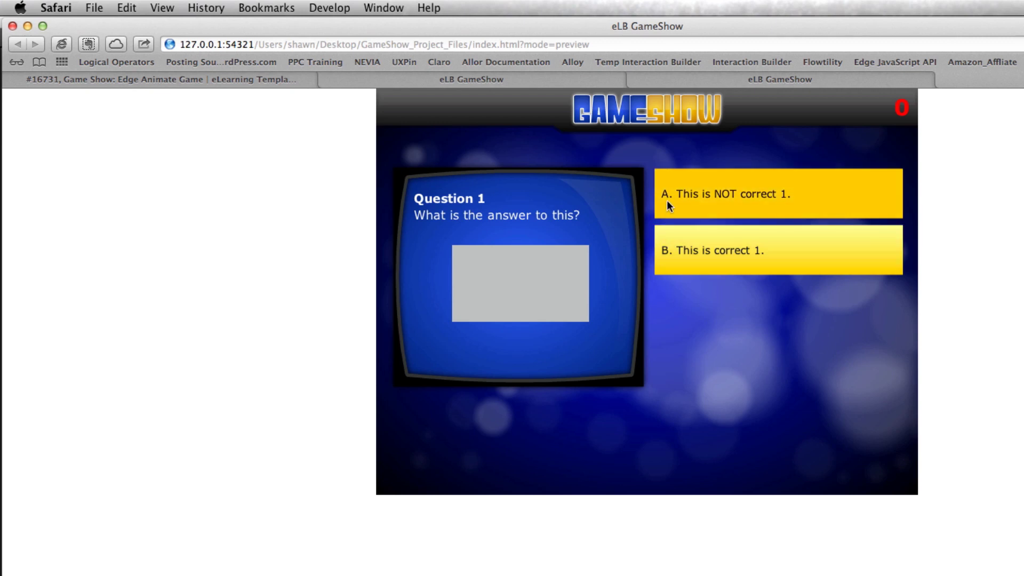
{"action": "left_click", "coordinate": [709, 200]}
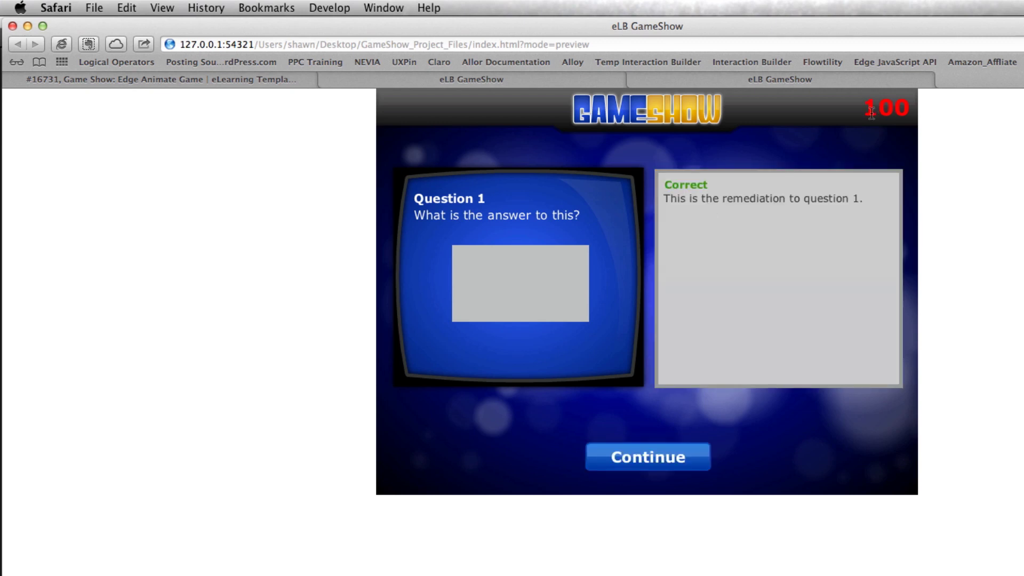
Step: Switch back to Edge Animate, inspect the text inside the answer A symbol, and return to the Question_01_Choices symbol
{"action": "key", "text": "super+Tab"}
{"action": "double_click", "coordinate": [579, 134]}
{"action": "left_click", "coordinate": [580, 134]}
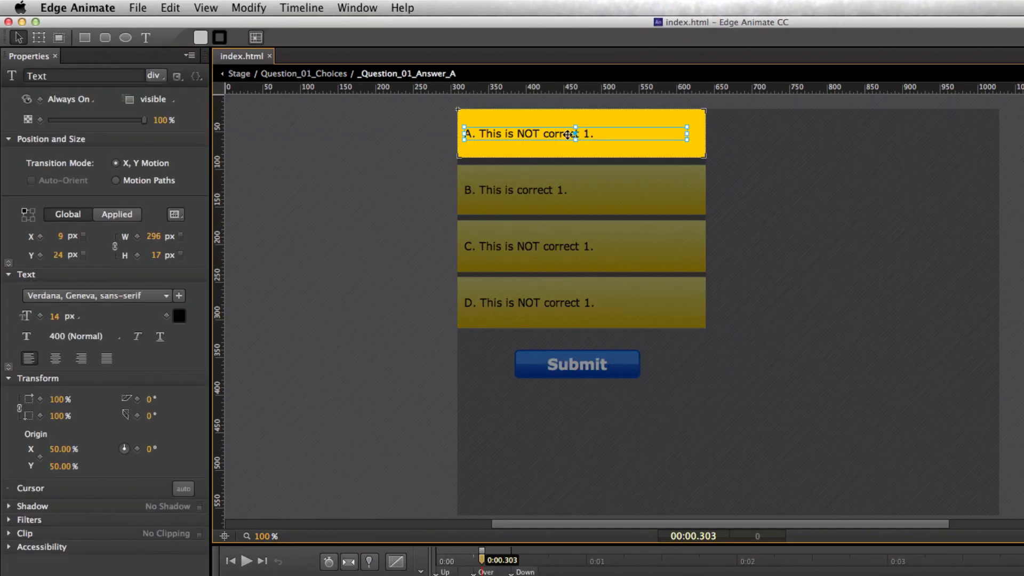
{"action": "left_click", "coordinate": [300, 74]}
{"action": "left_click", "coordinate": [410, 153]}
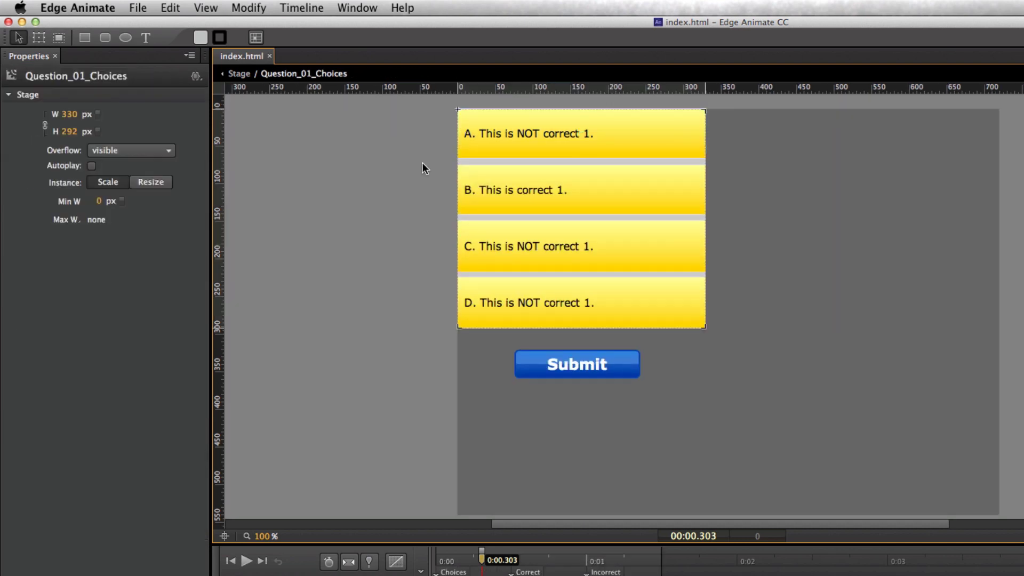
Step: In the Question_01_Choices code, set multipleAnswers to true, numOfDistractors to 4 and answer_D_Correct to true, and close the editor
{"action": "left_click", "coordinate": [196, 75]}
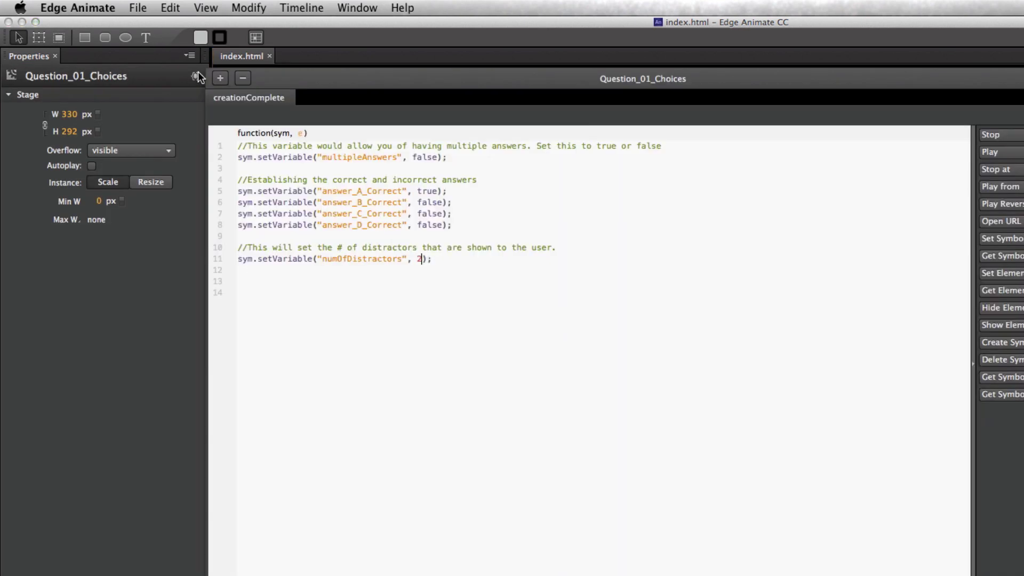
{"action": "left_click_drag", "start_coordinate": [399, 72], "coordinate": [619, 98]}
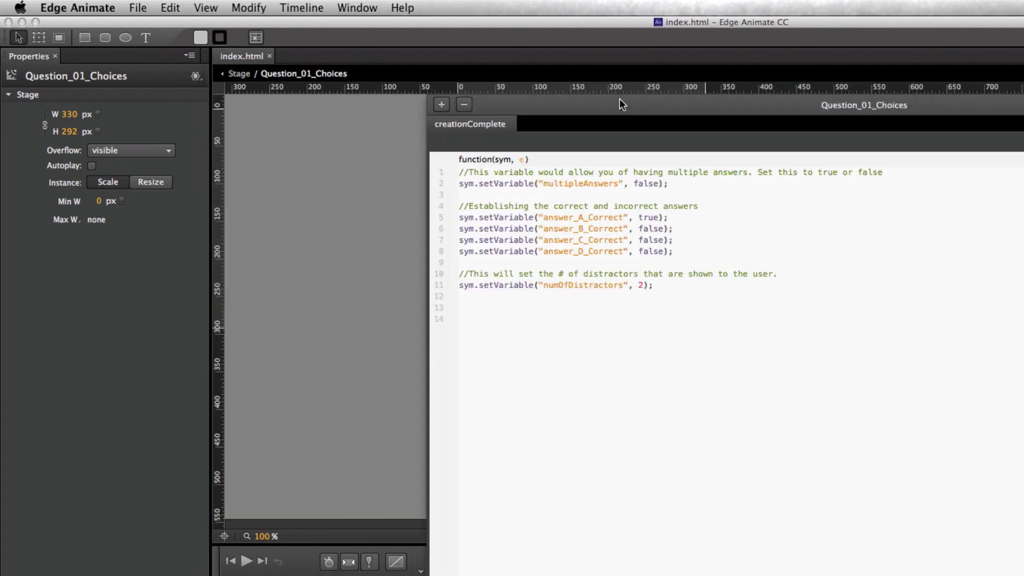
{"action": "double_click", "coordinate": [651, 184]}
{"action": "type", "text": "true"}
{"action": "left_click", "coordinate": [638, 284]}
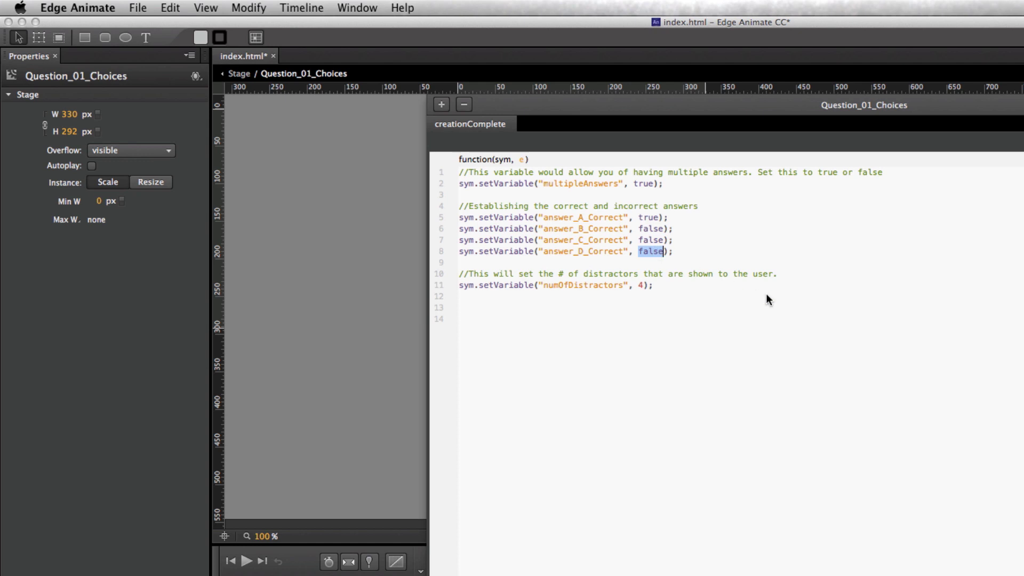
{"action": "type", "text": "true"}
{"action": "key", "text": "Escape"}
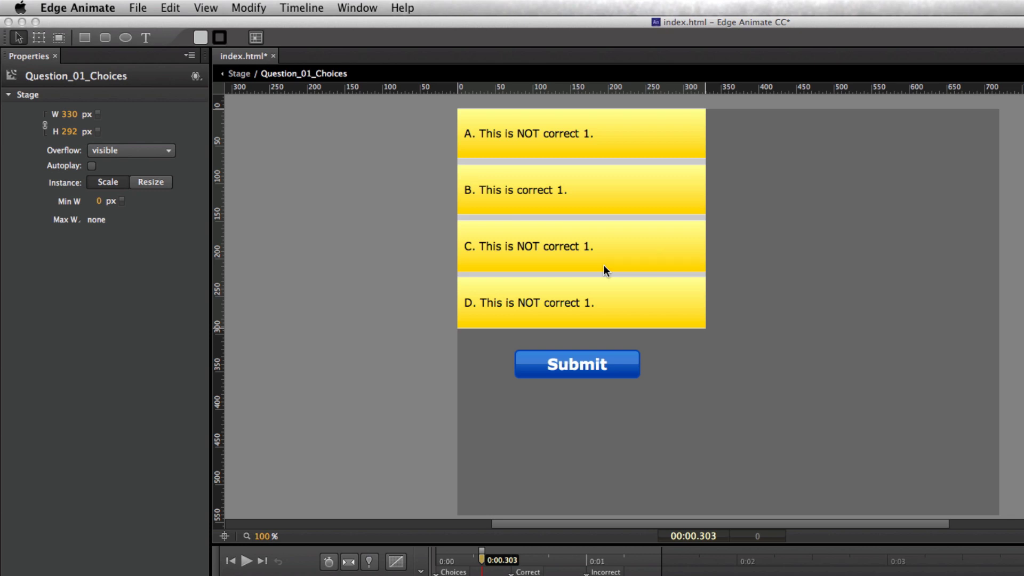
Step: Save the project, preview it in the browser, and continue to the Category 1 question for 100
{"action": "left_click", "coordinate": [603, 264]}
{"action": "key", "text": "super+s"}
{"action": "key", "text": "super+Return"}
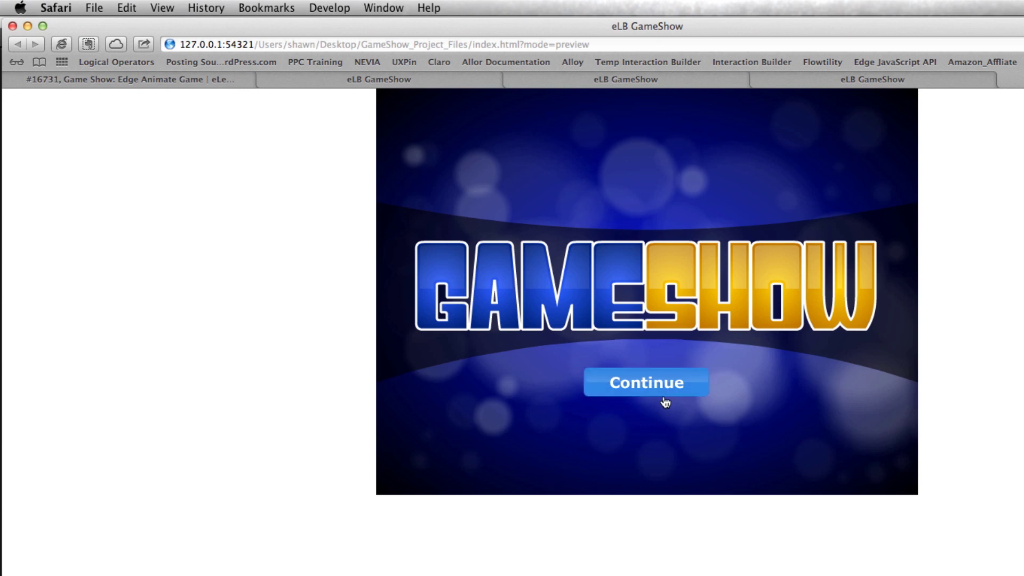
{"action": "left_click", "coordinate": [664, 395]}
{"action": "left_click", "coordinate": [675, 435]}
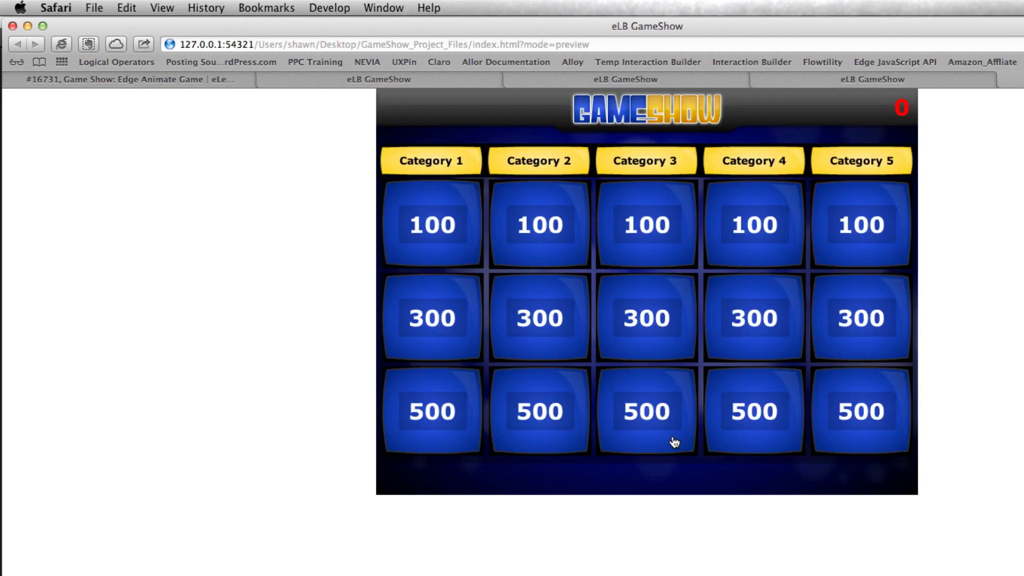
{"action": "left_click", "coordinate": [451, 231]}
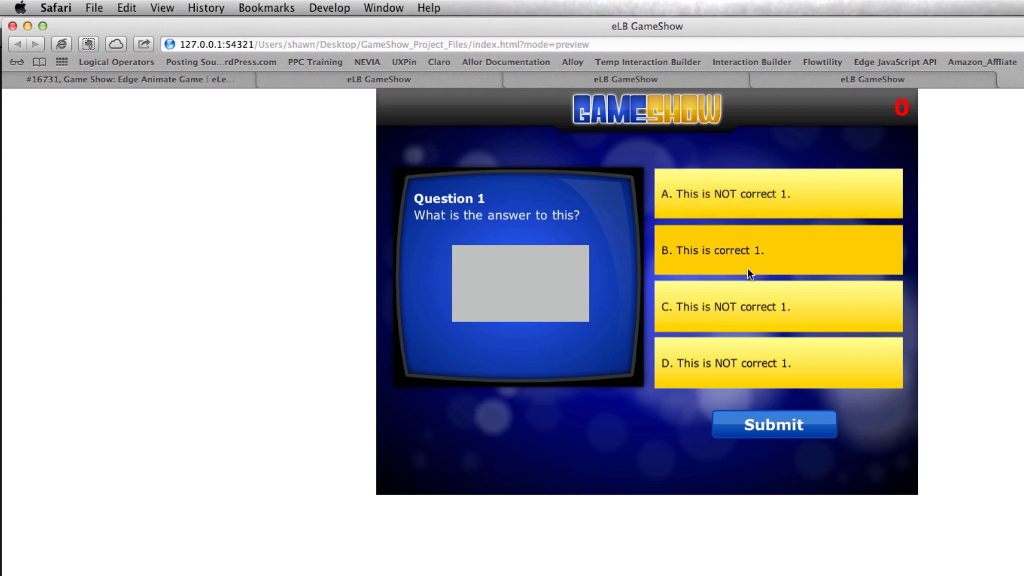
Step: Submit answers A and D together for Question 1 and check the feedback text
{"action": "left_click", "coordinate": [748, 208]}
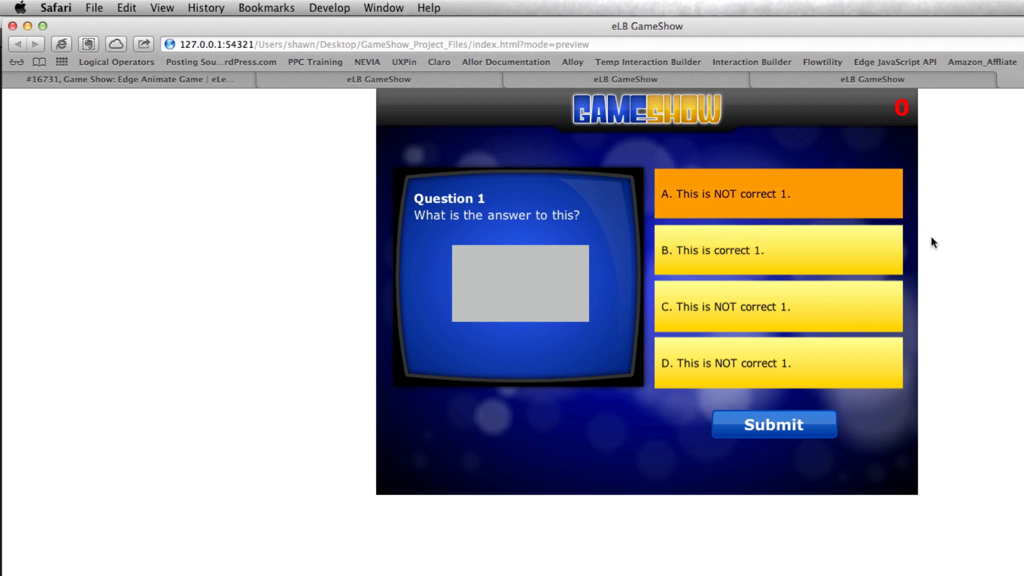
{"action": "left_click", "coordinate": [751, 365]}
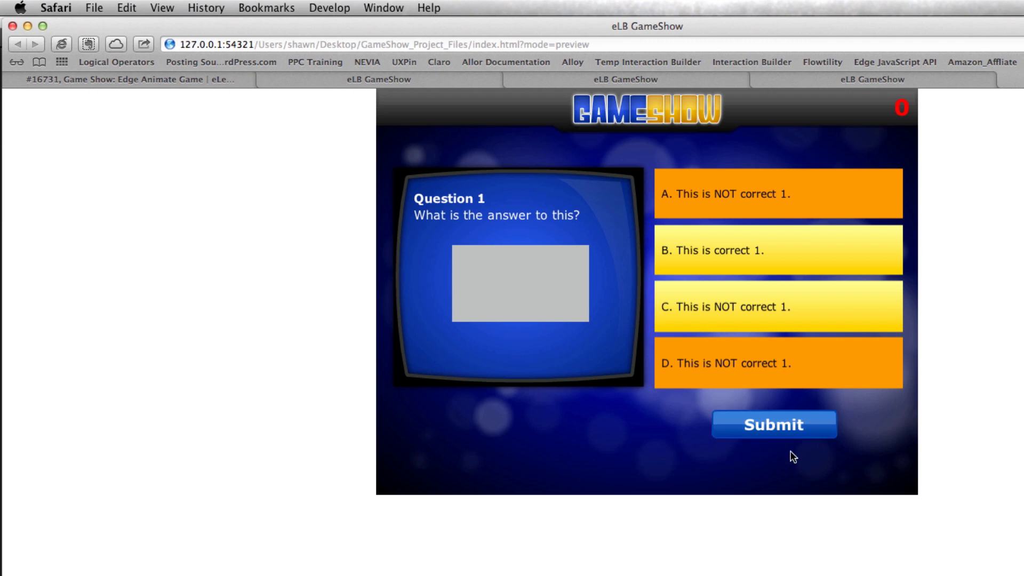
{"action": "left_click", "coordinate": [797, 435]}
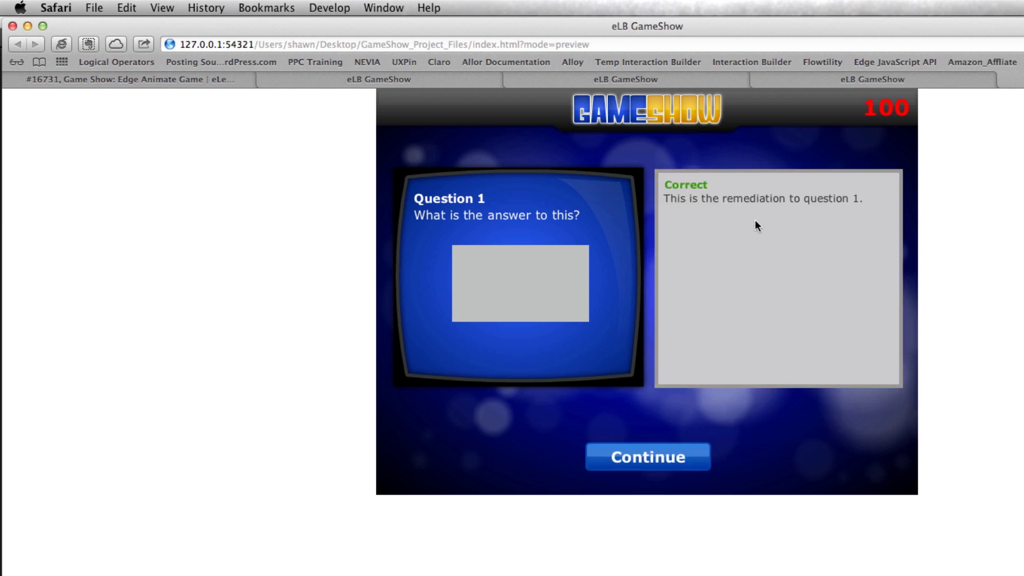
{"action": "left_click_drag", "start_coordinate": [670, 187], "coordinate": [720, 178]}
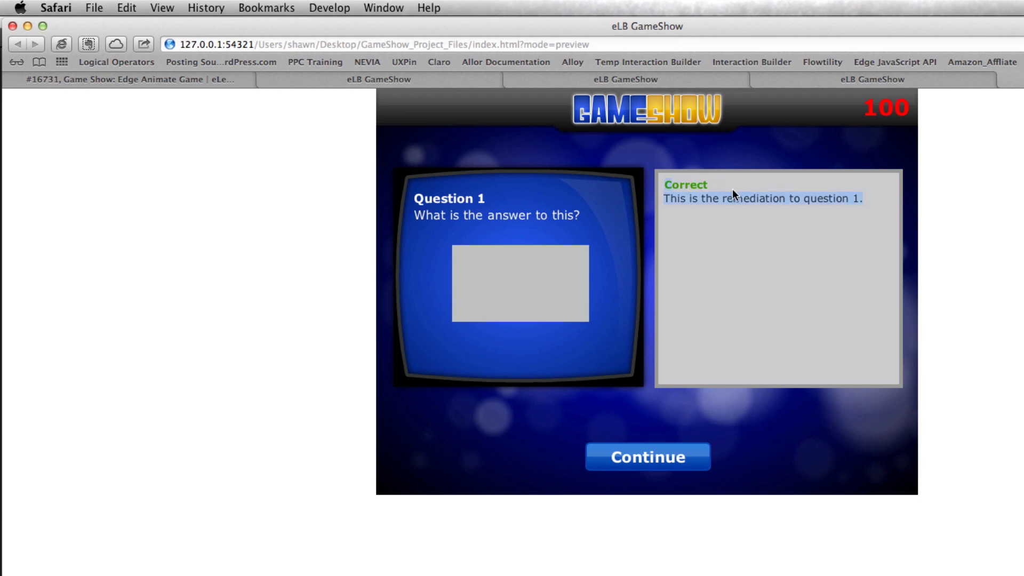
{"action": "left_click", "coordinate": [717, 236]}
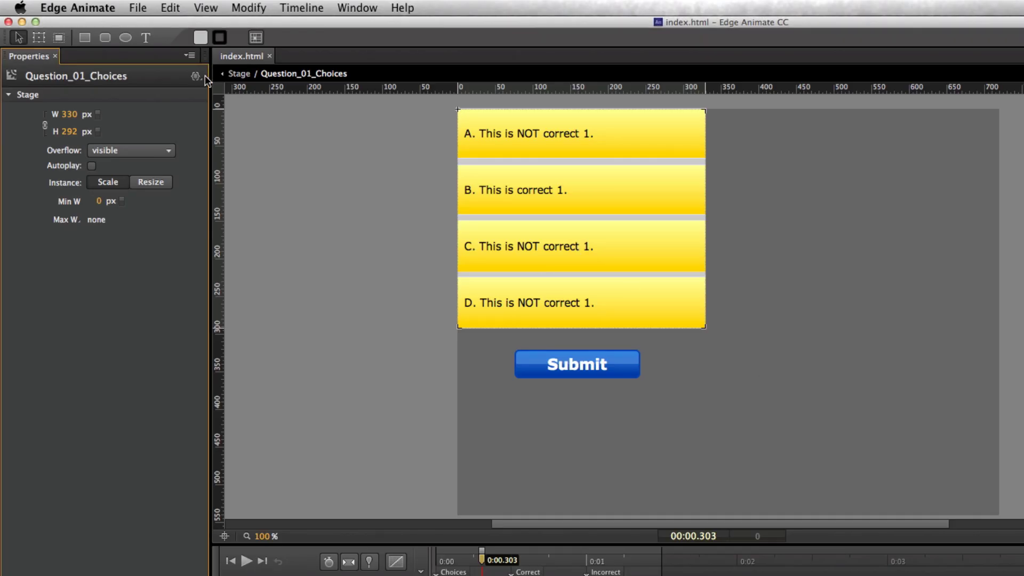
Step: Reopen the Question_01_Choices code in Edge Animate and set numOfDistractors to 2
{"action": "left_click", "coordinate": [196, 78]}
{"action": "double_click", "coordinate": [419, 258]}
{"action": "type", "text": "2"}
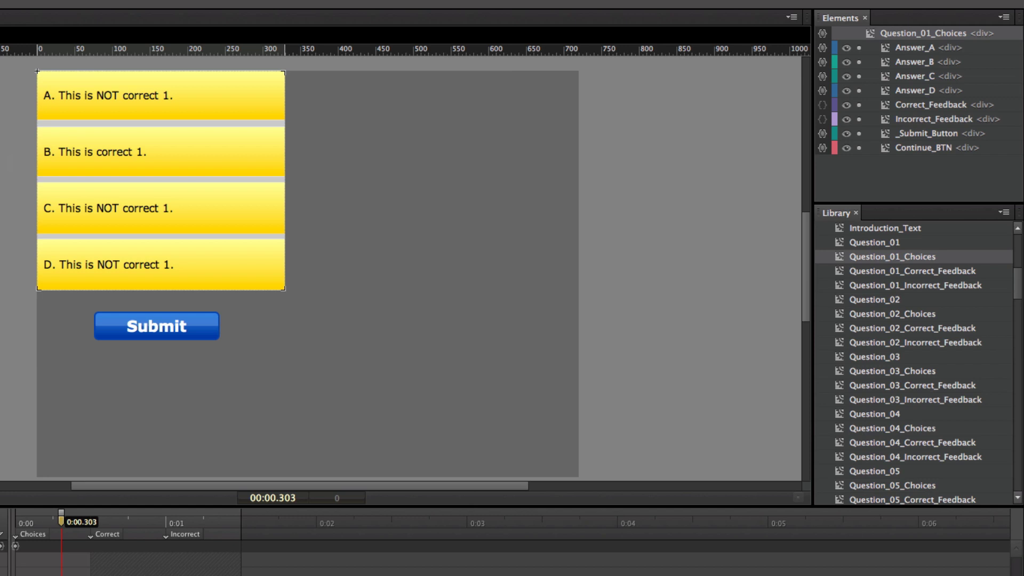
Step: Open the Question_02_Choices symbol from the library for editing
{"action": "left_click", "coordinate": [843, 296]}
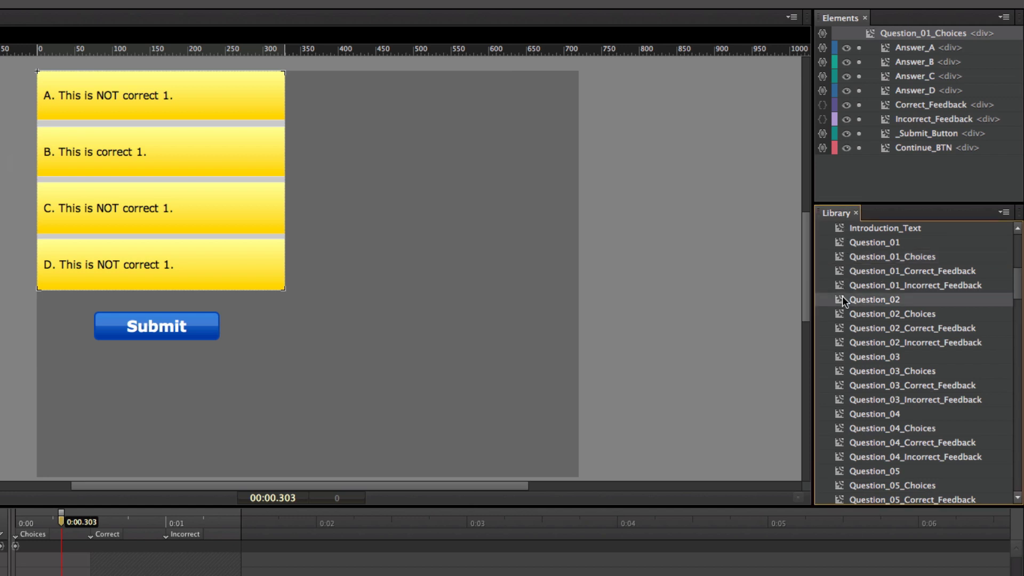
{"action": "left_click", "coordinate": [843, 316]}
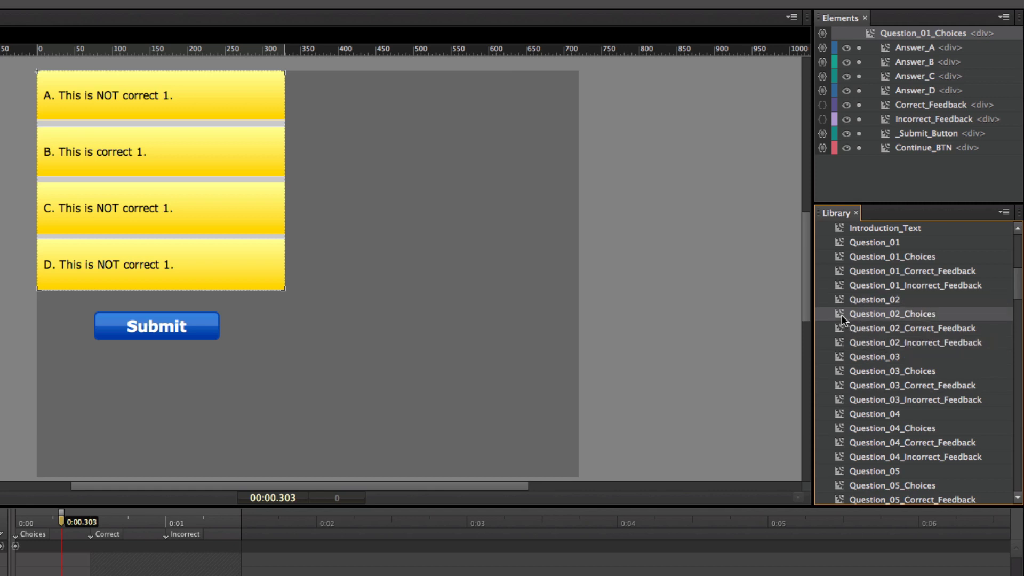
{"action": "key", "text": "Escape"}
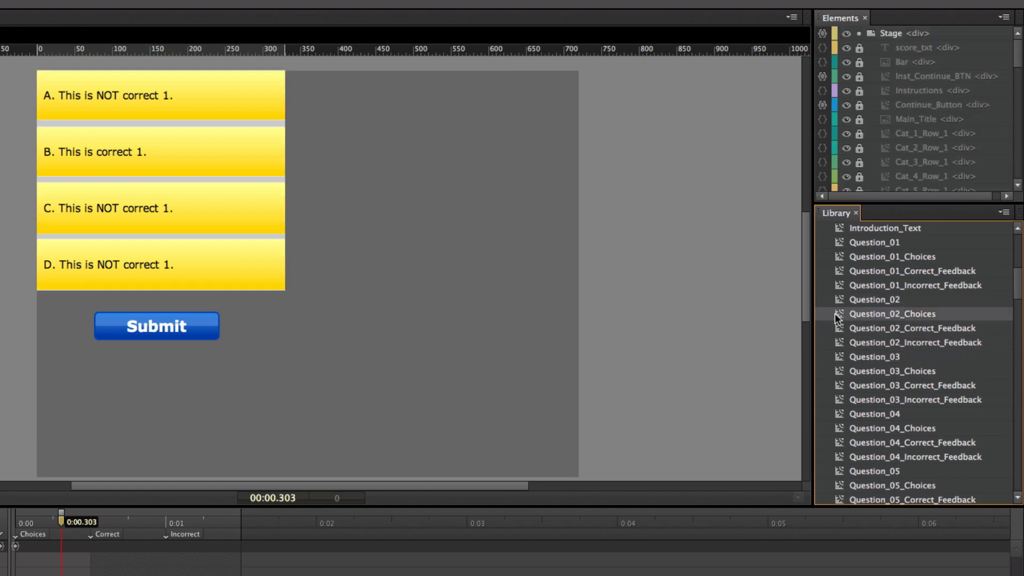
{"action": "double_click", "coordinate": [838, 314]}
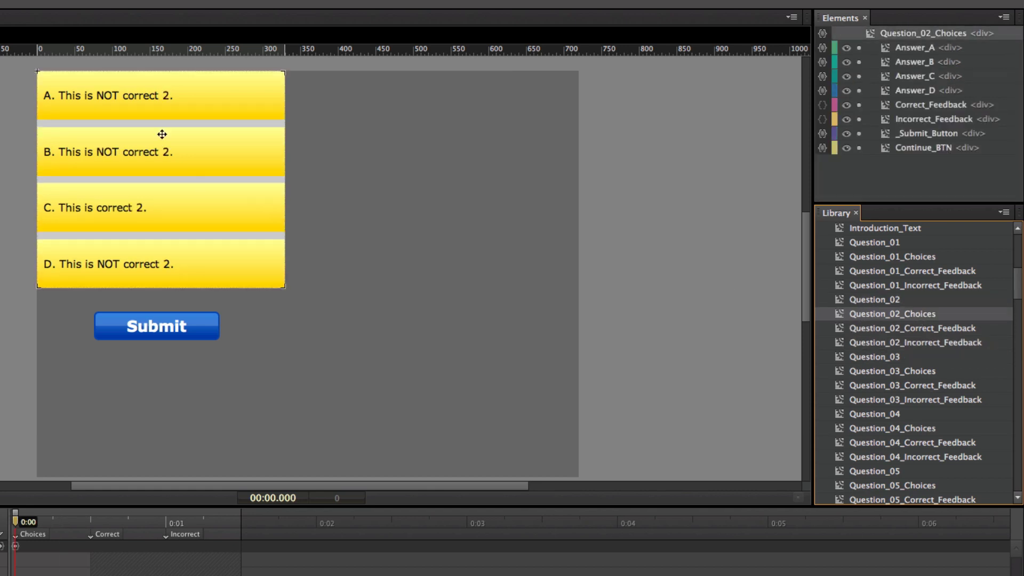
{"action": "left_click", "coordinate": [146, 100]}
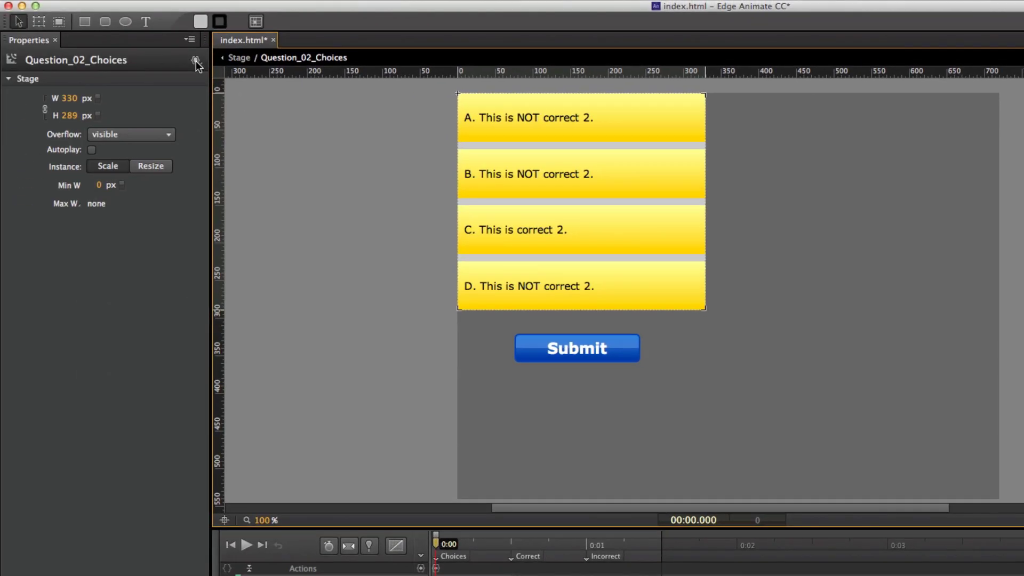
Step: Review the Question_02_Choices creationComplete code, close it, select answer A, and check the Correct section of the timeline
{"action": "left_click", "coordinate": [195, 60]}
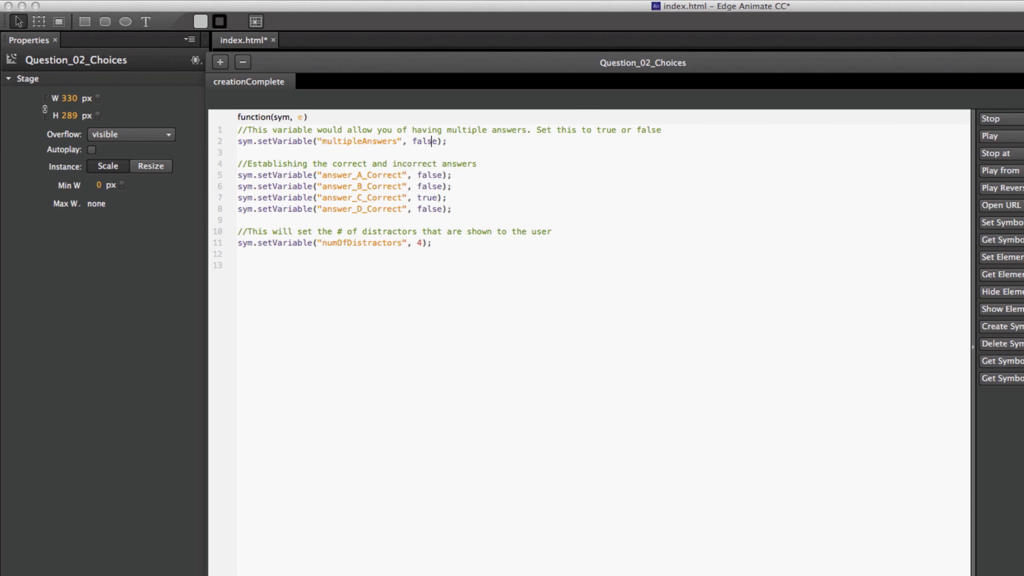
{"action": "key", "text": "Escape"}
{"action": "left_click", "coordinate": [555, 118]}
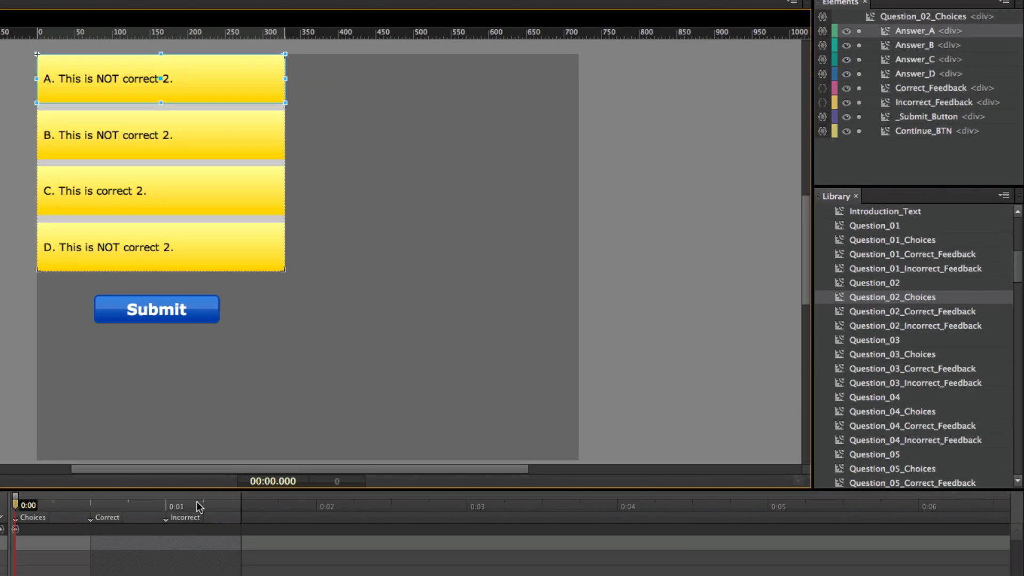
{"action": "left_click", "coordinate": [140, 505]}
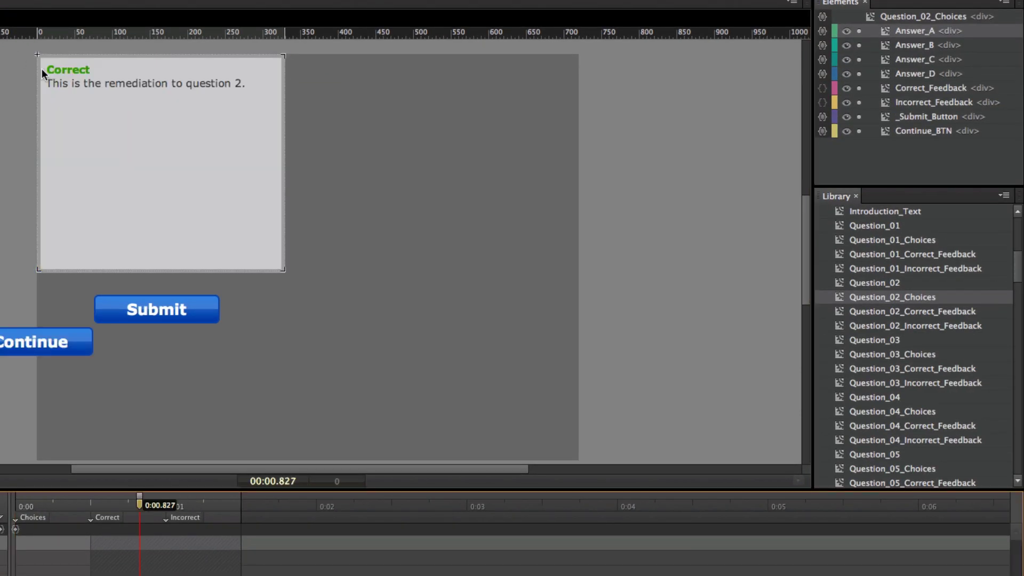
Step: Open the Question_01_Correct_Feedback symbol from the library for editing
{"action": "left_click", "coordinate": [840, 254]}
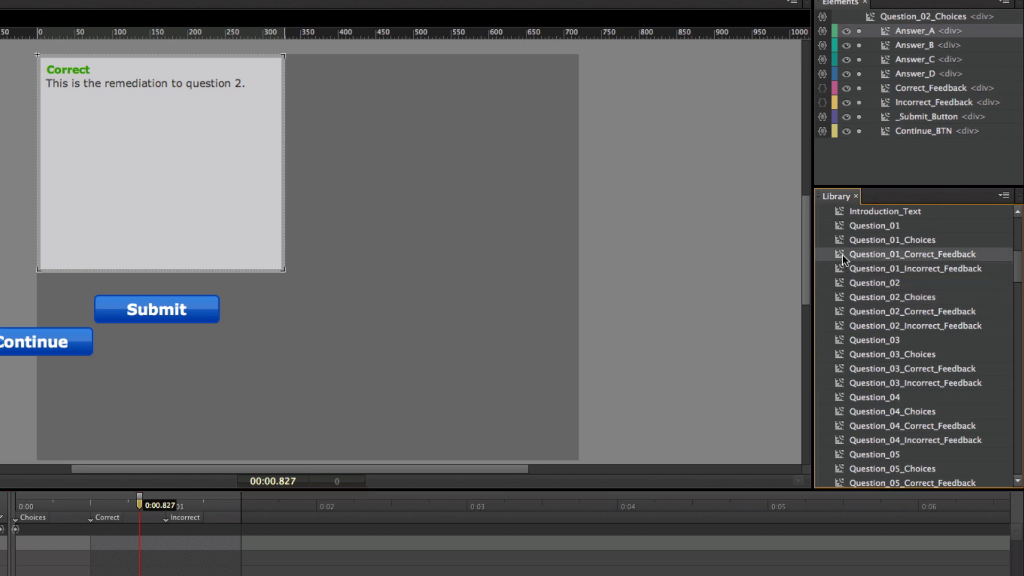
{"action": "left_click", "coordinate": [535, 287]}
{"action": "double_click", "coordinate": [108, 238]}
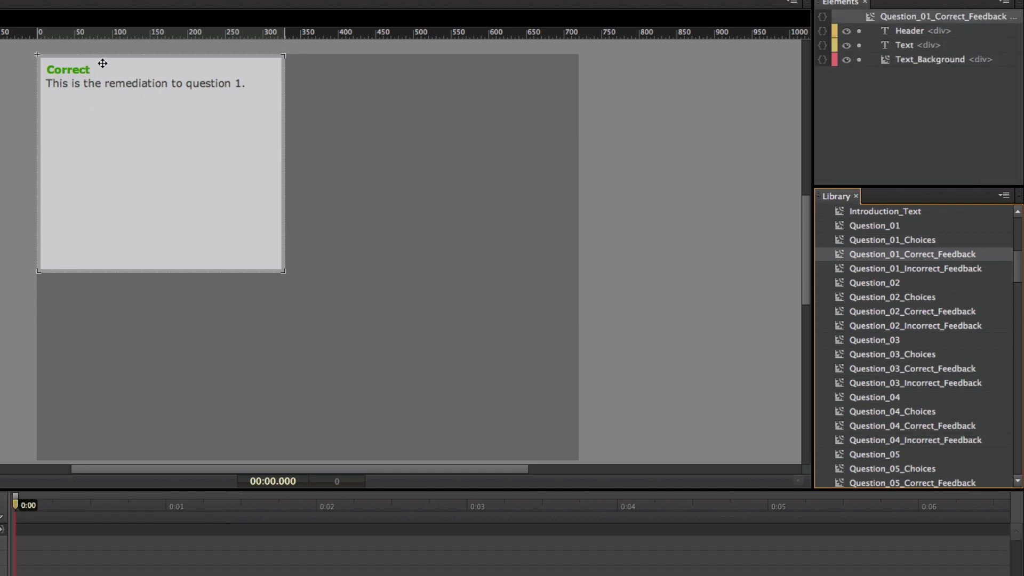
Step: Extend the remediation text box down to the lower edge of the Correct feedback panel and check its editable text
{"action": "left_click", "coordinate": [81, 71]}
{"action": "left_click", "coordinate": [220, 90]}
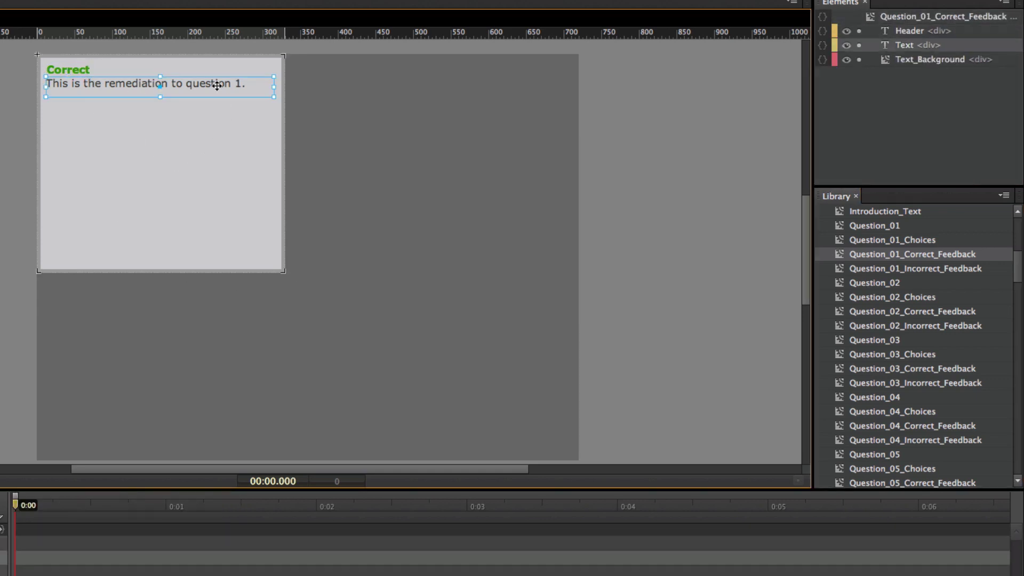
{"action": "left_click_drag", "start_coordinate": [160, 96], "coordinate": [165, 262]}
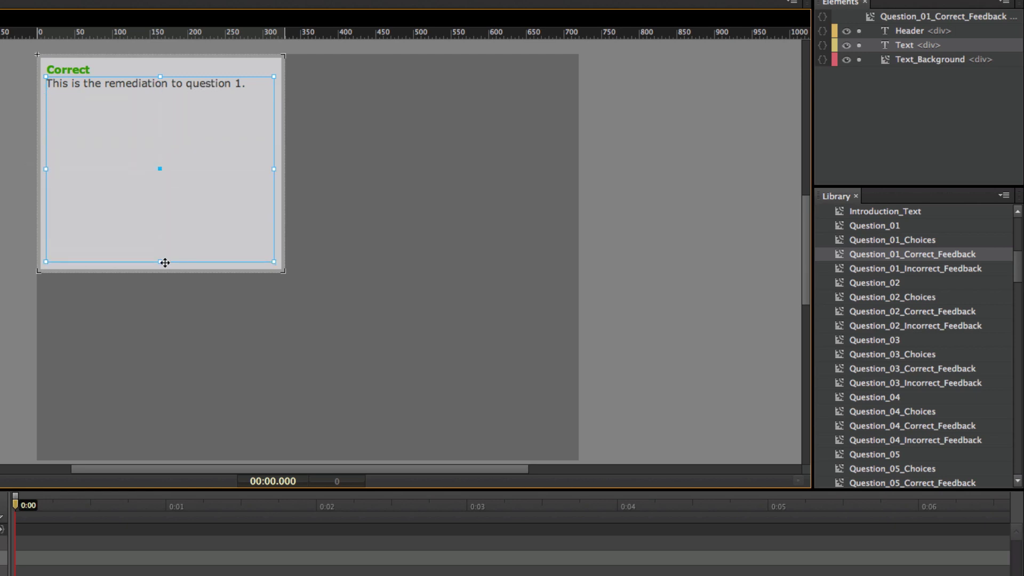
{"action": "double_click", "coordinate": [182, 86]}
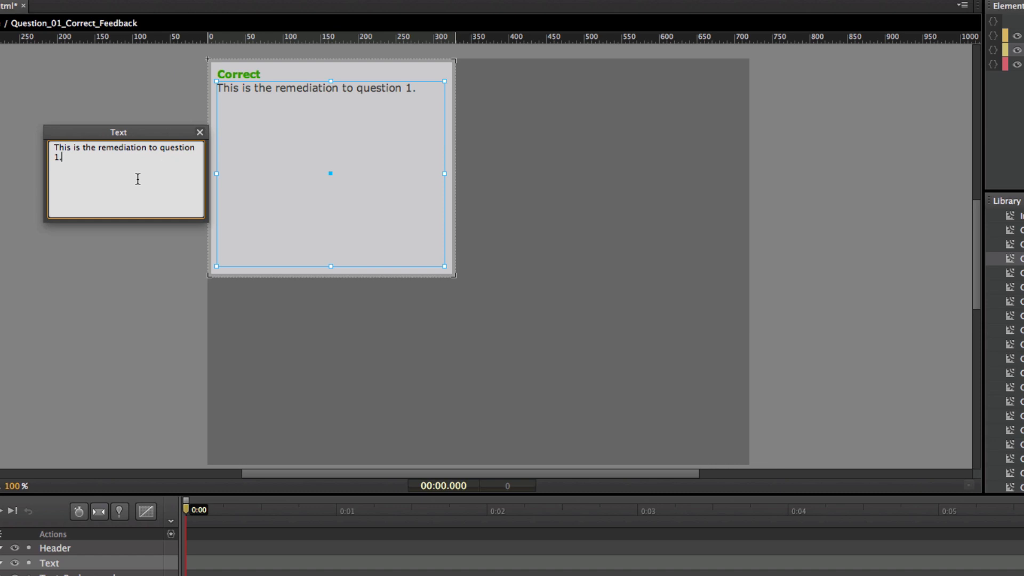
{"action": "left_click", "coordinate": [201, 132]}
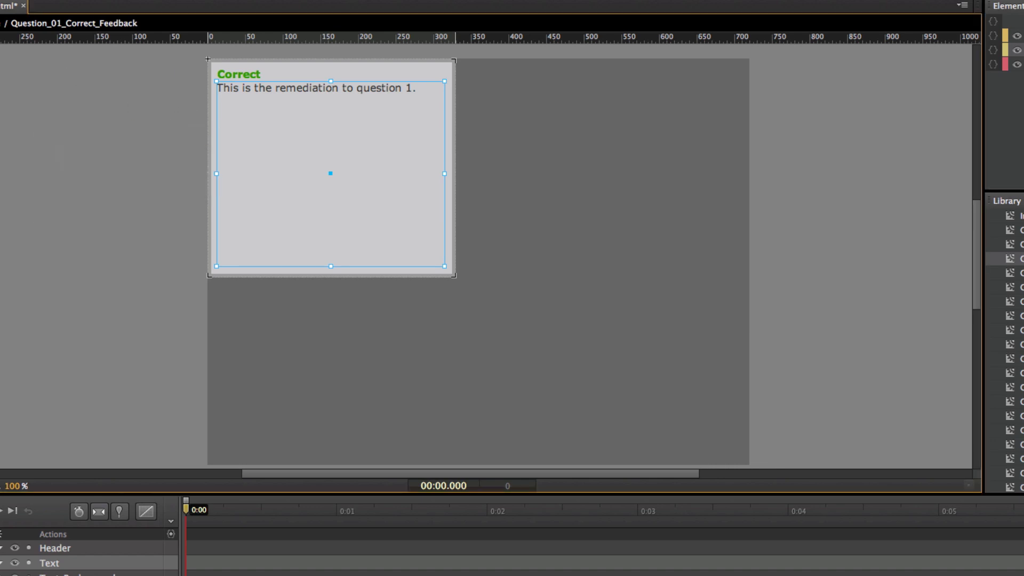
{"action": "key", "text": "m"}
{"action": "left_click_drag", "start_coordinate": [301, 140], "coordinate": [364, 200]}
{"action": "left_click_drag", "start_coordinate": [341, 161], "coordinate": [229, 164]}
{"action": "key", "text": "Delete"}
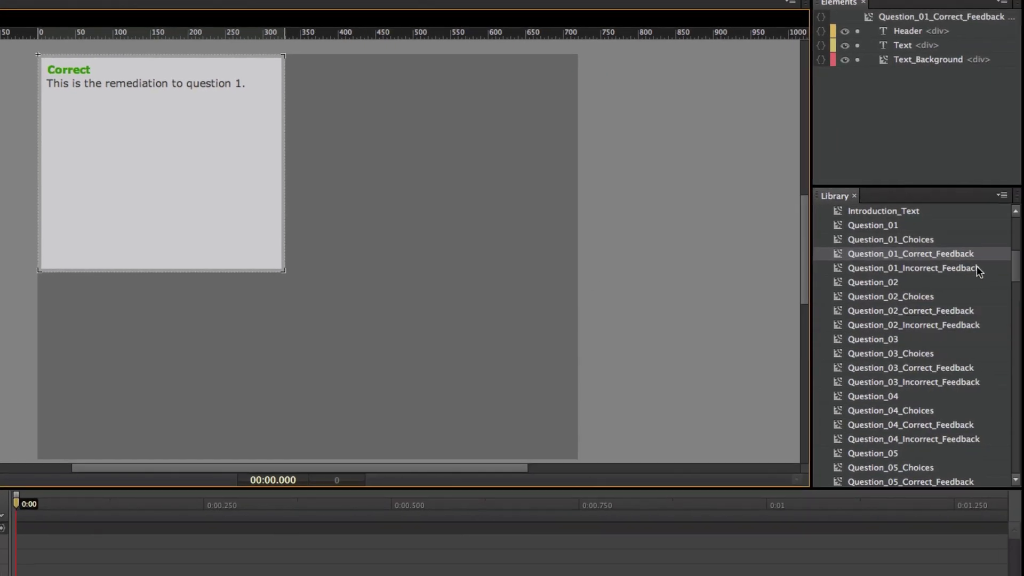
Step: Open the Question_01_Incorrect_Feedback symbol from the library and look through the underscore-prefixed button and background symbols
{"action": "double_click", "coordinate": [840, 269]}
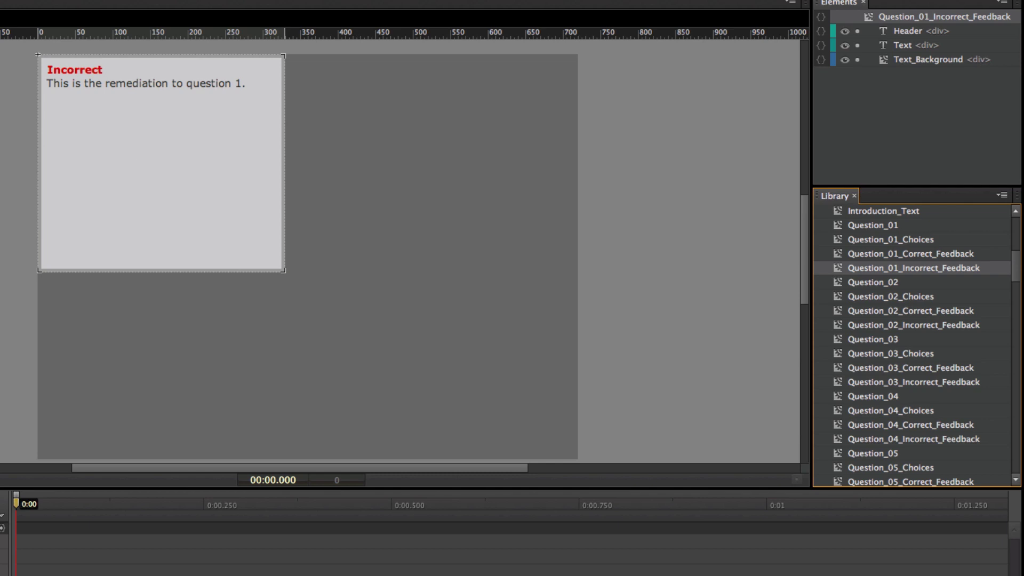
{"action": "left_click_drag", "start_coordinate": [1016, 274], "coordinate": [1019, 358]}
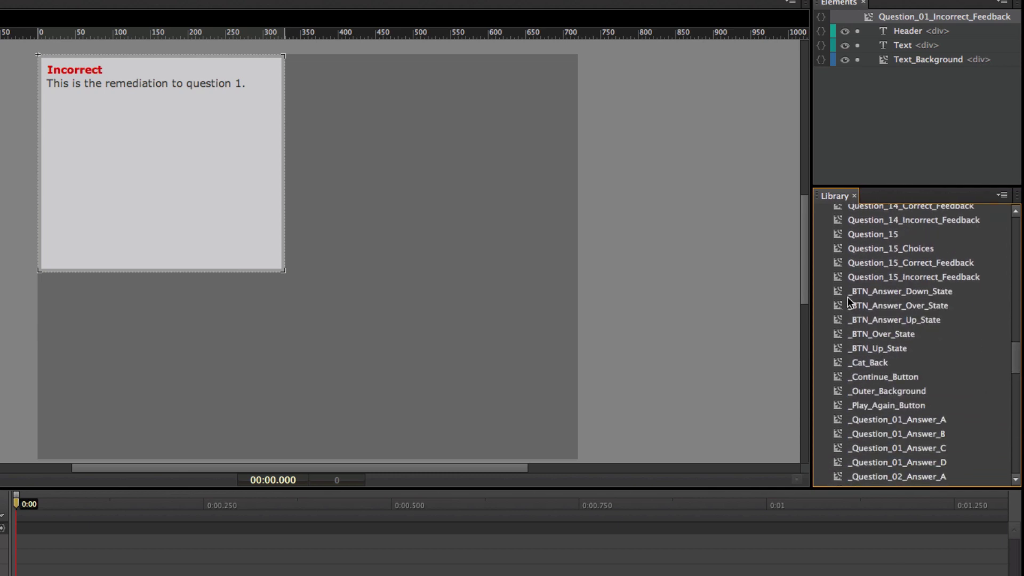
{"action": "left_click_drag", "start_coordinate": [848, 293], "coordinate": [938, 319]}
{"action": "mouse_move", "coordinate": [1016, 360]}
{"action": "left_mouse_down"}
{"action": "mouse_move", "coordinate": [1017, 372]}
{"action": "mouse_move", "coordinate": [1019, 358]}
{"action": "left_mouse_up"}
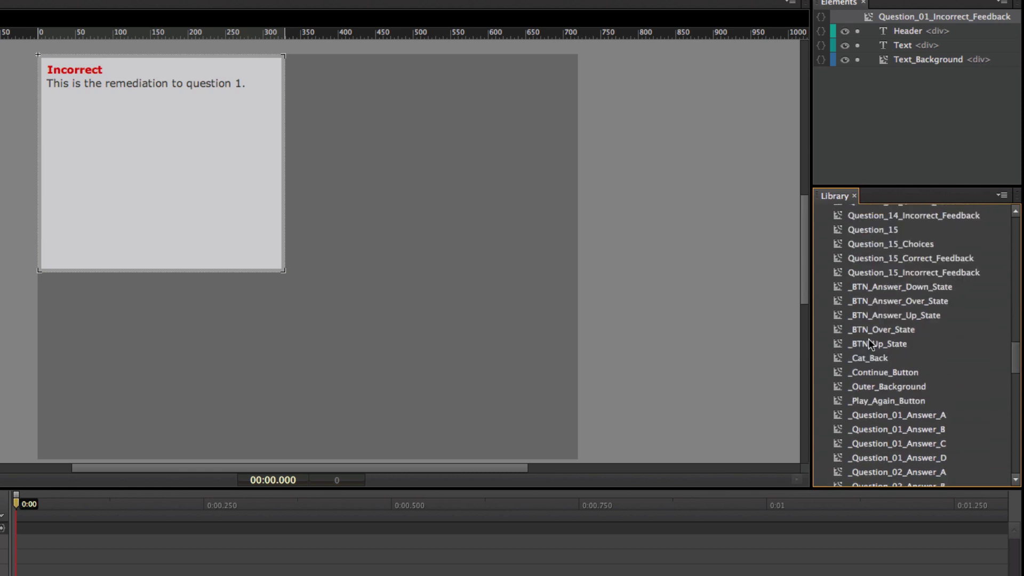
Step: Select the Text_Background element in the incorrect feedback and check its available commands, including editing the _Text_Background symbol
{"action": "left_click", "coordinate": [94, 106]}
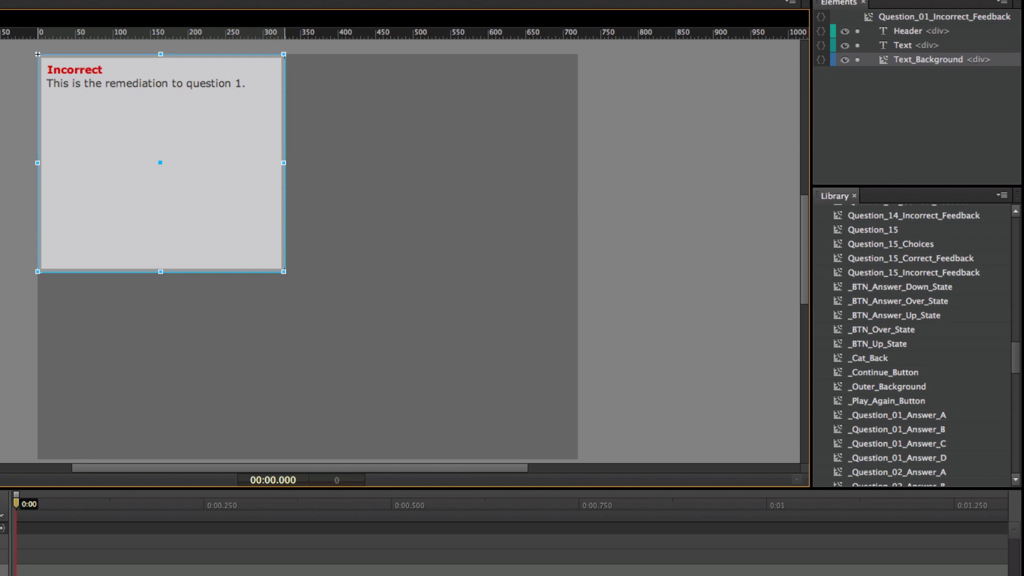
{"action": "right_click", "coordinate": [196, 154]}
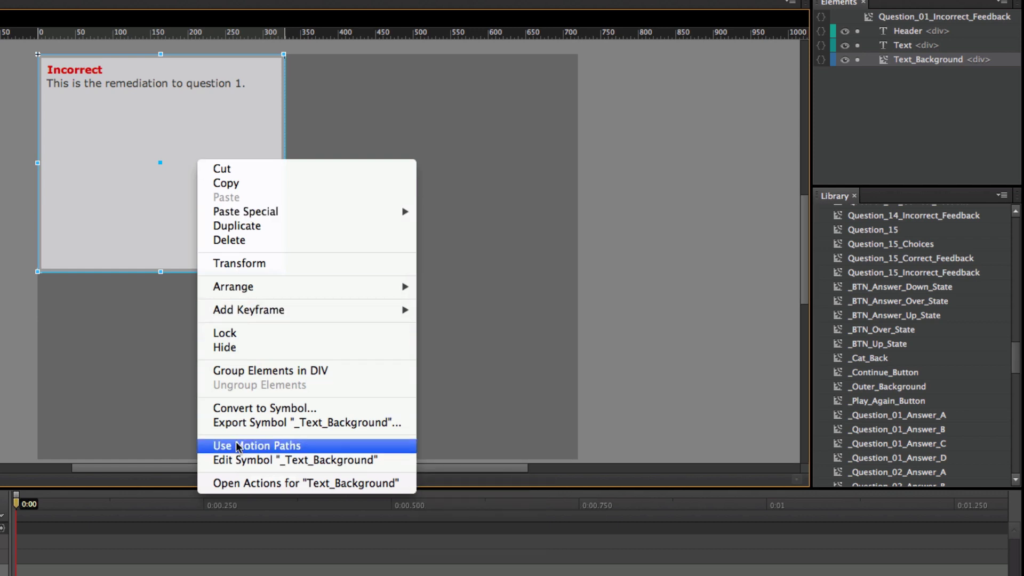
{"action": "left_click", "coordinate": [87, 153]}
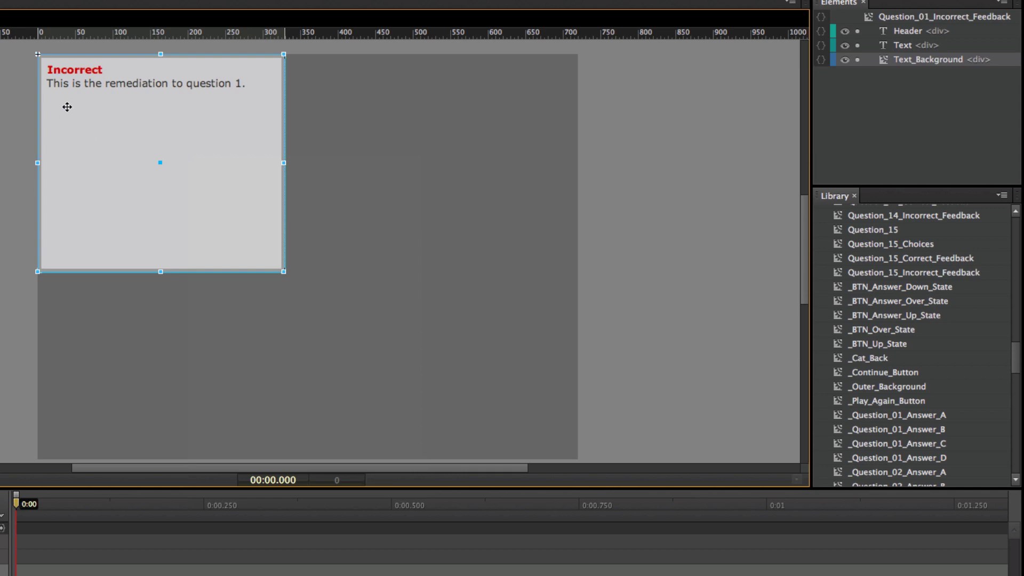
{"action": "key", "text": "Escape"}
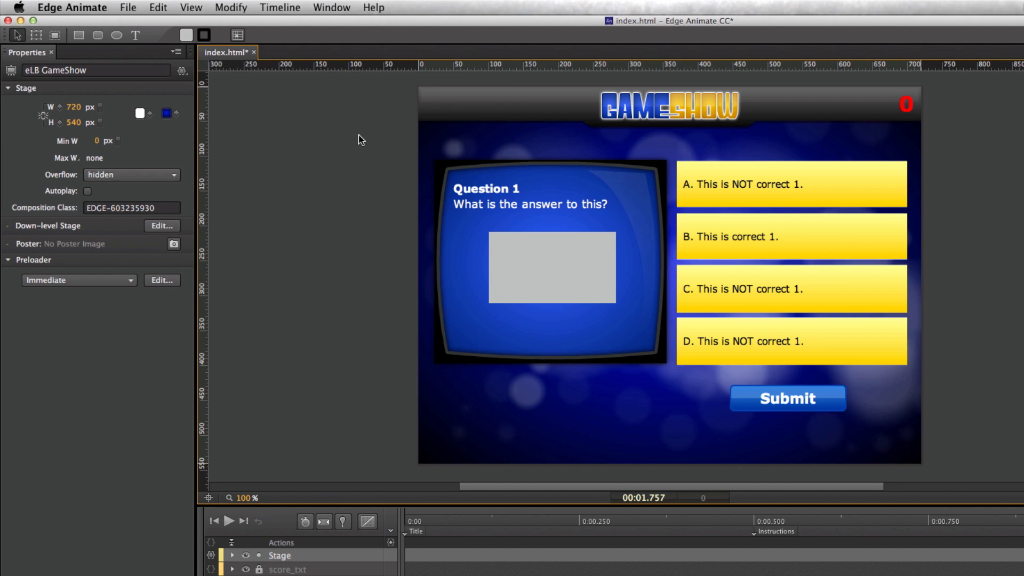
Step: Switch to Finder and examine the contents of the GameShow_Project_Files folder
{"action": "key", "text": "super+Tab"}
{"action": "left_click", "coordinate": [297, 373]}
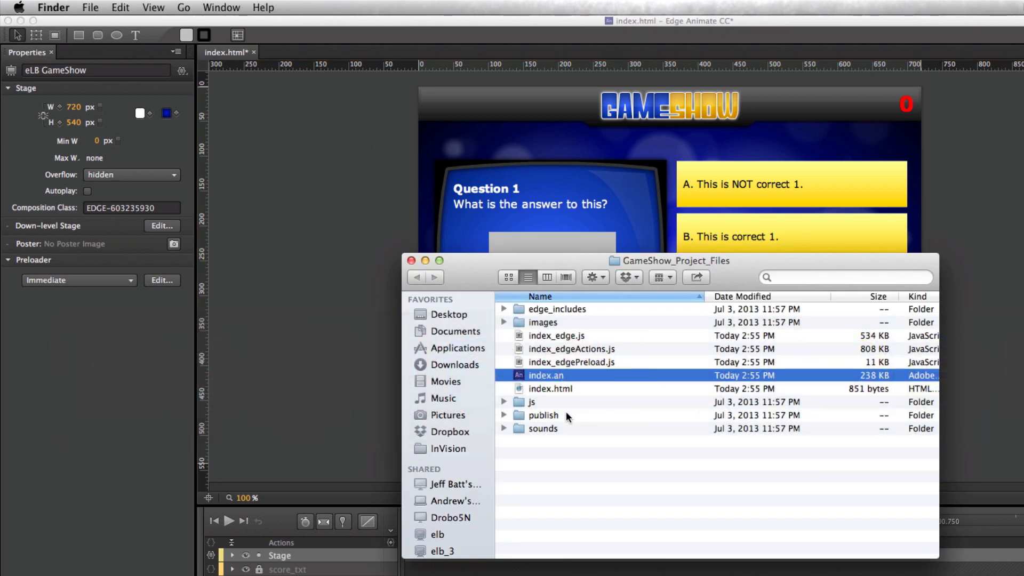
{"action": "left_click", "coordinate": [549, 309]}
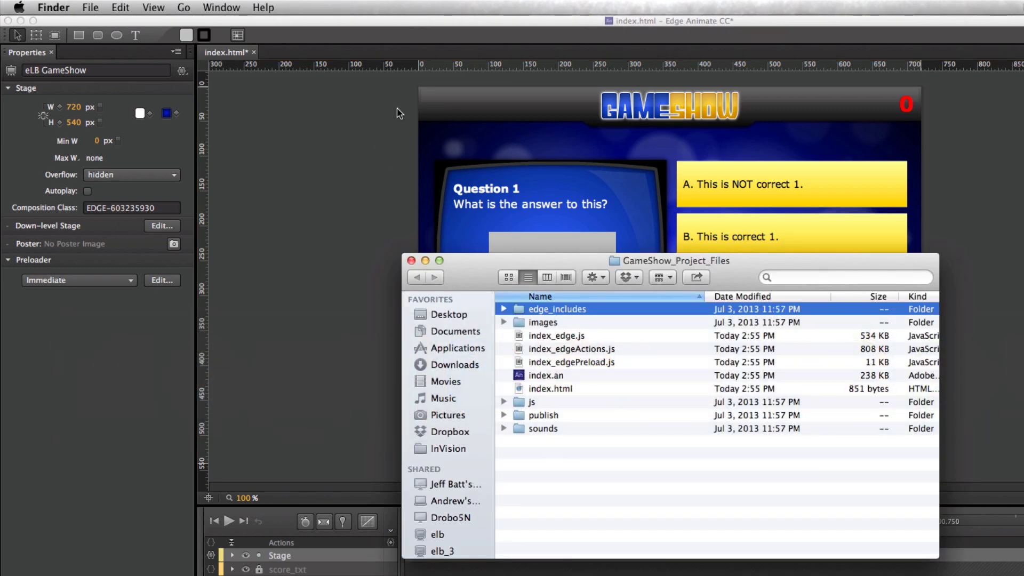
Step: Return to Edge Animate and publish the Game Show project
{"action": "key", "text": "super+Tab"}
{"action": "left_click", "coordinate": [136, 8]}
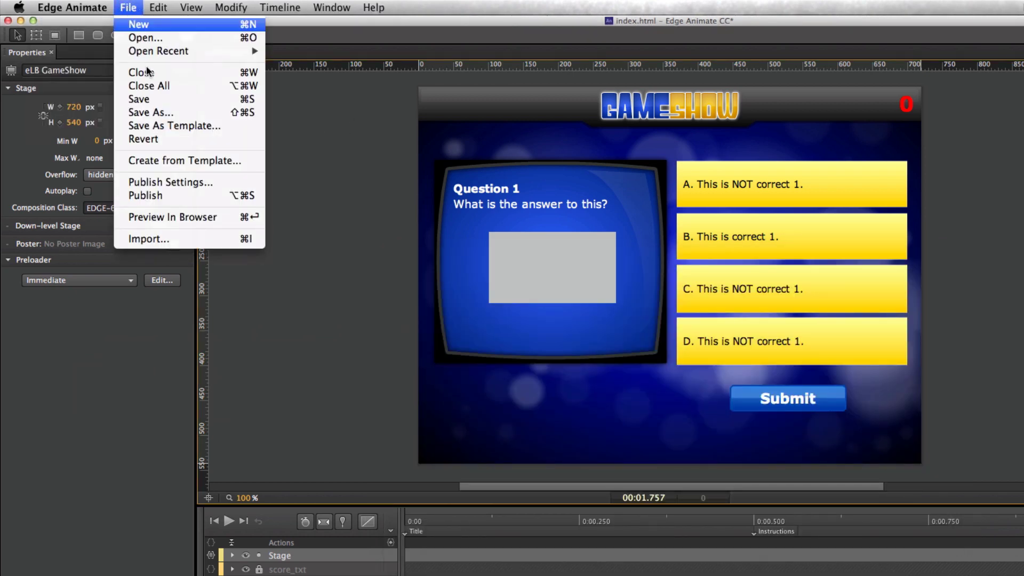
{"action": "left_click", "coordinate": [154, 195]}
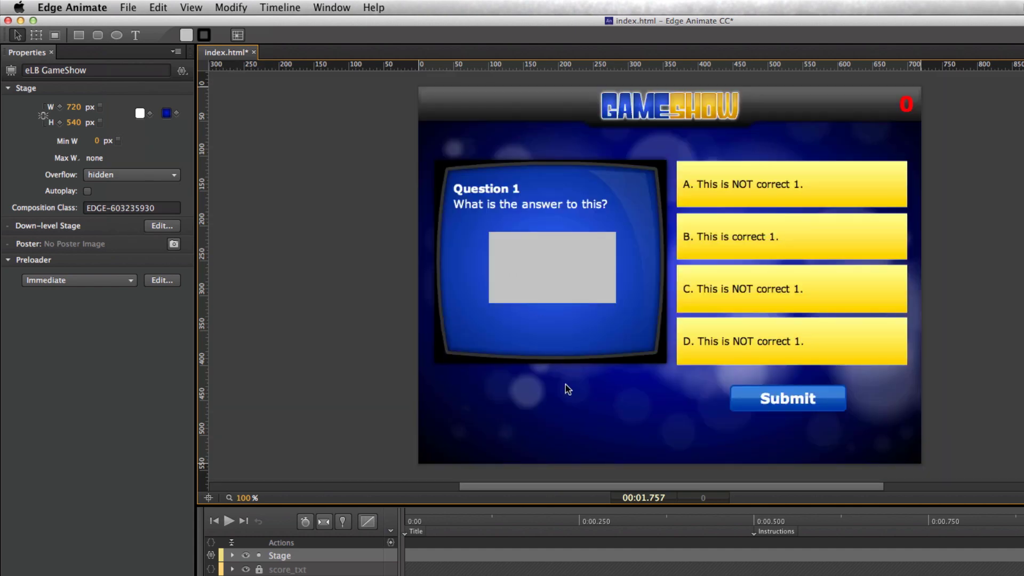
Step: Switch to Finder, review the published files in the publish folder's web subfolder, and return to Edge Animate
{"action": "key", "text": "super+Tab"}
{"action": "key", "text": "super+shift+Tab"}
{"action": "key", "text": "super+shift+Tab"}
{"action": "key", "text": "super+shift+Tab"}
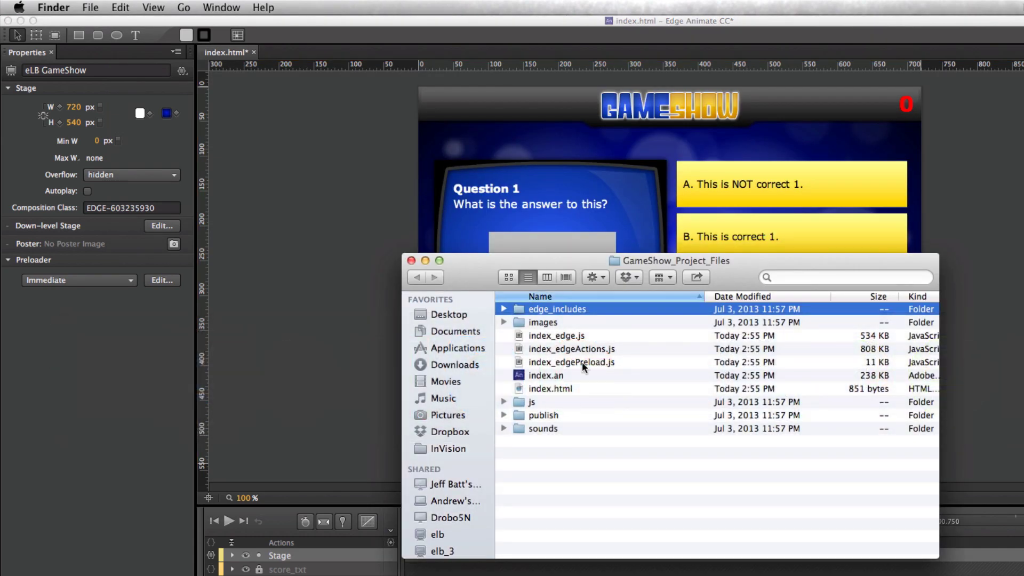
{"action": "left_click_drag", "start_coordinate": [703, 259], "coordinate": [740, 126]}
{"action": "left_click", "coordinate": [610, 293]}
{"action": "double_click", "coordinate": [611, 281]}
{"action": "left_click", "coordinate": [578, 175]}
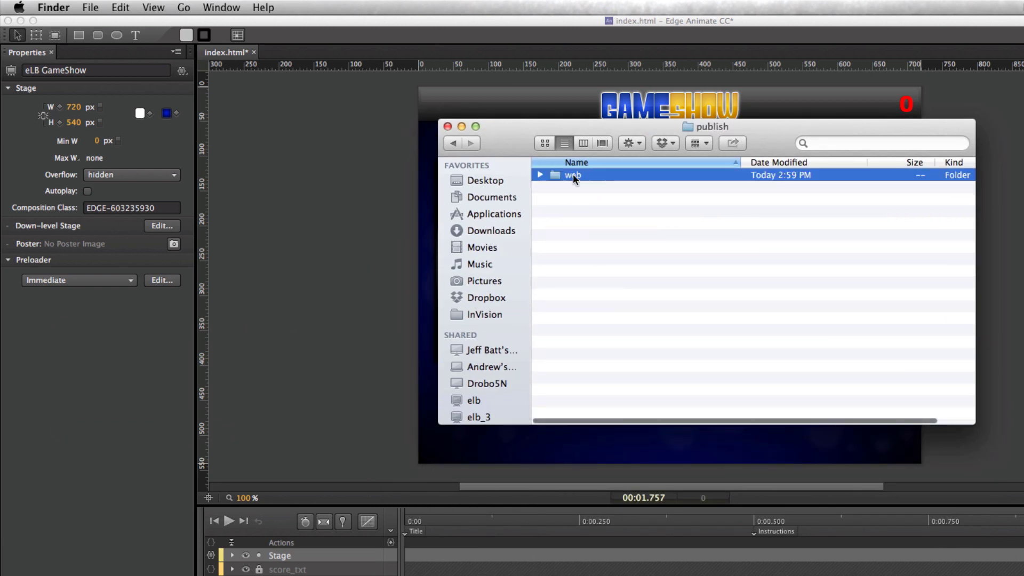
{"action": "double_click", "coordinate": [601, 175]}
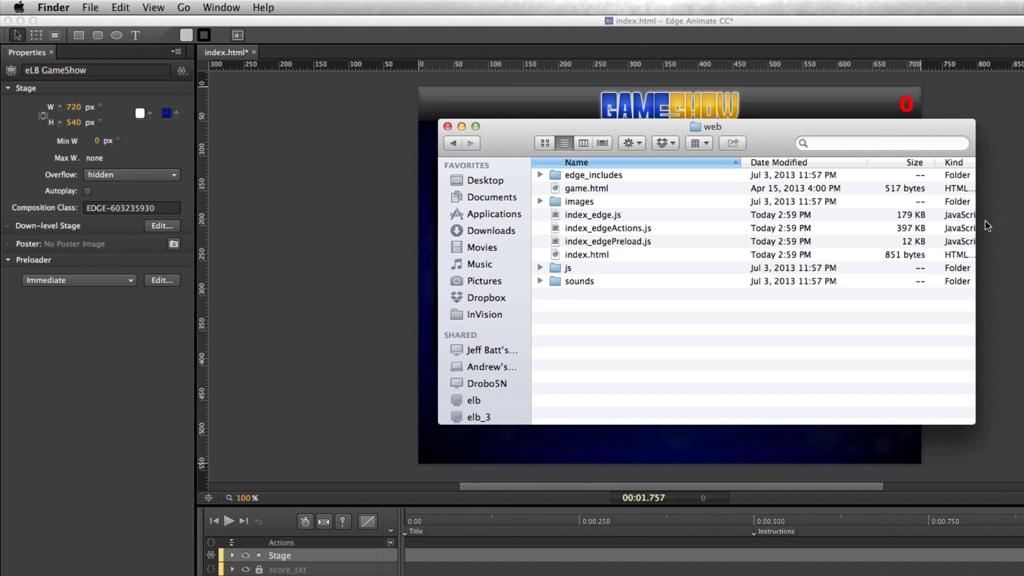
{"action": "left_click", "coordinate": [453, 143]}
{"action": "left_click", "coordinate": [350, 201]}
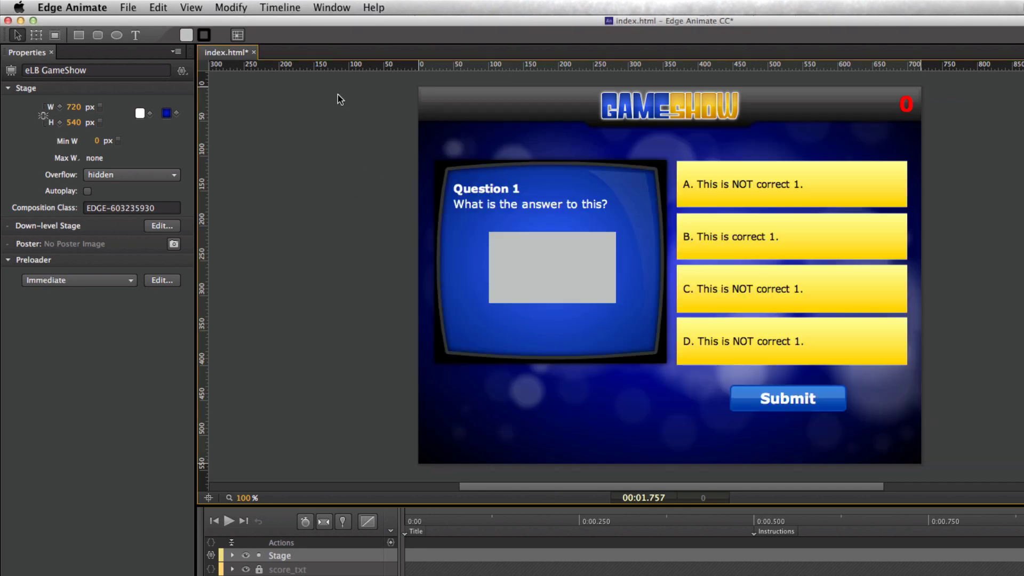
Step: Review the Web, iBooks / OS X and Animate Deployment Package targets in the Publish Settings, and close them without saving
{"action": "left_click", "coordinate": [131, 8]}
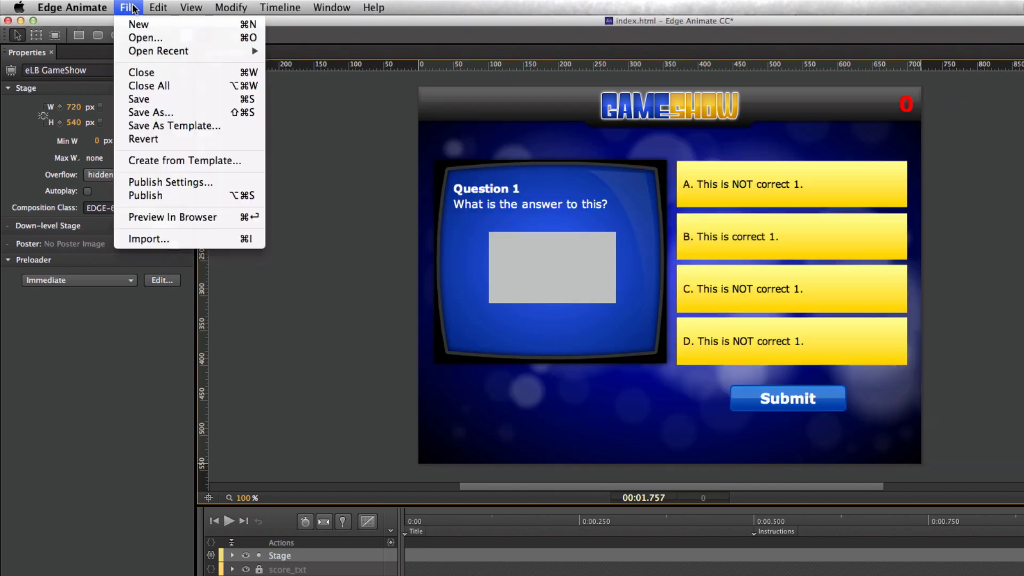
{"action": "left_click", "coordinate": [171, 181]}
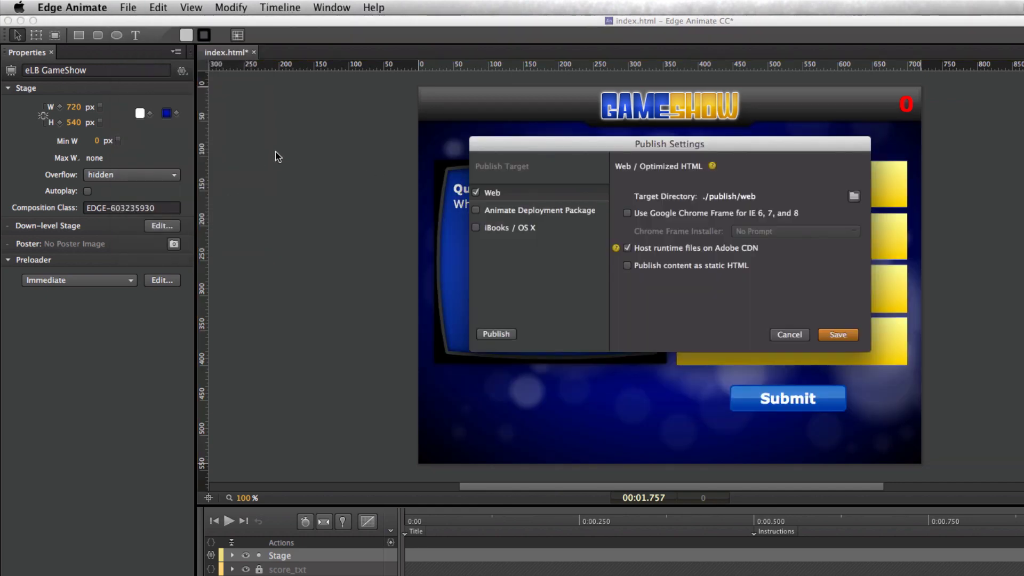
{"action": "left_click", "coordinate": [500, 228]}
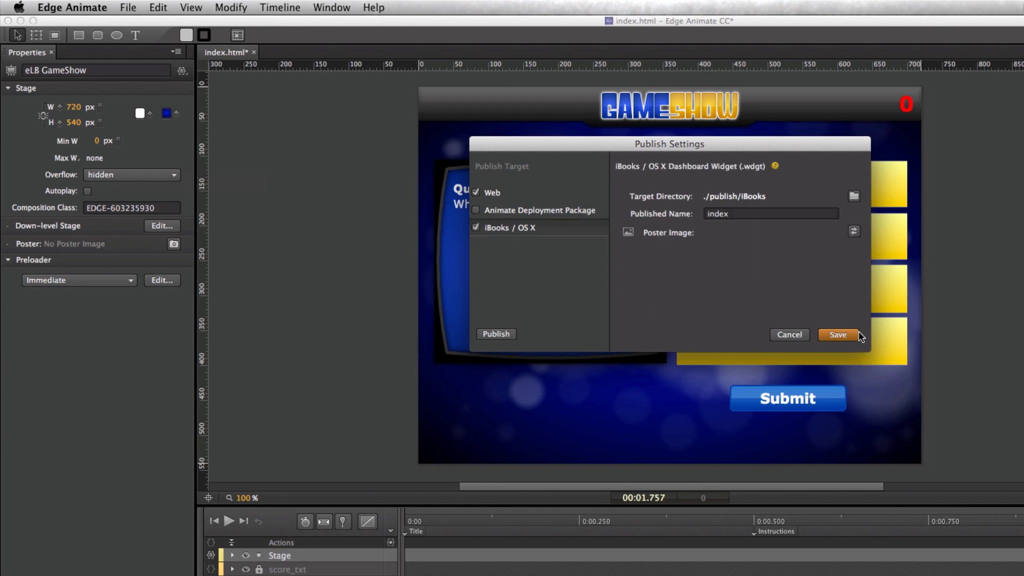
{"action": "left_click", "coordinate": [476, 228]}
{"action": "left_click", "coordinate": [536, 213]}
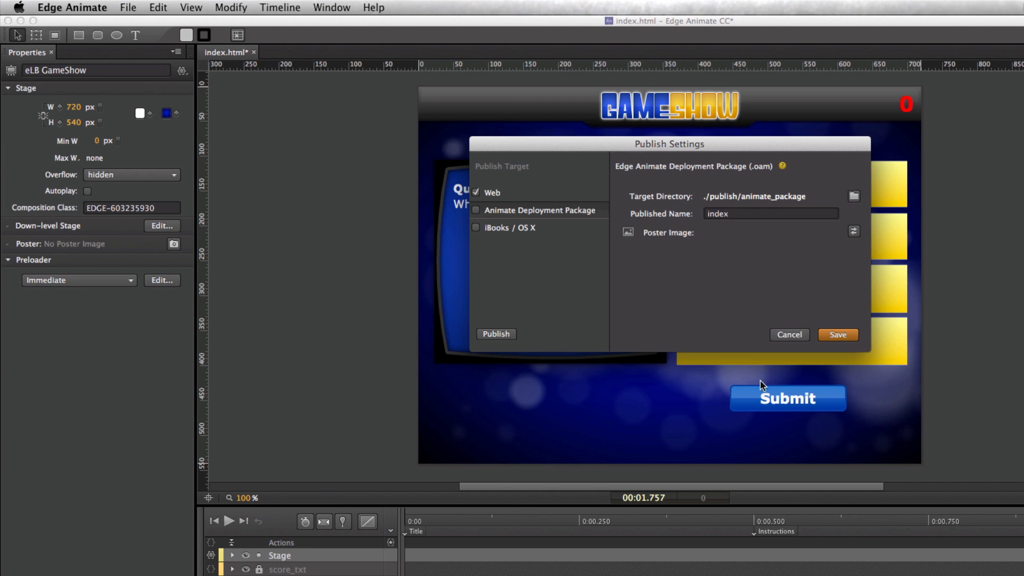
{"action": "left_click", "coordinate": [795, 334]}
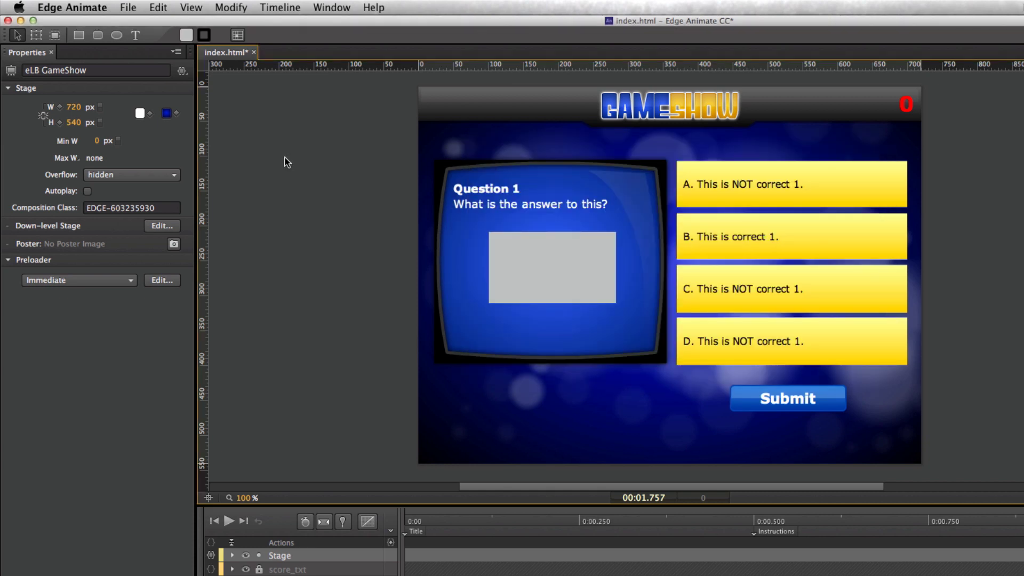